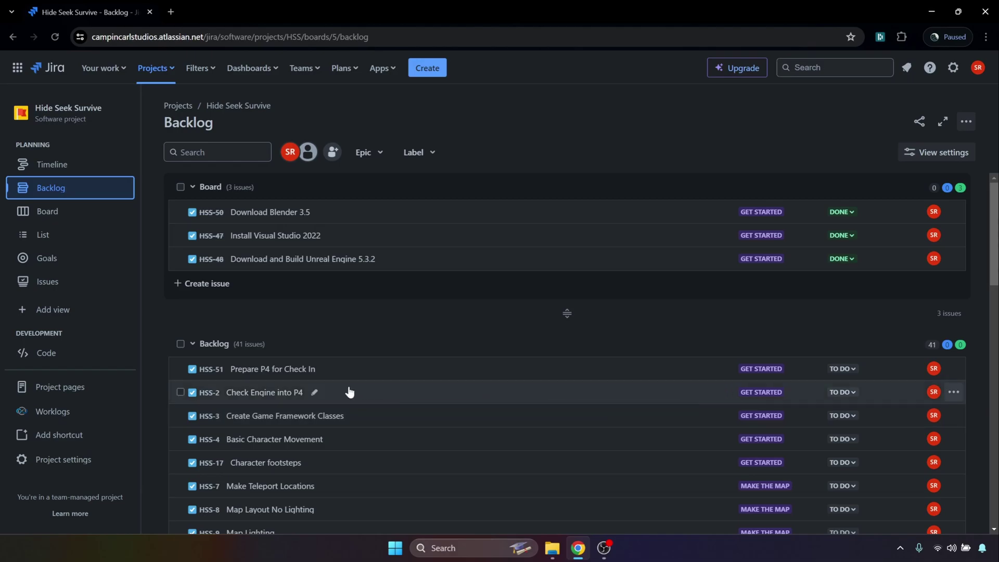
- Move Prepare P4 for Check In and Check Engine into P4 from the backlog into the Board sprint
{"action": "left_click", "coordinate": [179, 370]}
{"action": "left_click", "coordinate": [180, 393]}
{"action": "left_click_drag", "start_coordinate": [388, 375], "coordinate": [409, 269]}
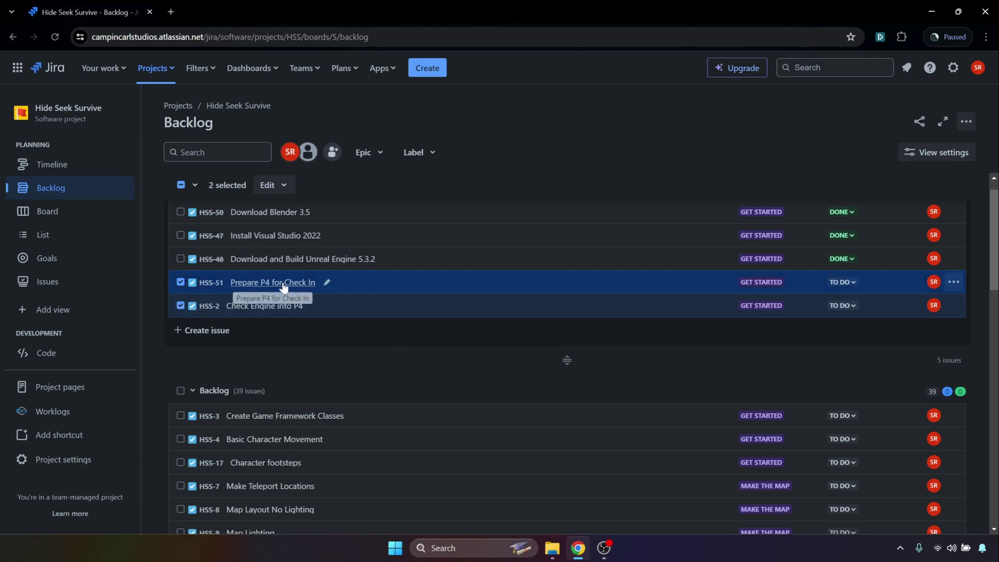
- Open Prepare P4 for Check In (HSS-51) and review its description and details
{"action": "left_click", "coordinate": [351, 288]}
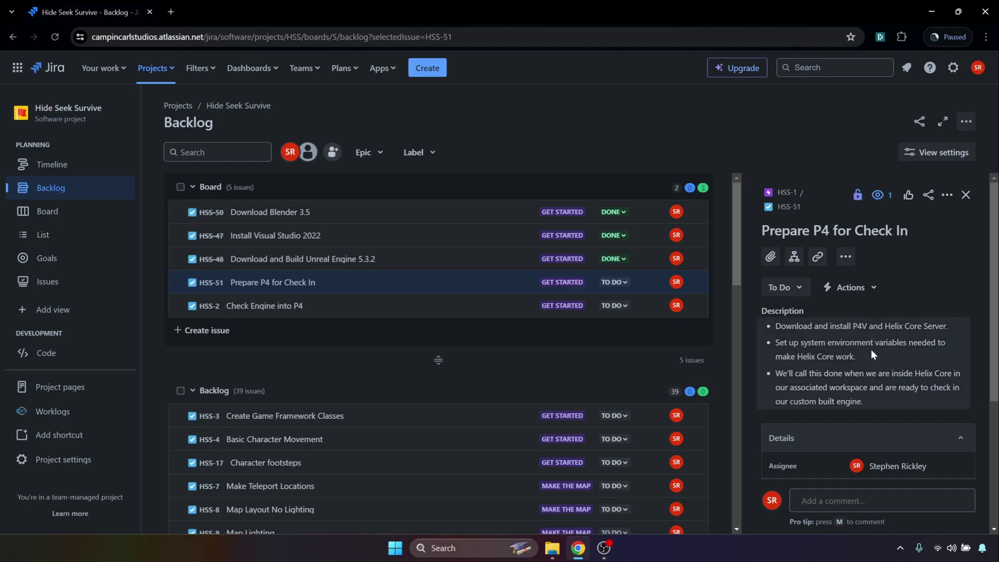
{"action": "scroll", "coordinate": [871, 351], "scroll_direction": "down", "scroll_amount": 1}
{"action": "scroll", "coordinate": [885, 366], "scroll_direction": "up", "scroll_amount": 1}
{"action": "scroll", "coordinate": [868, 397], "scroll_direction": "down", "scroll_amount": 3}
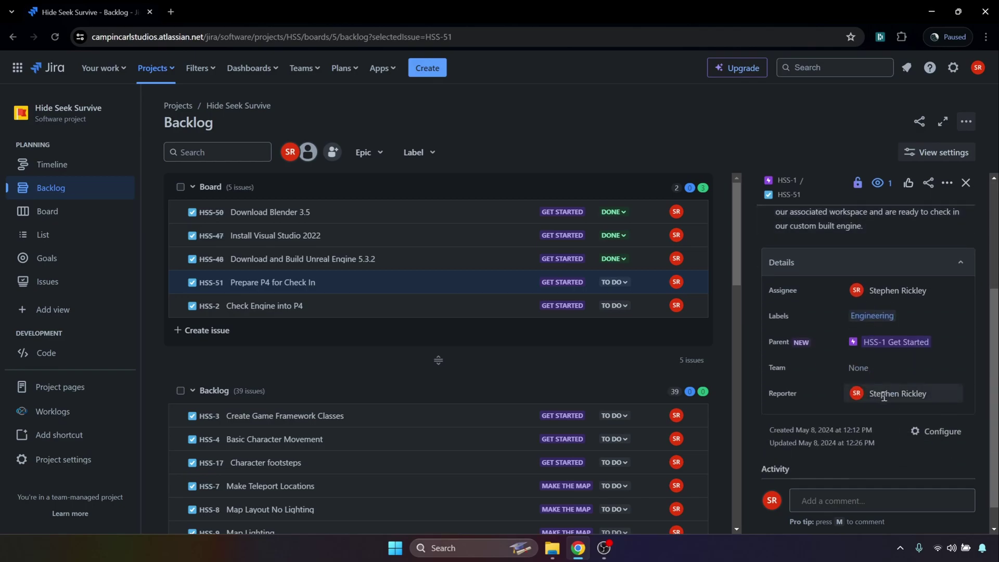
{"action": "scroll", "coordinate": [858, 374], "scroll_direction": "up", "scroll_amount": 3}
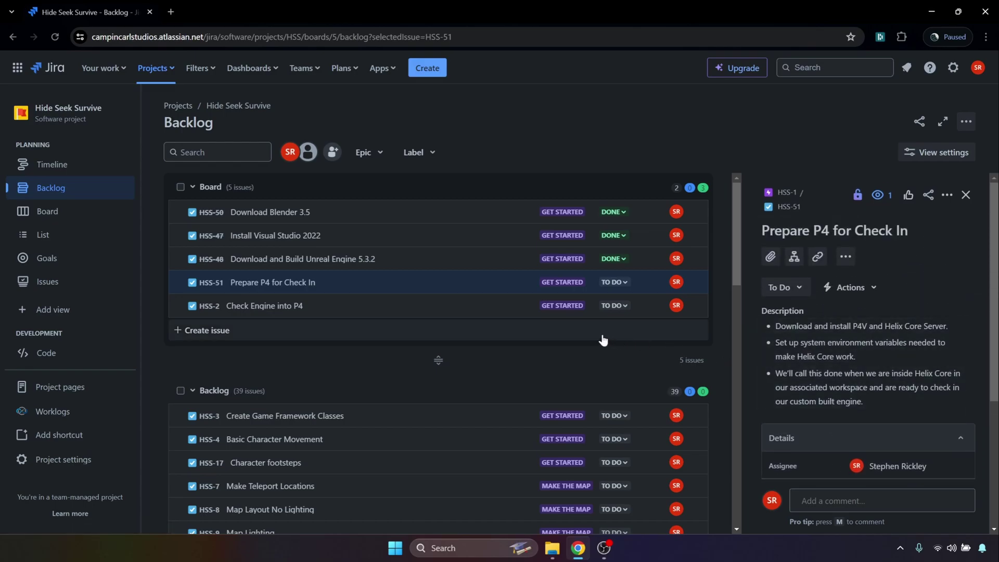
- Open Check Engine into P4 and start a bulleted-list description
{"action": "left_click", "coordinate": [484, 311]}
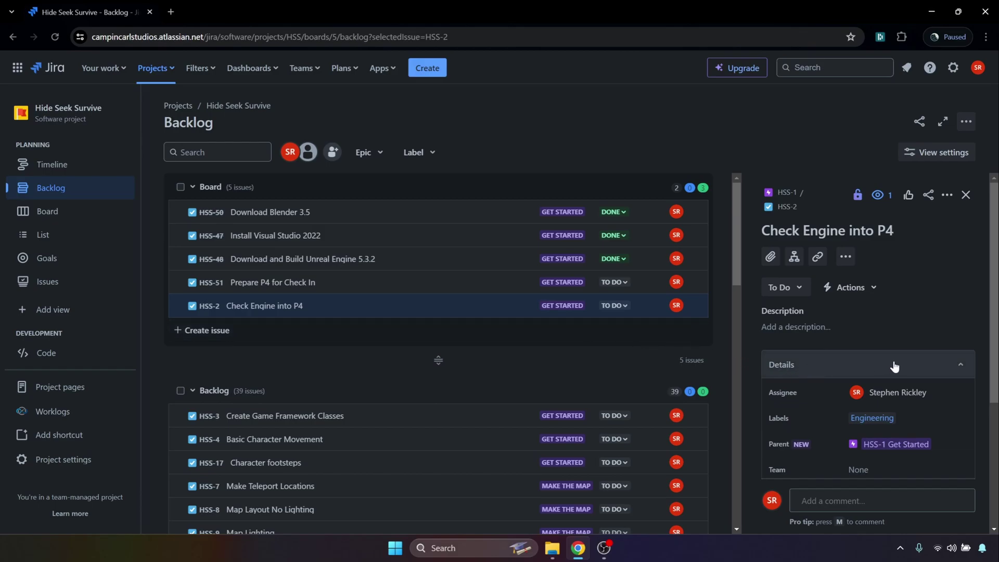
{"action": "scroll", "coordinate": [885, 354], "scroll_direction": "down", "scroll_amount": 5}
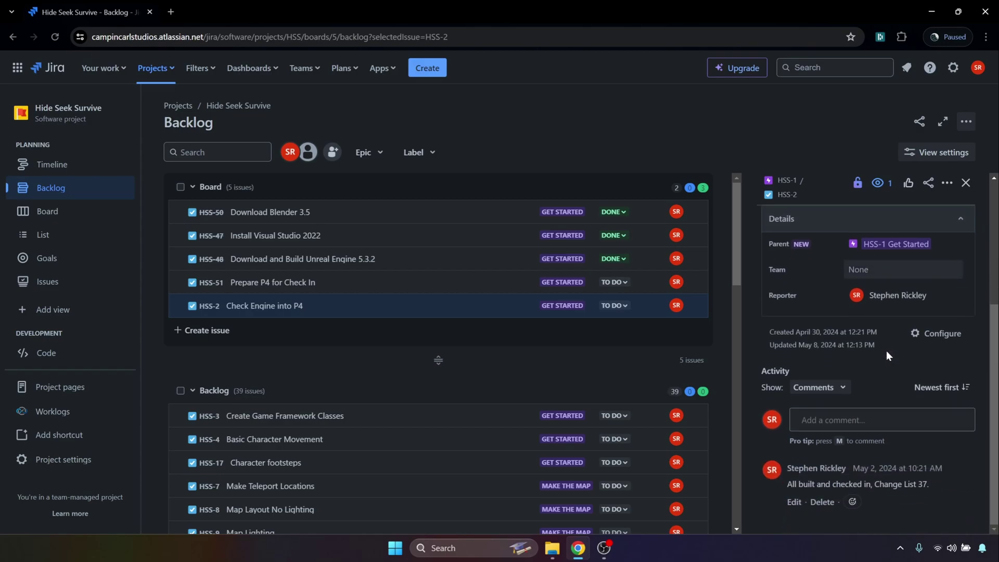
{"action": "scroll", "coordinate": [888, 355], "scroll_direction": "up", "scroll_amount": 5}
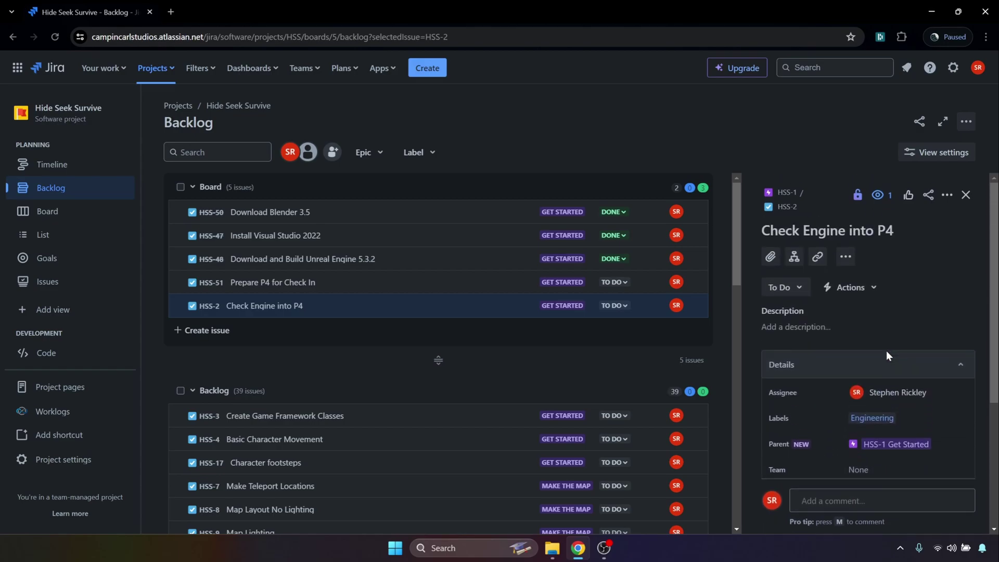
{"action": "left_click", "coordinate": [831, 330]}
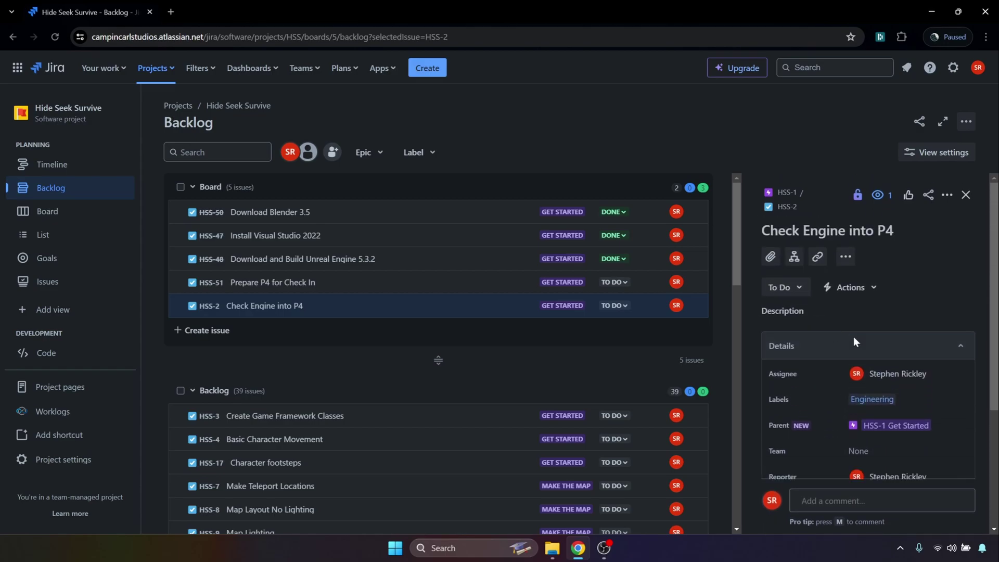
{"action": "left_click", "coordinate": [906, 329]}
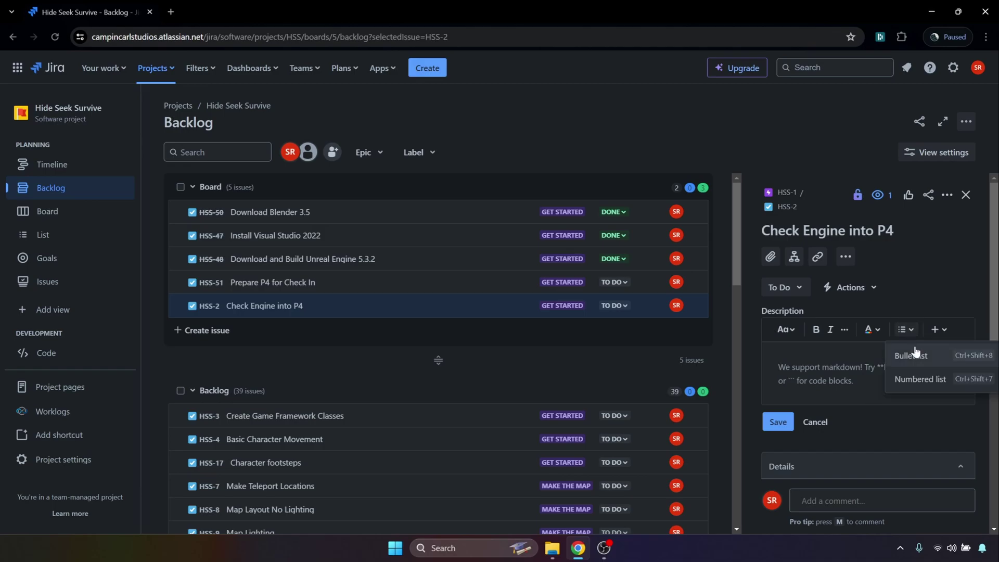
{"action": "left_click", "coordinate": [911, 355]}
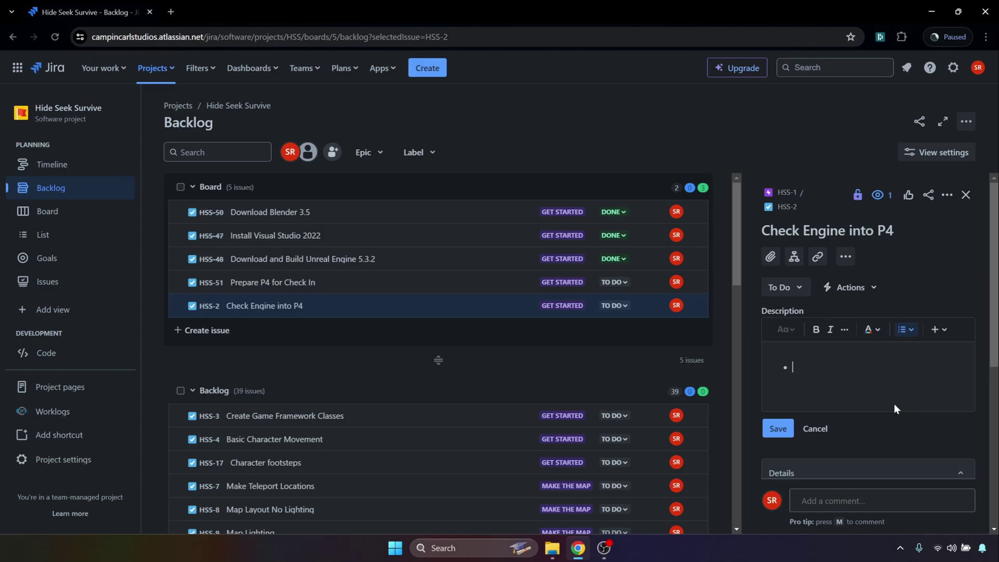
- Add bullets on checking the various folders into the depot in P4V and the extensive review process
{"action": "type", "text": "Check to see if"}
{"action": "key", "text": "BackSpace"}
{"action": "key", "text": "BackSpace"}
{"action": "key", "text": "BackSpace"}
{"action": "key", "text": "BackSpace"}
{"action": "key", "text": "BackSpace"}
{"action": "key", "text": "BackSpace"}
{"action": "key", "text": "BackSpace"}
{"action": "key", "text": "BackSpace"}
{"action": "key", "text": "BackSpace"}
{"action": "key", "text": "BackSpace"}
{"action": "type", "text": "in the various folders"}
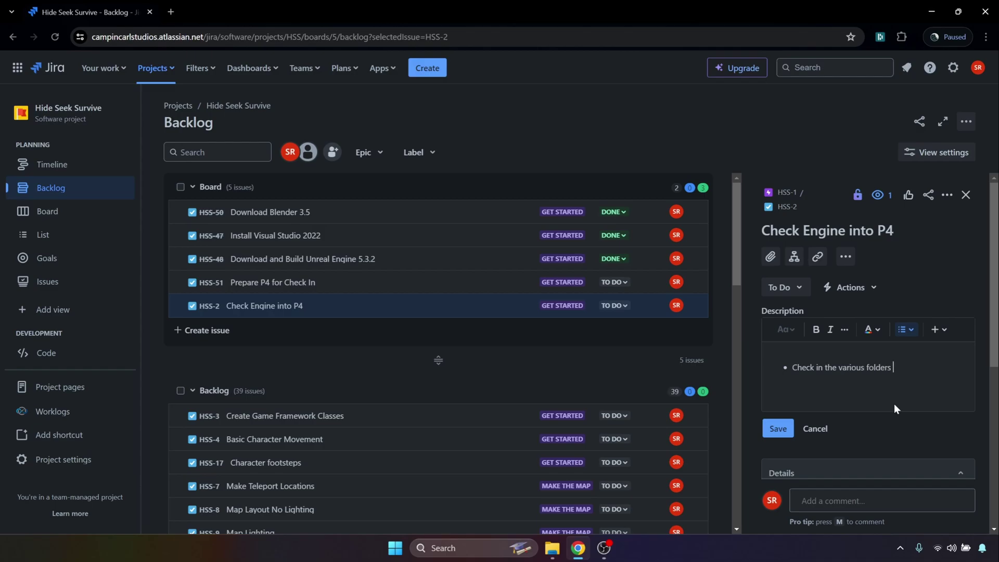
{"action": "key", "text": "BackSpace"}
{"action": "key", "text": "BackSpace"}
{"action": "key", "text": "BackSpace"}
{"action": "key", "text": "BackSpace"}
{"action": "key", "text": "BackSpace"}
{"action": "key", "text": "BackSpace"}
{"action": "key", "text": "BackSpace"}
{"action": "key", "text": "BackSpace"}
{"action": "key", "text": "BackSpace"}
{"action": "key", "text": "BackSpace"}
{"action": "key", "text": "BackSpace"}
{"action": "key", "text": "BackSpace"}
{"action": "key", "text": "BackSpace"}
{"action": "key", "text": "BackSpace"}
{"action": "key", "text": "BackSpace"}
{"action": "key", "text": "BackSpace"}
{"action": "key", "text": "BackSpace"}
{"action": "key", "text": "BackSpace"}
{"action": "key", "text": "BackSpace"}
{"action": "key", "text": "BackSpace"}
{"action": "key", "text": "BackSpace"}
{"action": "key", "text": "BackSpace"}
{"action": "key", "text": "BackSpace"}
{"action": "type", "text": "the various folders into the depot in P4V."}
{"action": "key", "text": "Return"}
{"action": "type", "text": "The review process for this task a"}
{"action": "key", "text": "BackSpace"}
{"action": "type", "text": "will be "}
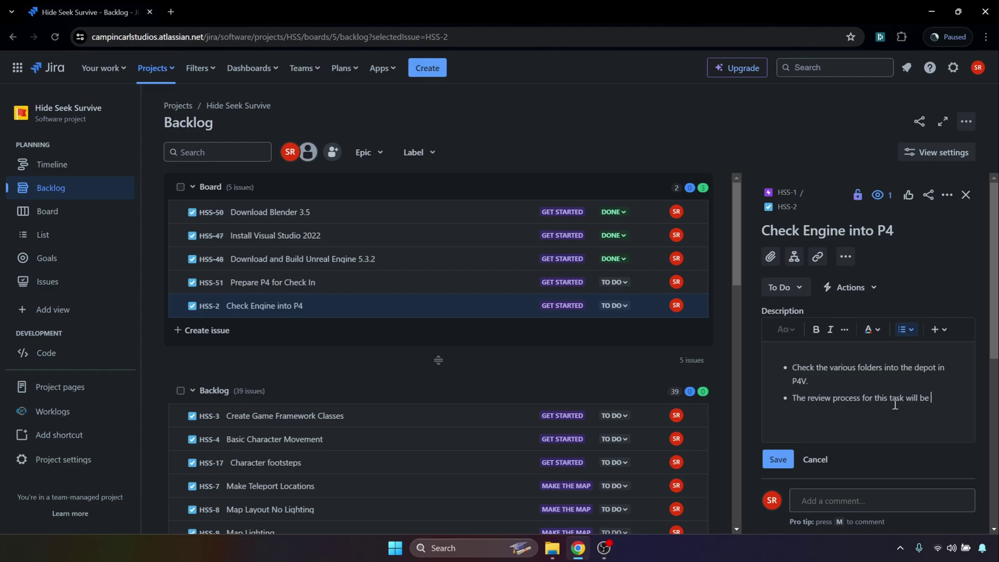
{"action": "type", "text": "very extensive"}
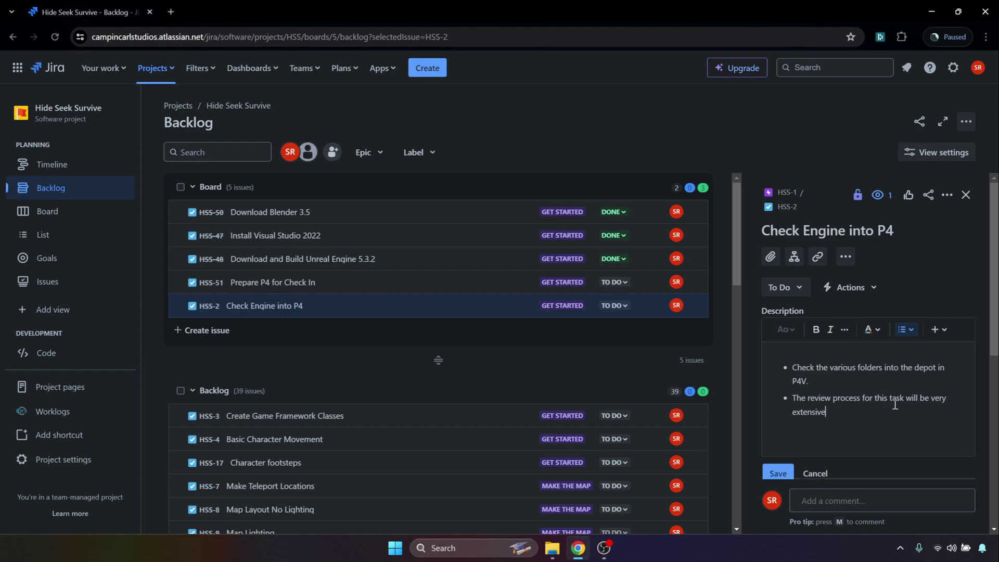
{"action": "type", "text": ", and we will only call this done whe"}
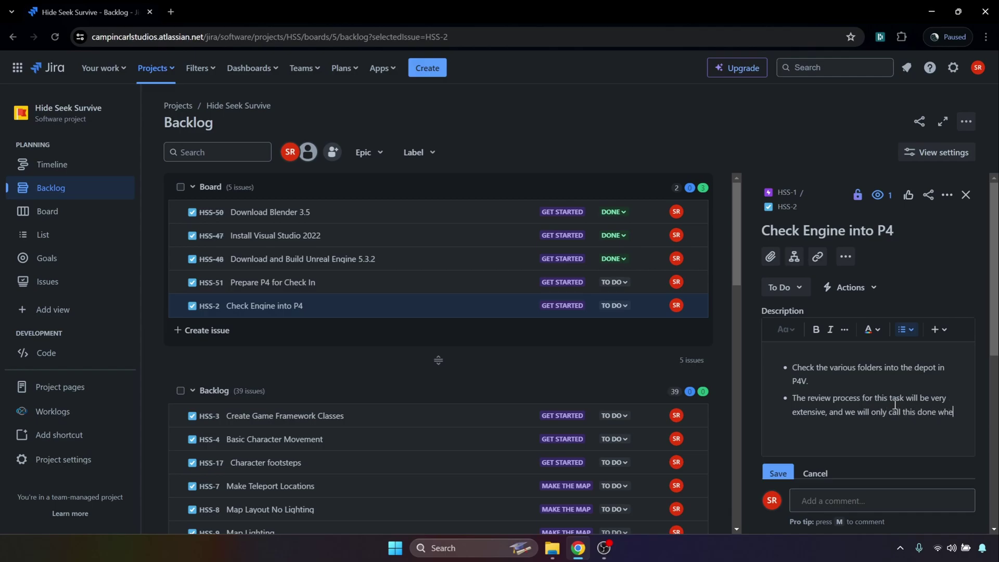
{"action": "type", "text": "n we've done"}
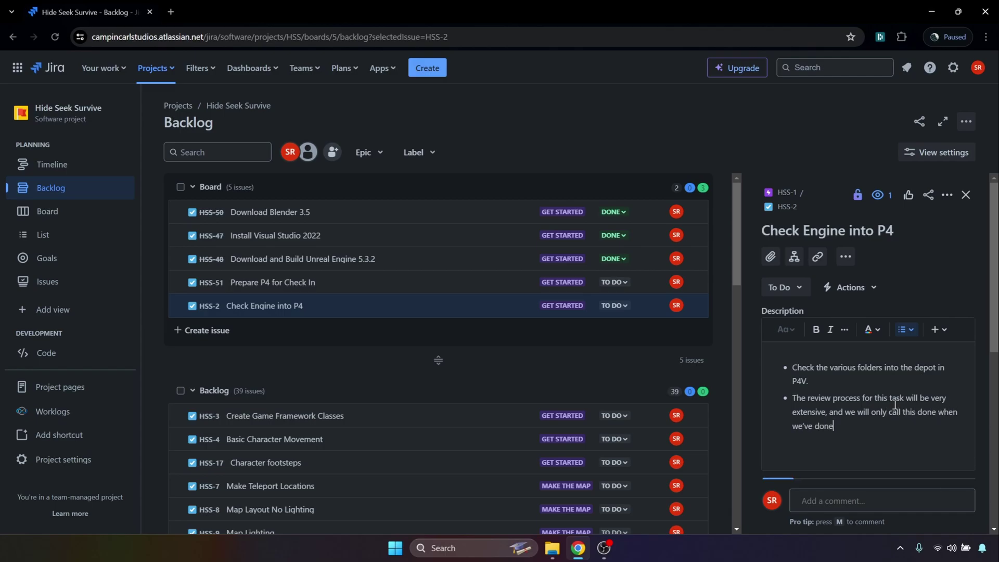
{"action": "type", "text": " the following:"}
- Add indented sub-bullets: perform checks in P4, generate project files, build the engine and game projects, package the game
{"action": "key", "text": "Return"}
{"action": "key", "text": "Tab"}
{"action": "type", "text": "Perform"}
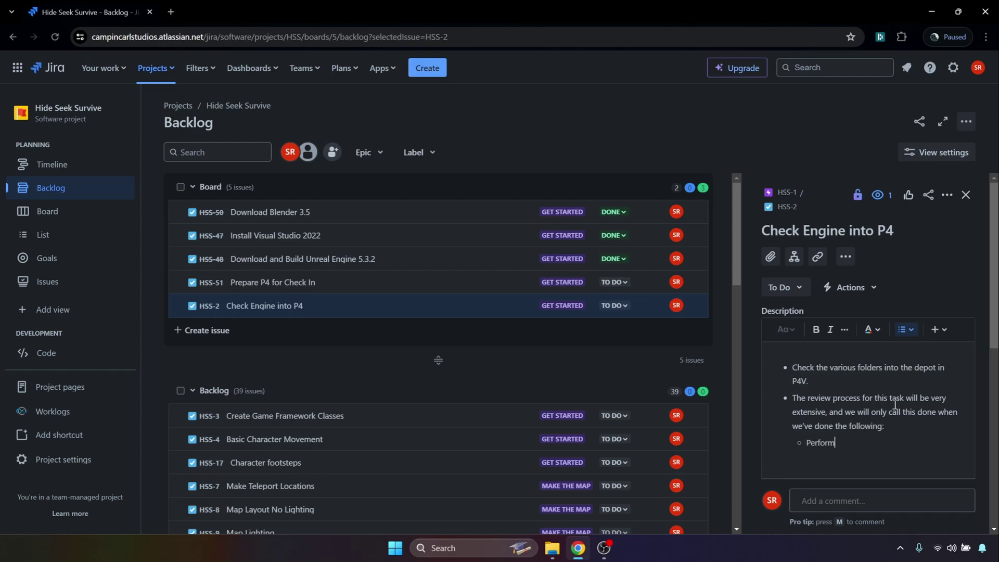
{"action": "type", "text": " checks in P4"}
{"action": "type", "text": "Generate p"}
{"action": "type", "text": "eng"}
{"action": "type", "text": "ine pro"}
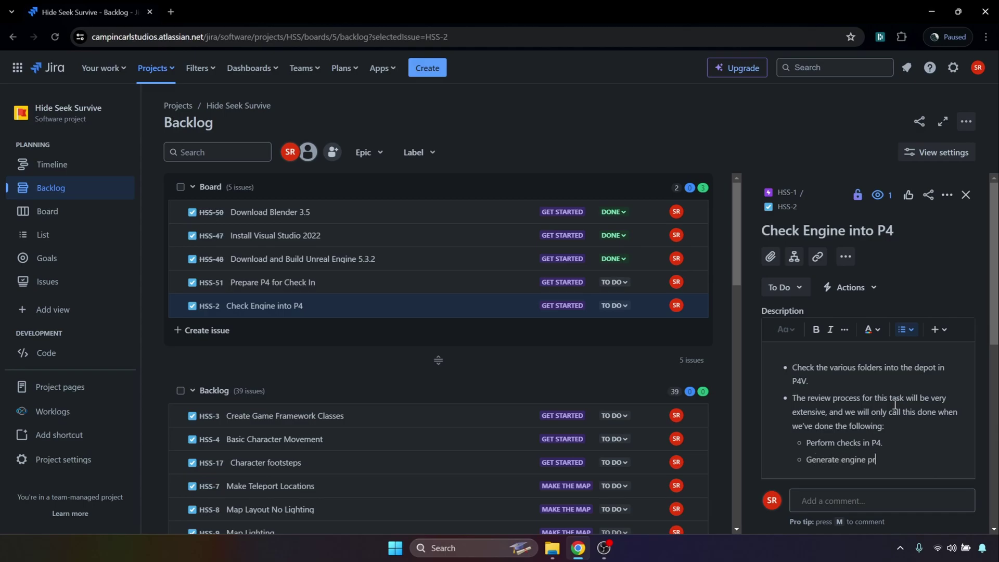
{"action": "key", "text": "BackSpace"}
{"action": "key", "text": "BackSpace"}
{"action": "type", "text": "and game project files."}
{"action": "key", "text": "Return"}
{"action": "type", "text": "ild the "}
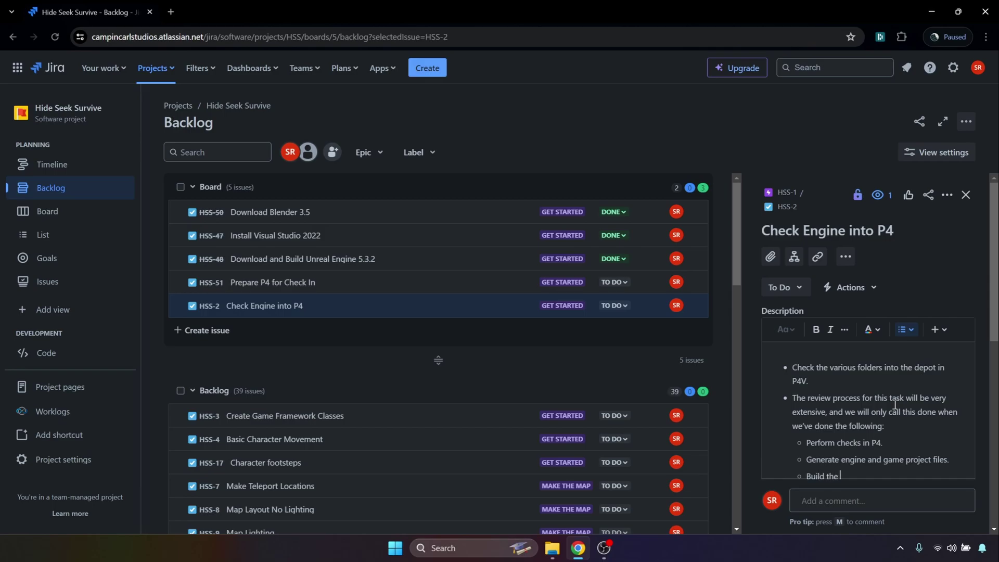
{"action": "type", "text": "endine and game projects."}
{"action": "key", "text": "Return"}
{"action": "type", "text": "Package the g"}
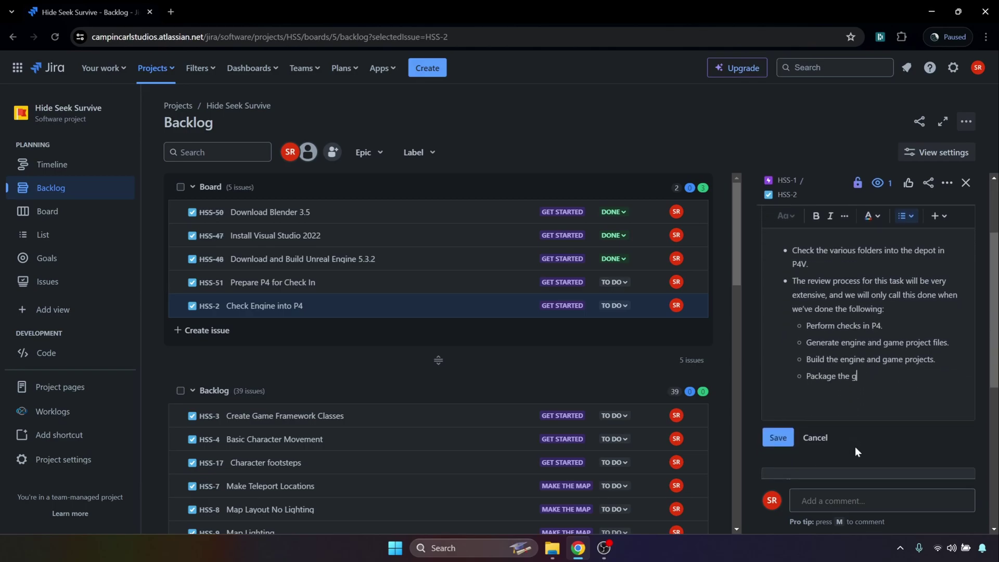
{"action": "type", "text": "ame project."}
- Save Check Engine into P4's description and move Prepare P4 for Check In to In Progress on the board
{"action": "left_click", "coordinate": [777, 437]}
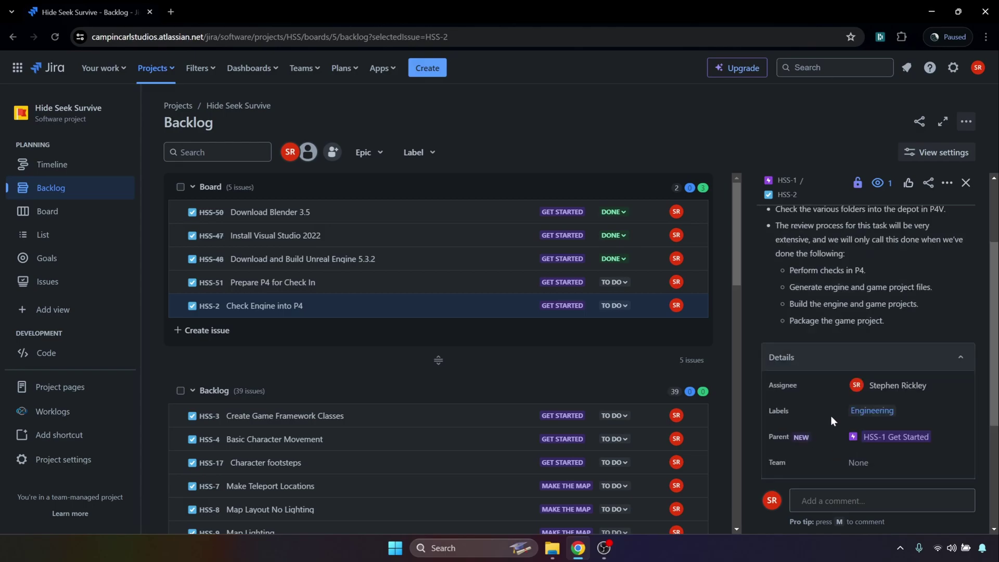
{"action": "scroll", "coordinate": [879, 406], "scroll_direction": "up", "scroll_amount": 3}
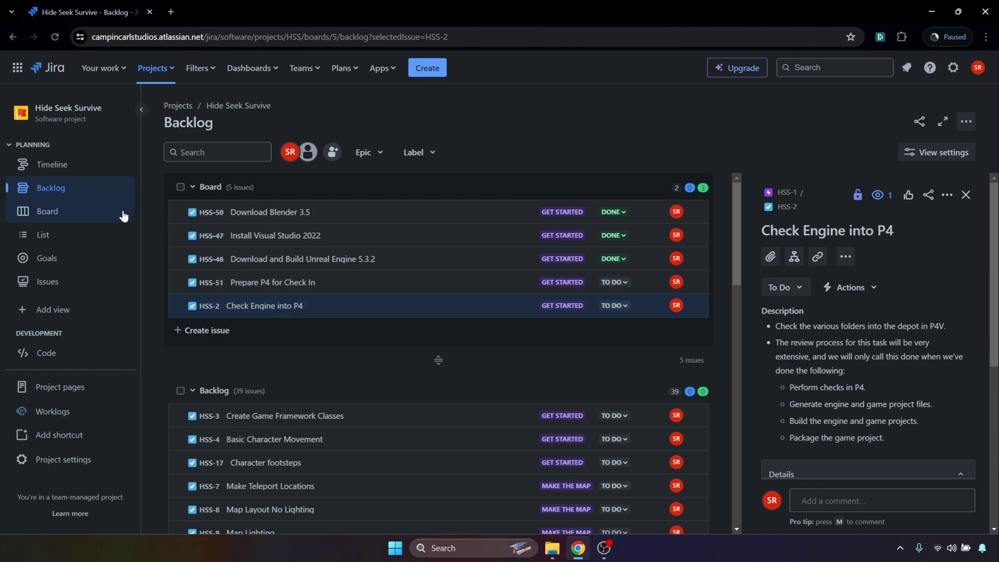
{"action": "left_click", "coordinate": [103, 219]}
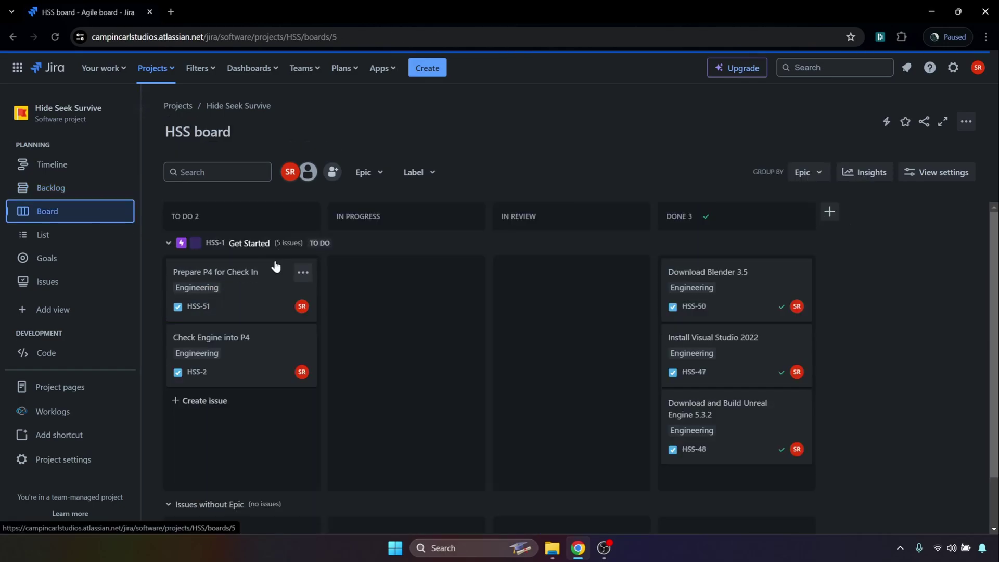
{"action": "left_click_drag", "start_coordinate": [274, 304], "coordinate": [372, 288]}
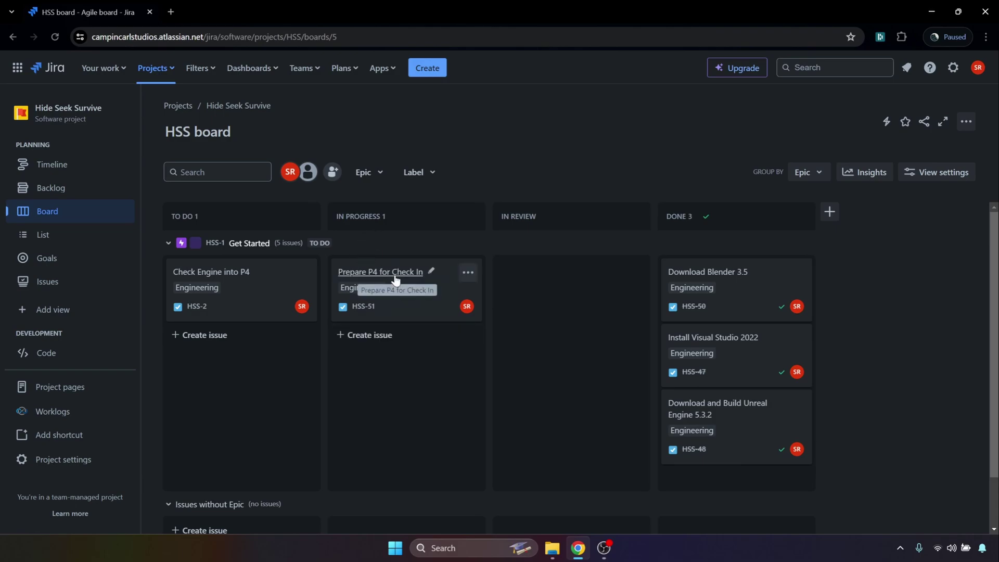
- Add a top bullet 'Download Notepad++ because we will need this for the server.' to Prepare P4 for Check In and save
{"action": "left_click", "coordinate": [416, 297]}
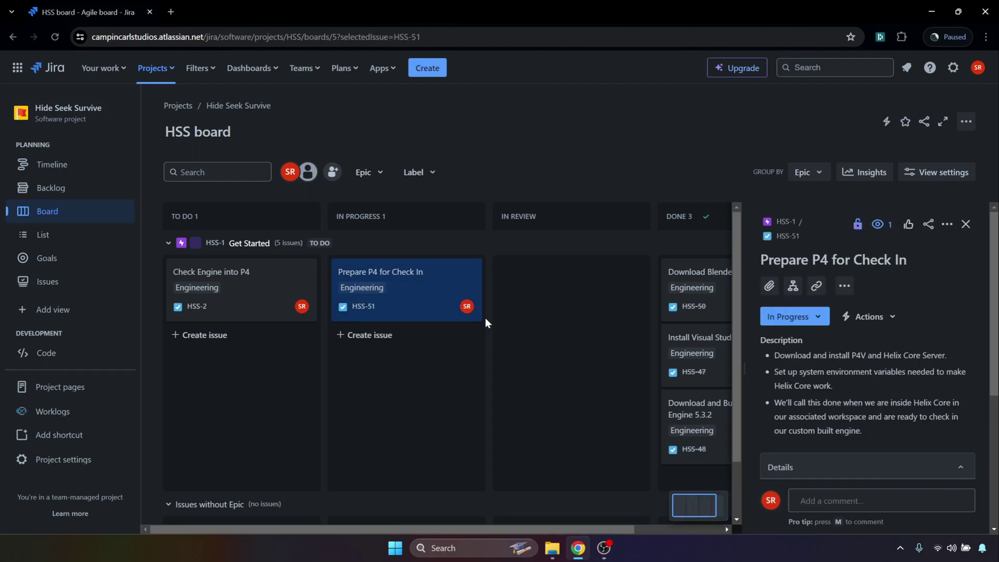
{"action": "left_click", "coordinate": [821, 384]}
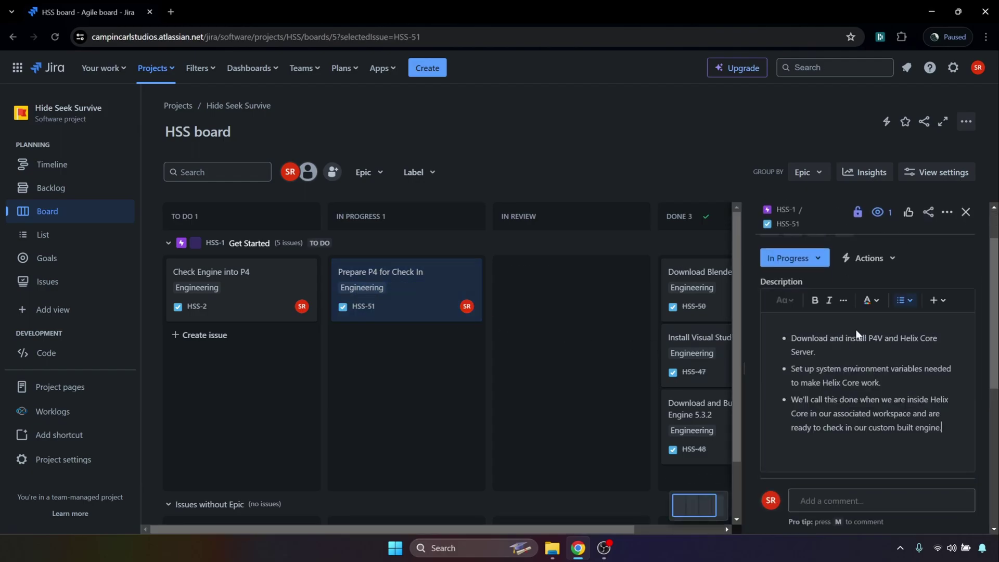
{"action": "scroll", "coordinate": [816, 408], "scroll_direction": "up", "scroll_amount": 1}
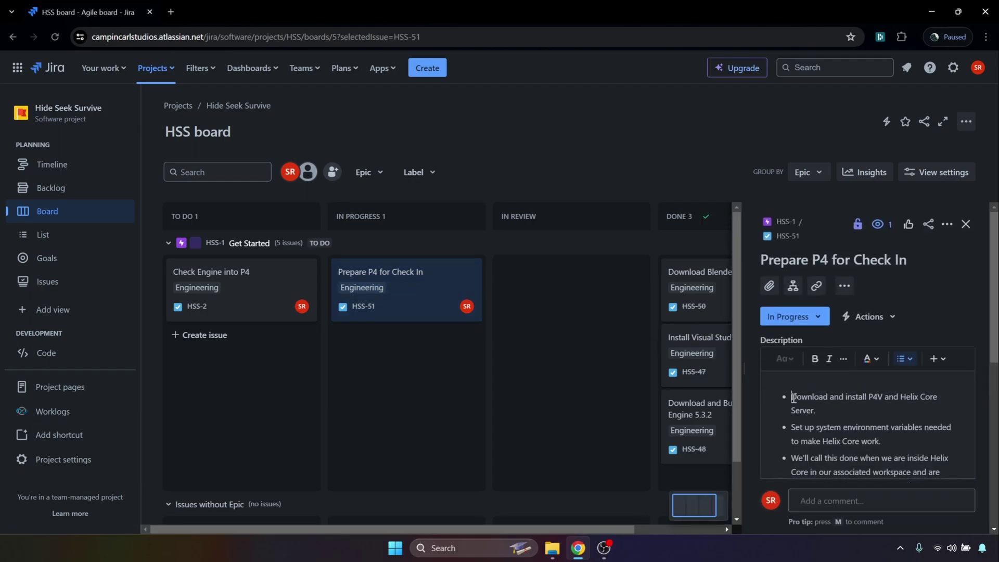
{"action": "key", "text": "Return"}
{"action": "type", "text": "Download Notepad++ "}
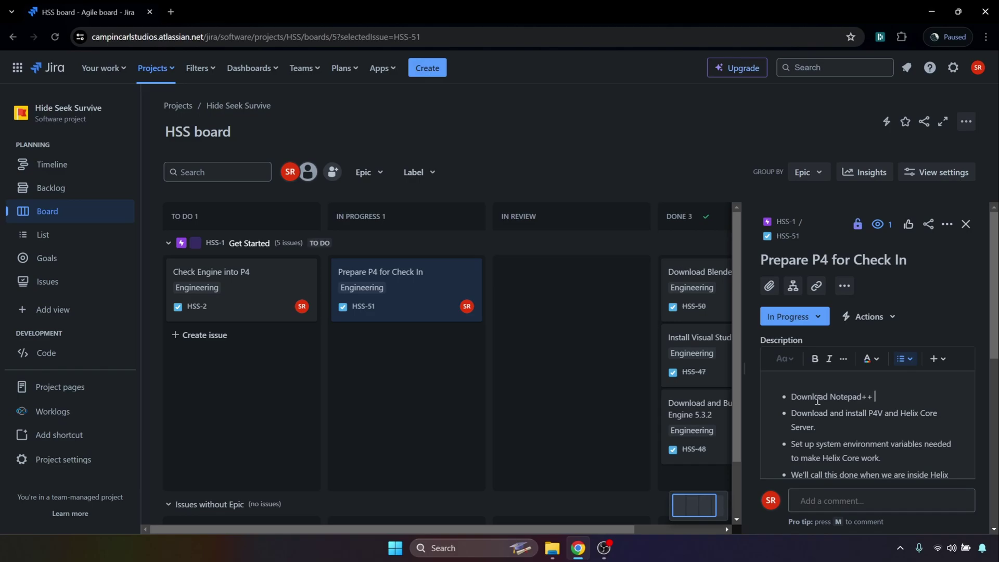
{"action": "type", "text": "because we will need this for"}
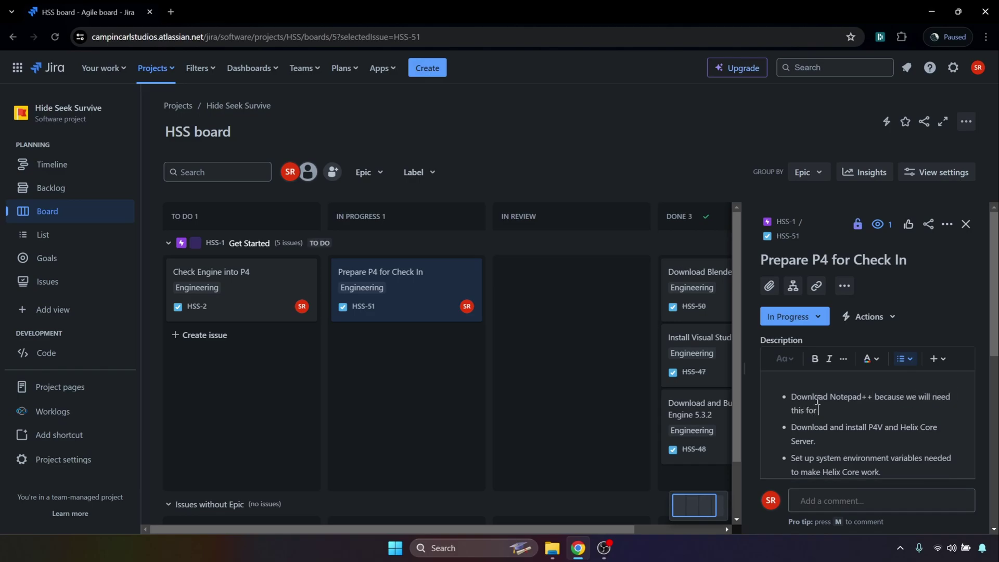
{"action": "type", "text": " the server."}
{"action": "scroll", "coordinate": [853, 400], "scroll_direction": "down", "scroll_amount": 1}
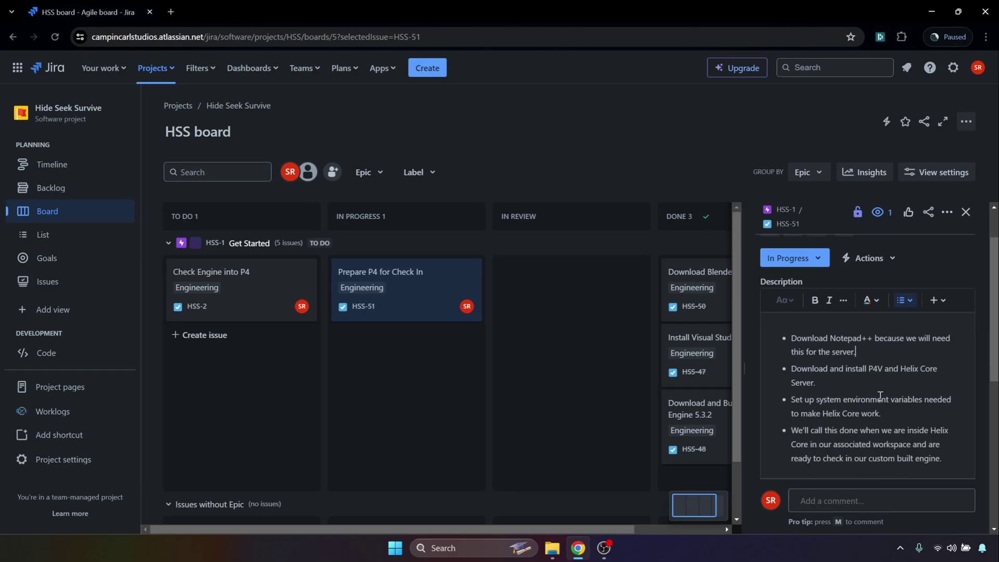
{"action": "scroll", "coordinate": [879, 395], "scroll_direction": "down", "scroll_amount": 4}
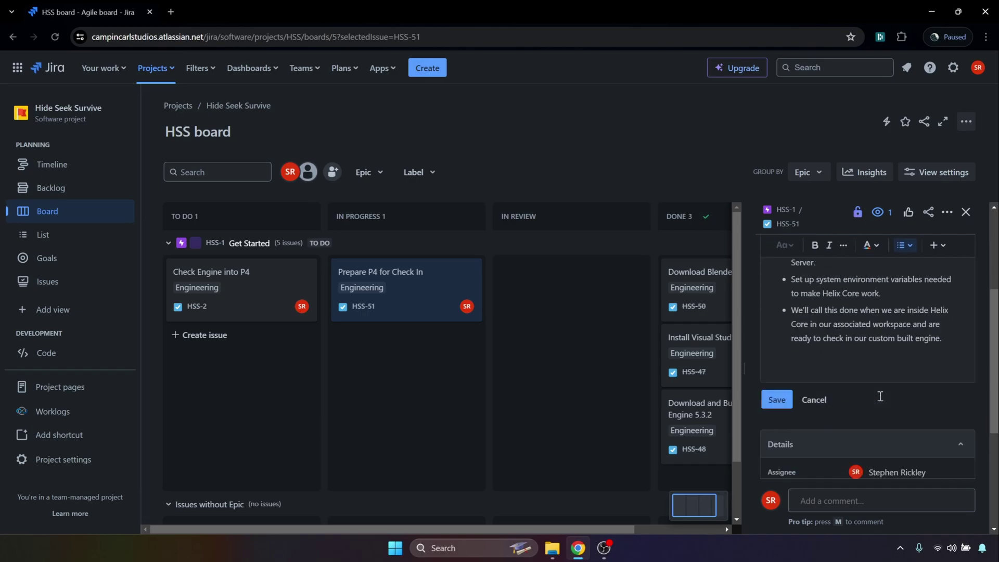
{"action": "left_click", "coordinate": [775, 286]}
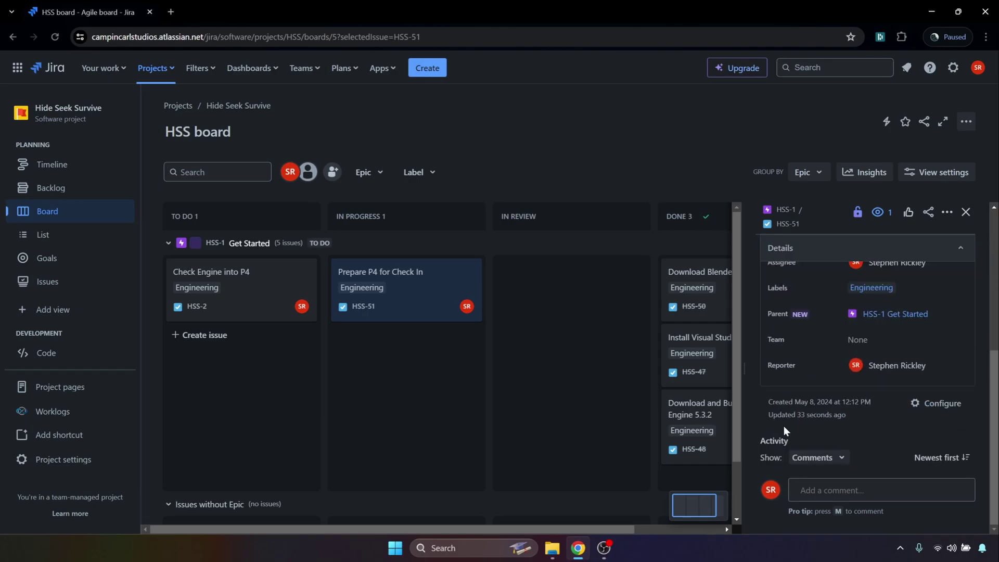
- Search Google for 'download notepad++' in a new tab and open the official Downloads | Notepad++ page
{"action": "left_click", "coordinate": [172, 12]}
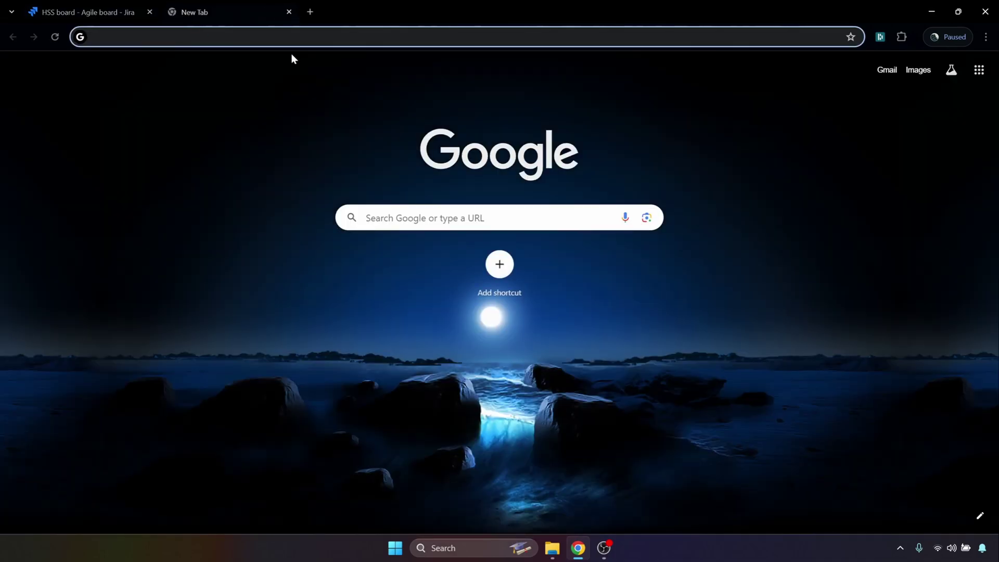
{"action": "type", "text": "download note"}
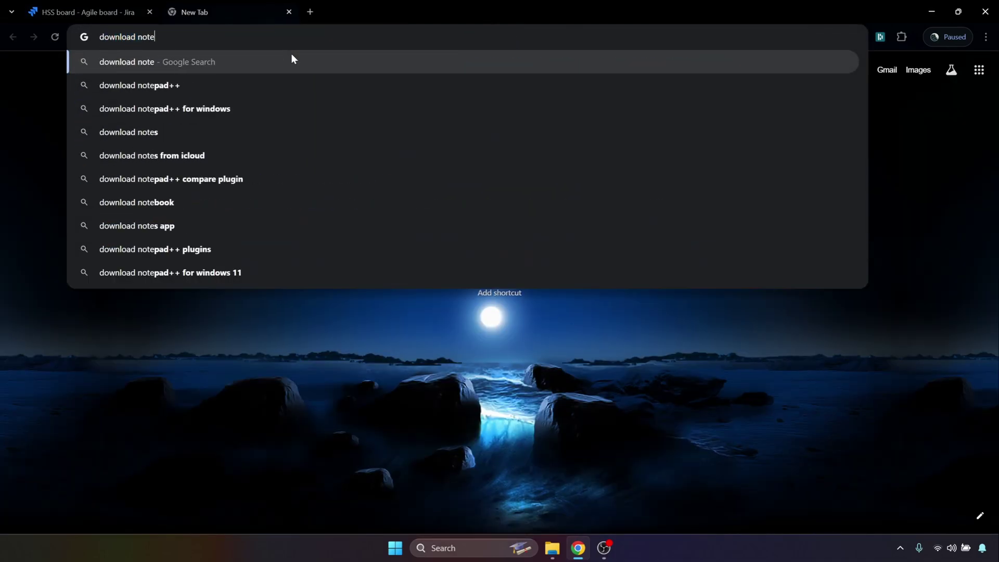
{"action": "type", "text": "pad"}
{"action": "key", "text": "Return"}
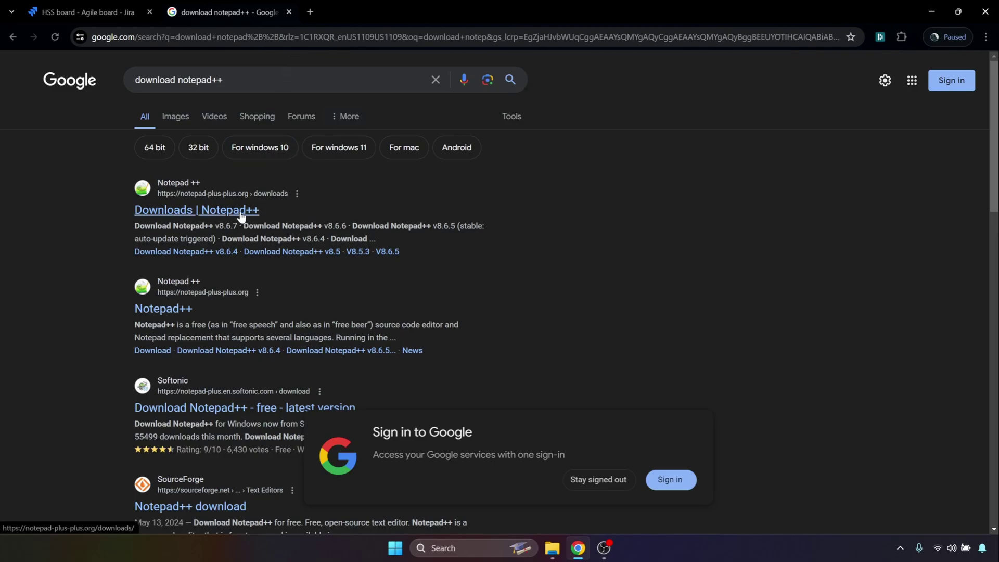
{"action": "left_click", "coordinate": [581, 481]}
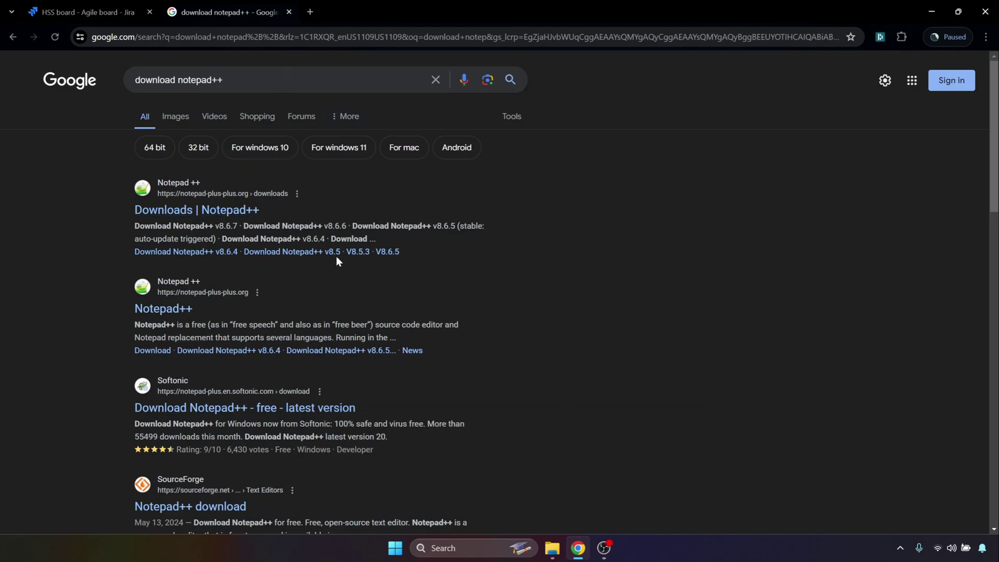
{"action": "left_click", "coordinate": [216, 213]}
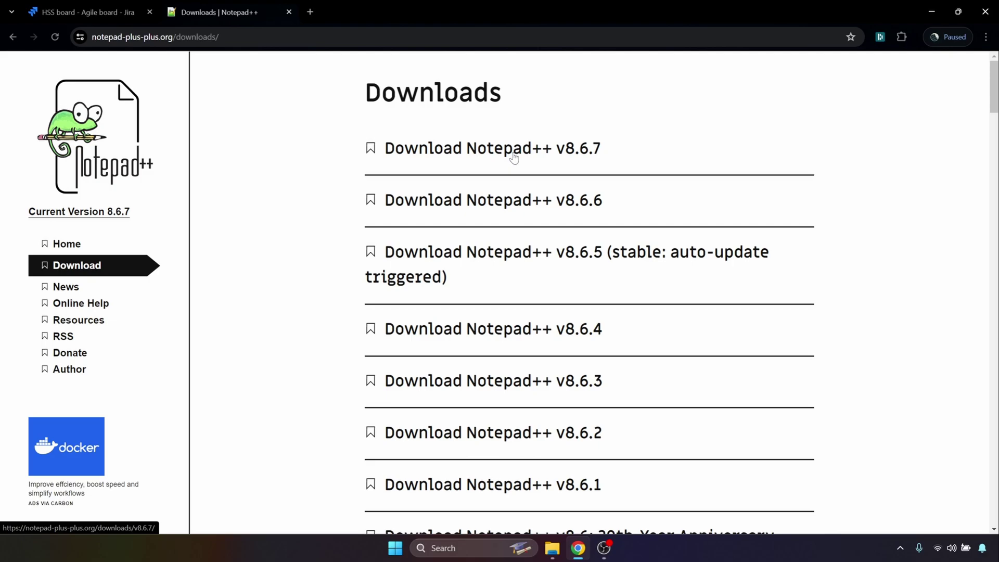
- Download the Notepad++ v8.6.5 x64 installer and launch npp.8.6.5.Installer.x64.exe
{"action": "left_click", "coordinate": [522, 255]}
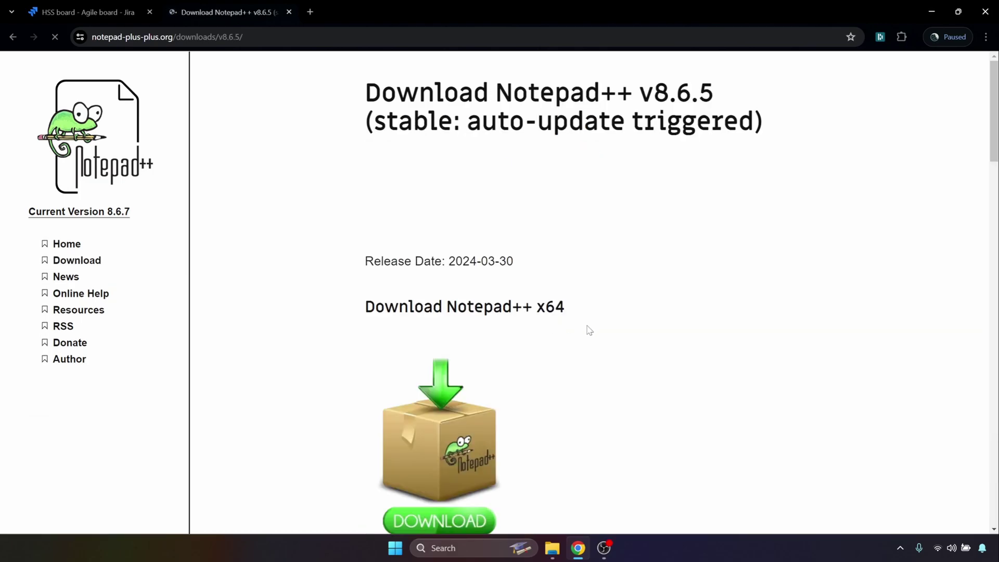
{"action": "scroll", "coordinate": [588, 331], "scroll_direction": "down", "scroll_amount": 2}
{"action": "scroll", "coordinate": [577, 341], "scroll_direction": "down", "scroll_amount": 2}
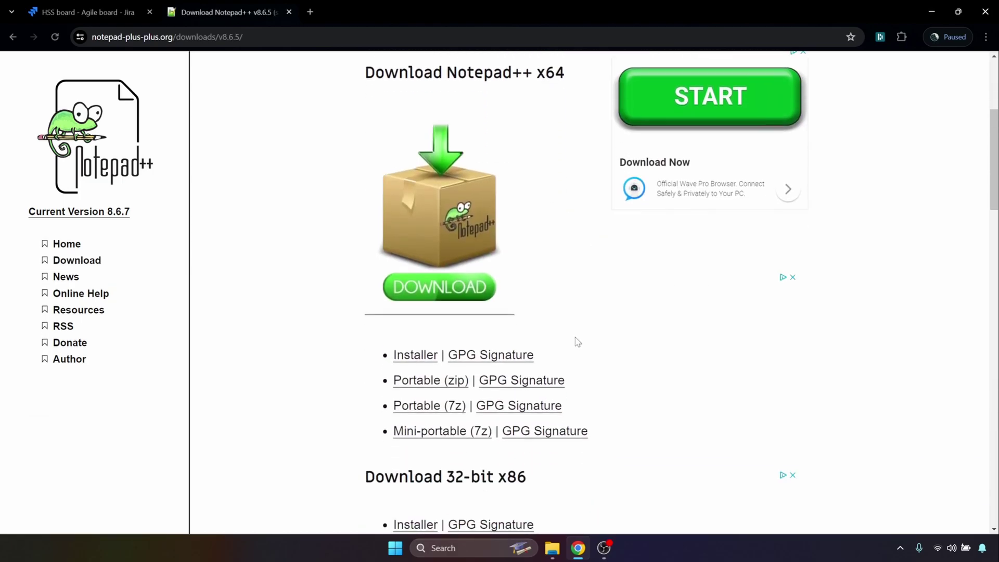
{"action": "scroll", "coordinate": [578, 344], "scroll_direction": "down", "scroll_amount": 6}
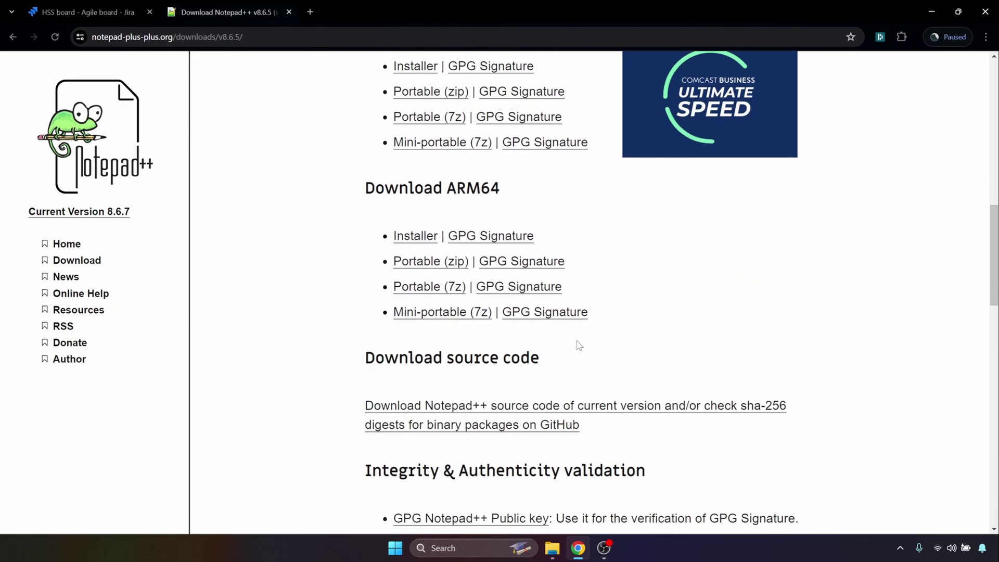
{"action": "scroll", "coordinate": [577, 343], "scroll_direction": "up", "scroll_amount": 13}
{"action": "scroll", "coordinate": [461, 413], "scroll_direction": "up", "scroll_amount": 1}
{"action": "left_click", "coordinate": [462, 413]}
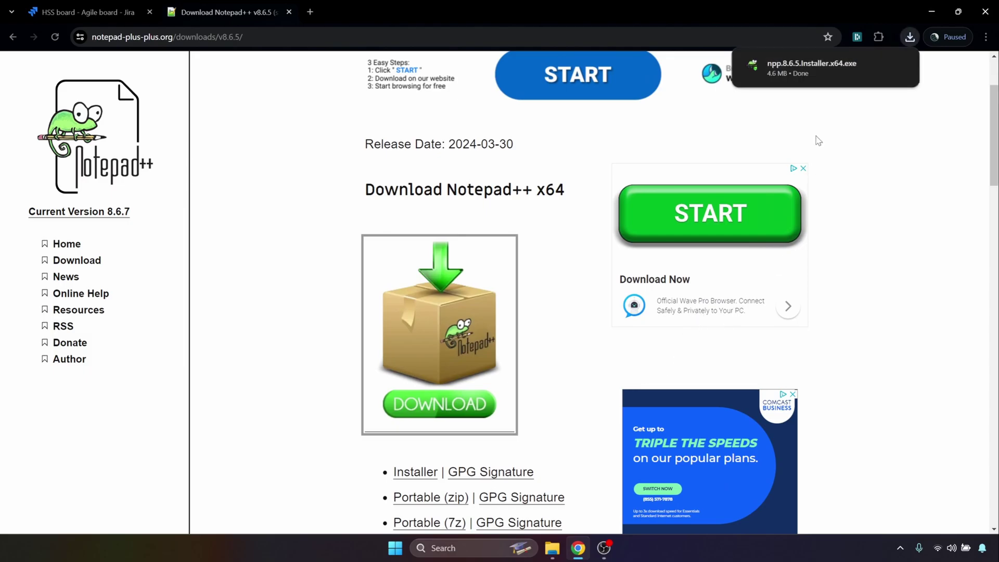
{"action": "left_click", "coordinate": [823, 66]}
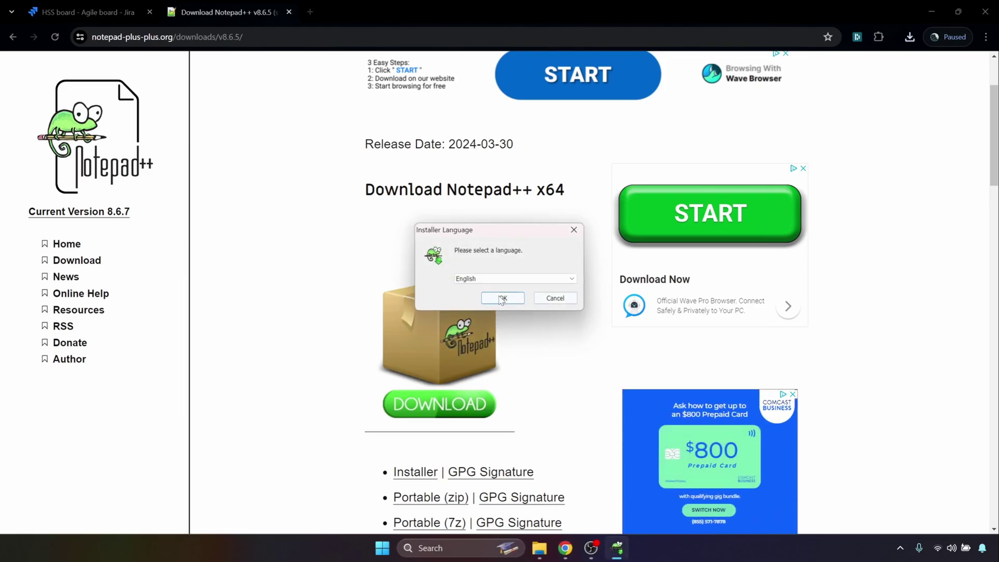
- Install Notepad++ v8.6.5 in English with default location and components, unchecking Run Notepad++
{"action": "left_click", "coordinate": [501, 298]}
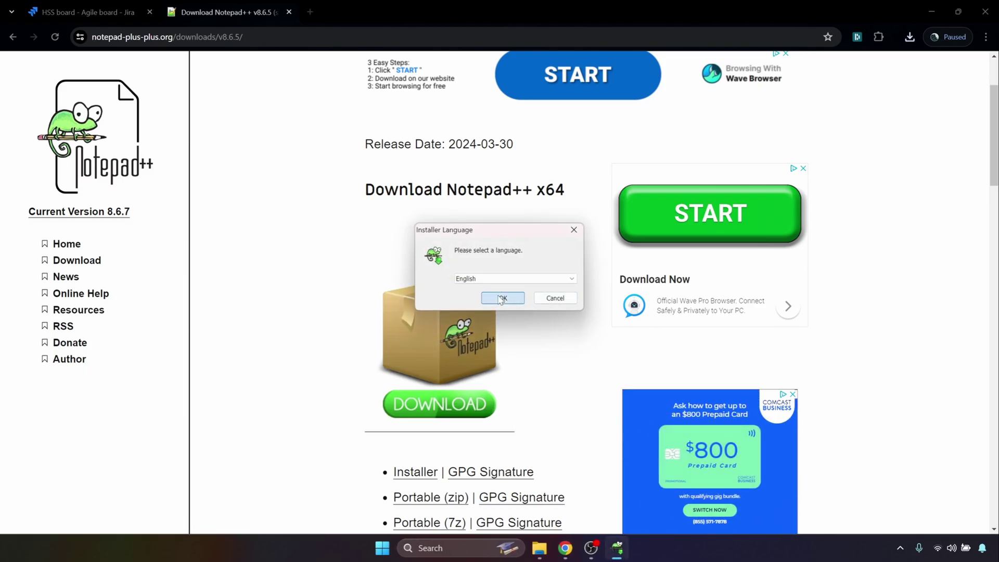
{"action": "left_click", "coordinate": [571, 364]}
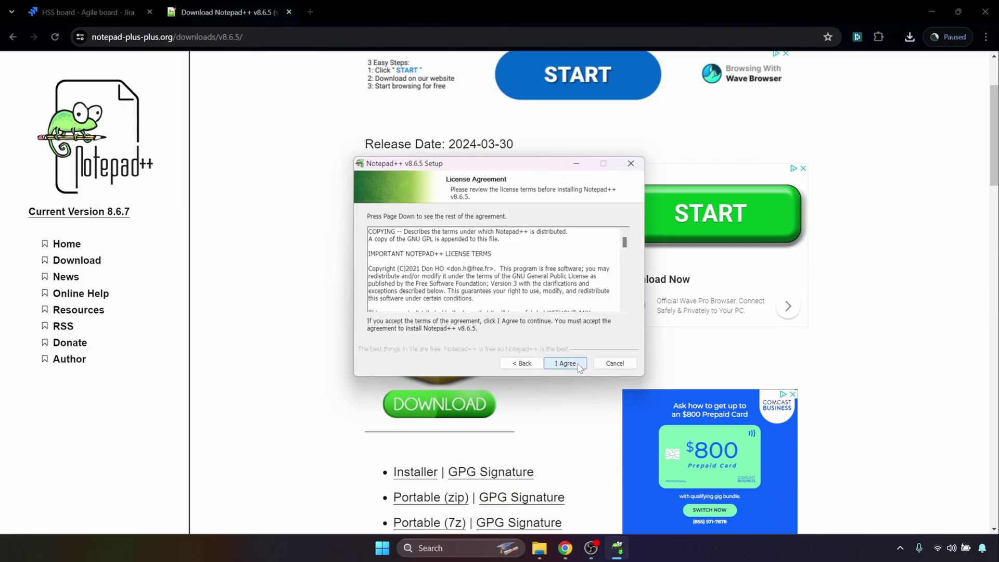
{"action": "left_click", "coordinate": [579, 367]}
{"action": "left_click", "coordinate": [579, 367]}
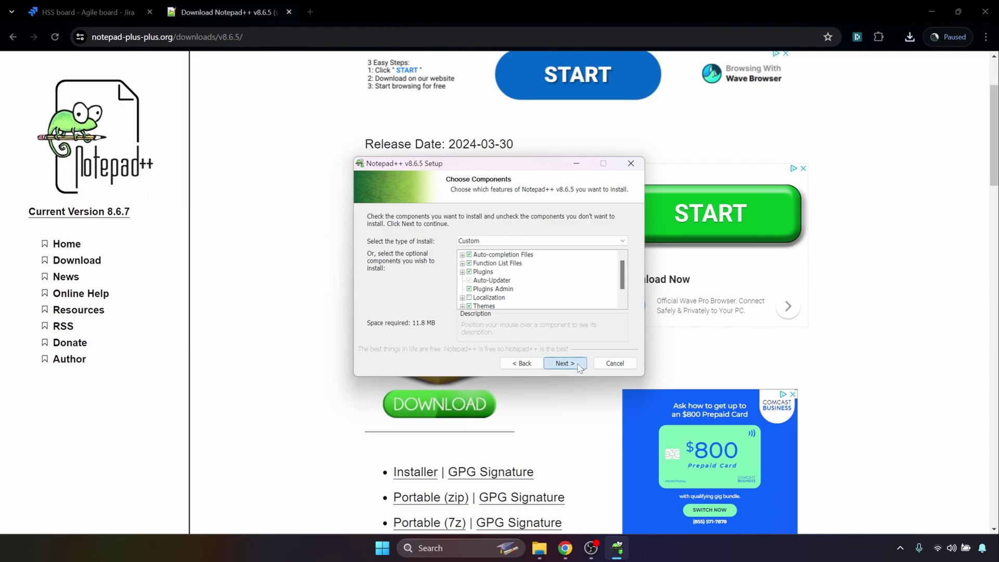
{"action": "left_click", "coordinate": [579, 366]}
{"action": "left_click", "coordinate": [579, 366]}
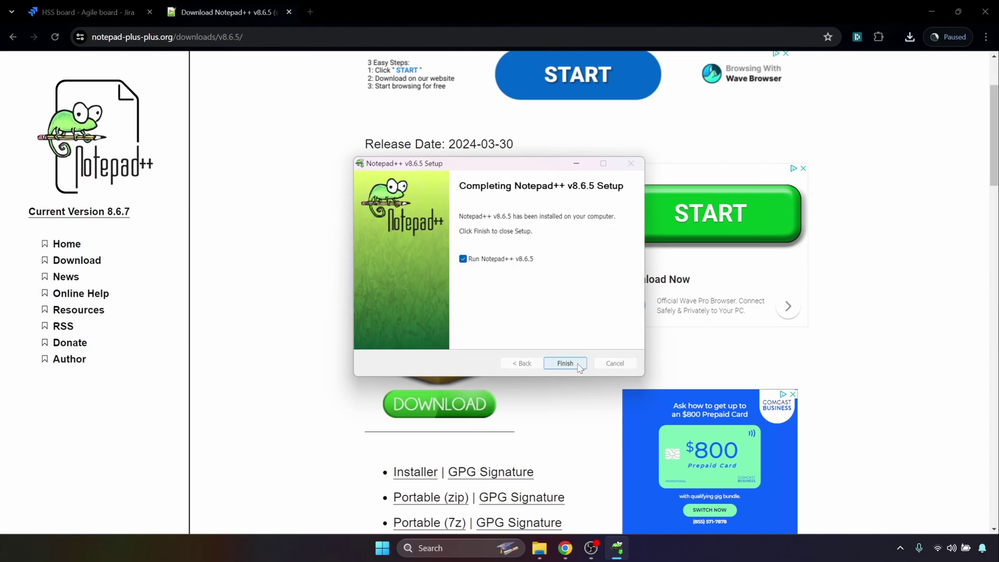
{"action": "left_click", "coordinate": [515, 262]}
- Finish the Notepad++ setup wizard and close the Notepad++ download tab
{"action": "left_click", "coordinate": [557, 365]}
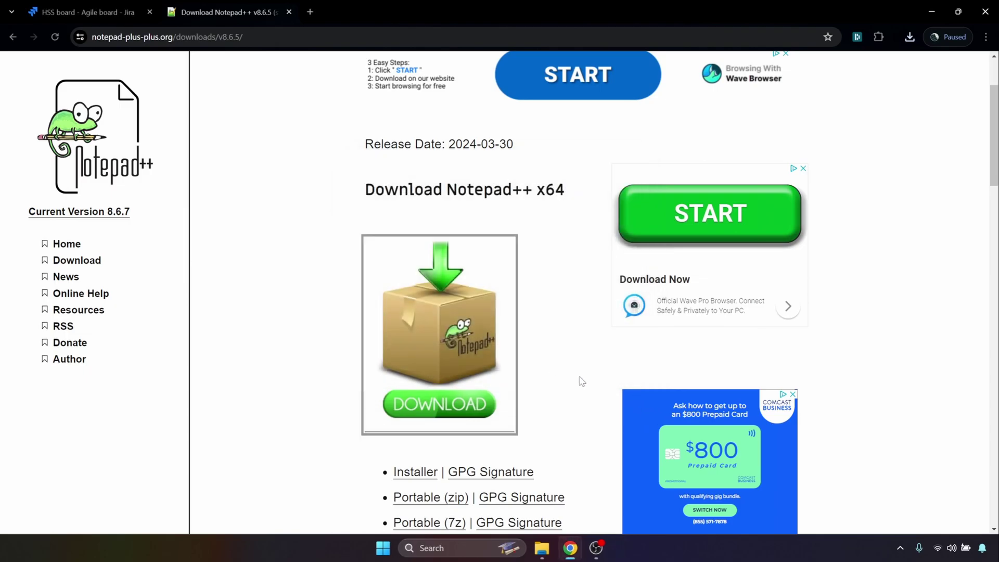
{"action": "scroll", "coordinate": [551, 341], "scroll_direction": "up", "scroll_amount": 2}
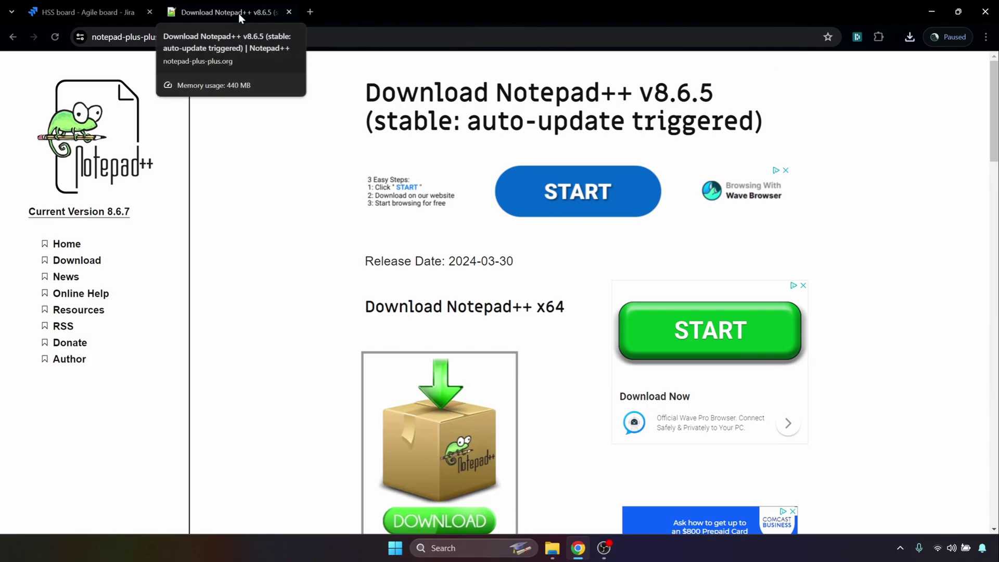
{"action": "left_click", "coordinate": [289, 11]}
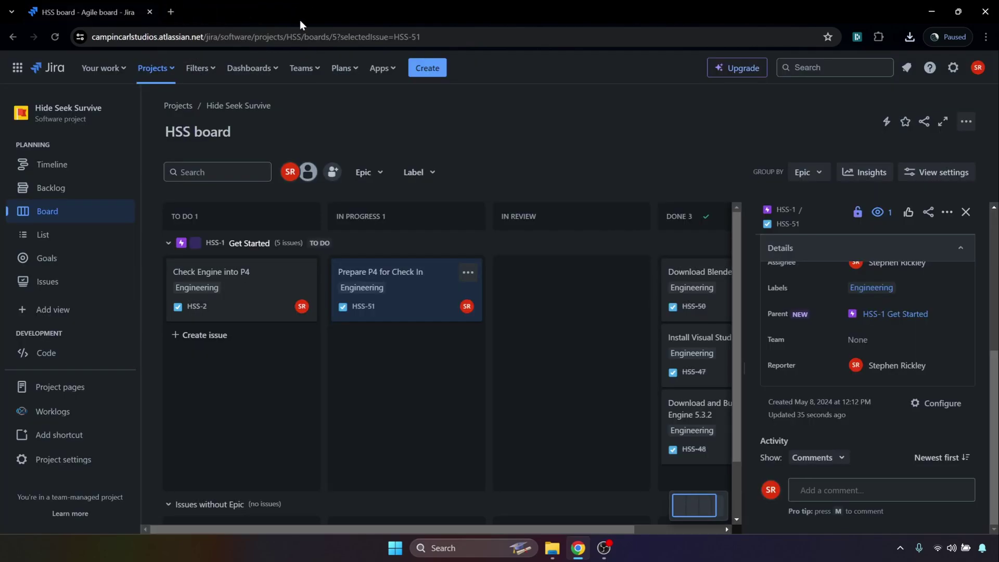
- Search 'download p4d helix core' in a new tab and open the Helix Core (P4D) Server download page
{"action": "left_click", "coordinate": [179, 12]}
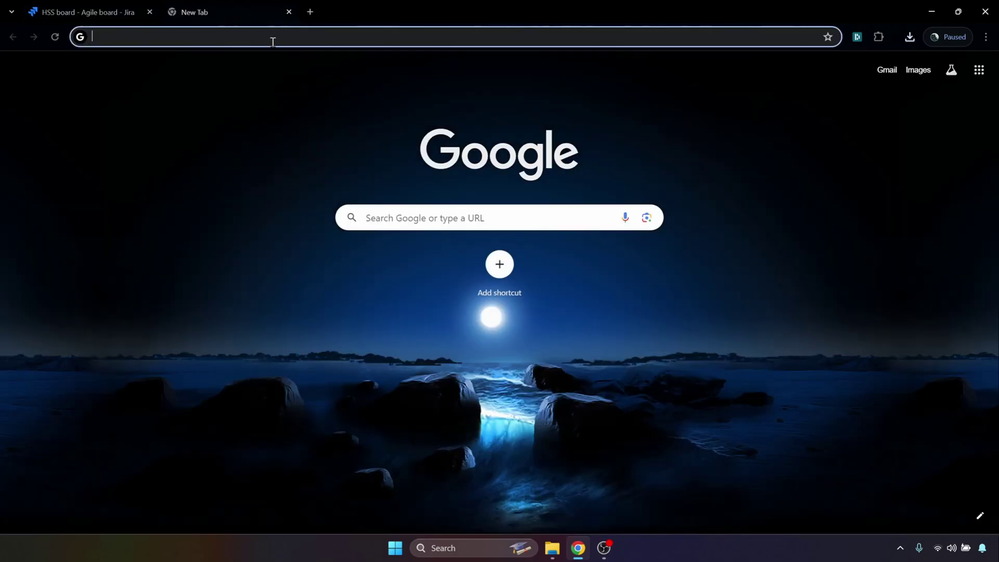
{"action": "type", "text": "download p4"}
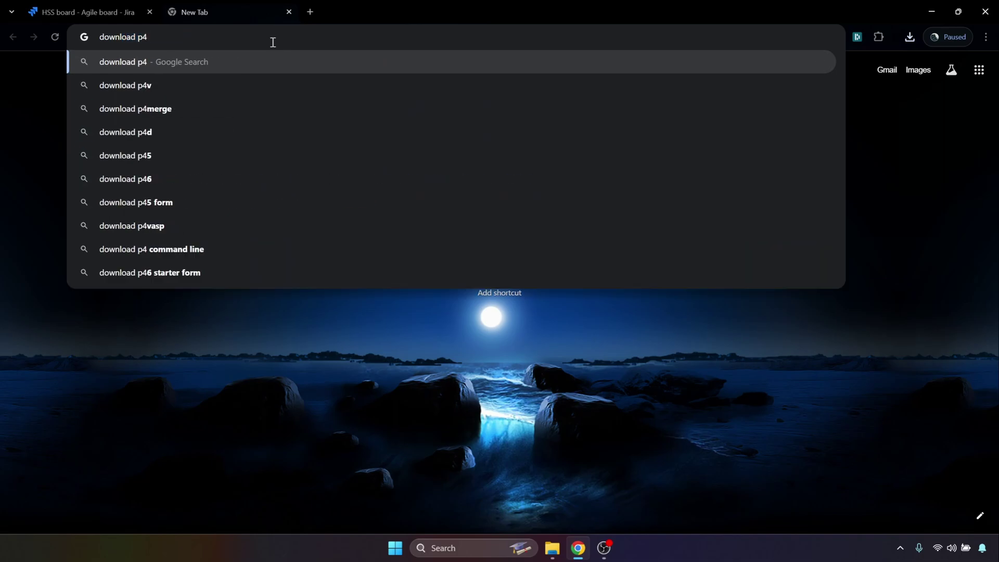
{"action": "type", "text": "d"}
{"action": "type", "text": " heli"}
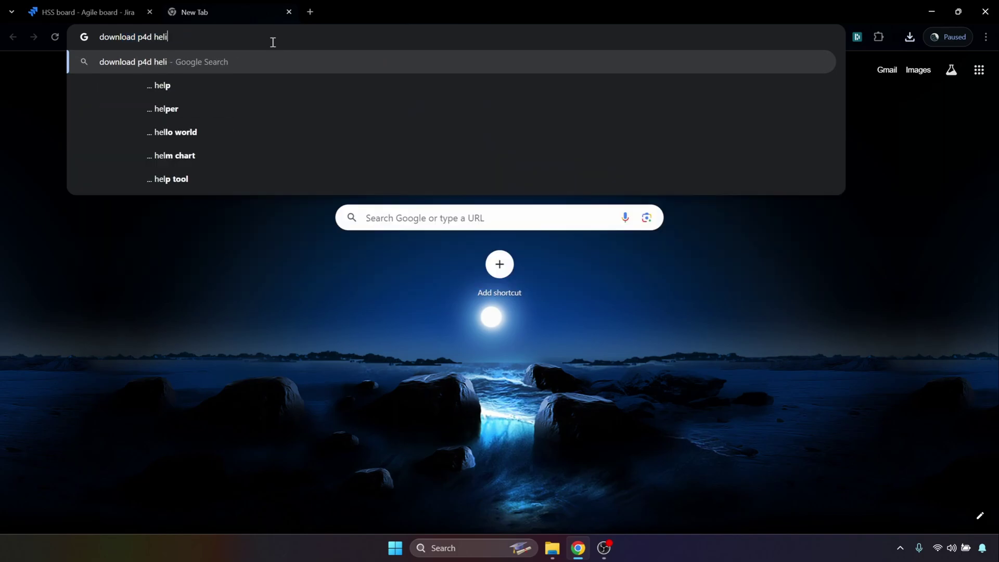
{"action": "type", "text": "x core"}
{"action": "key", "text": "Return"}
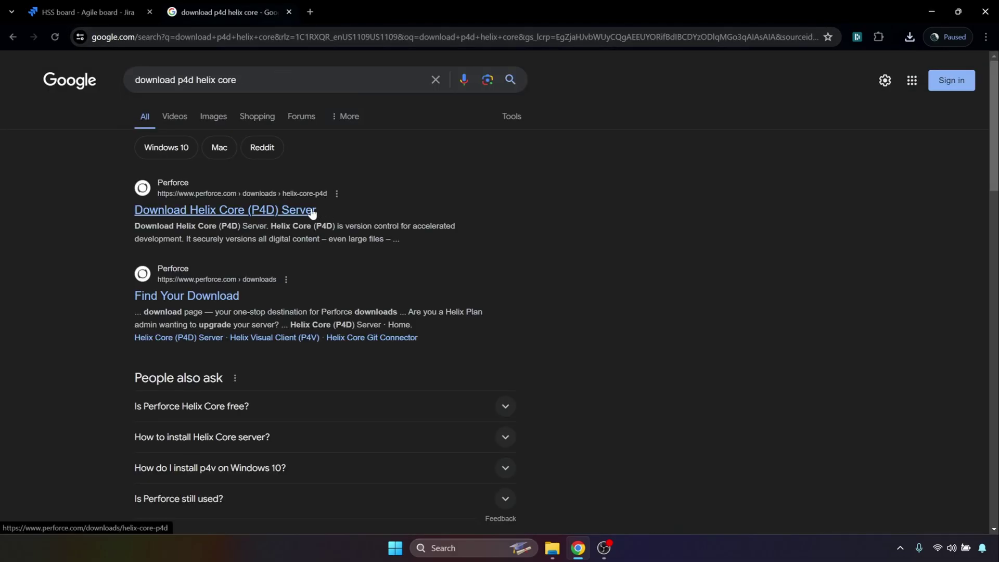
{"action": "left_click", "coordinate": [312, 211]}
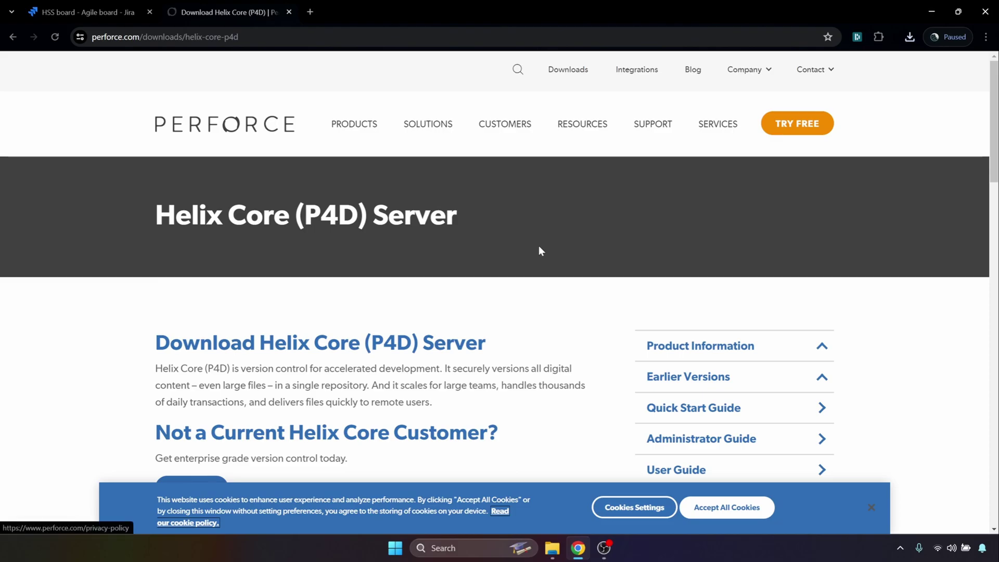
- Accept cookies, choose Family Windows and Platform Windows (x64), and request the 2024.1/2596294 download
{"action": "scroll", "coordinate": [538, 245], "scroll_direction": "down", "scroll_amount": 1}
{"action": "left_click", "coordinate": [708, 507]}
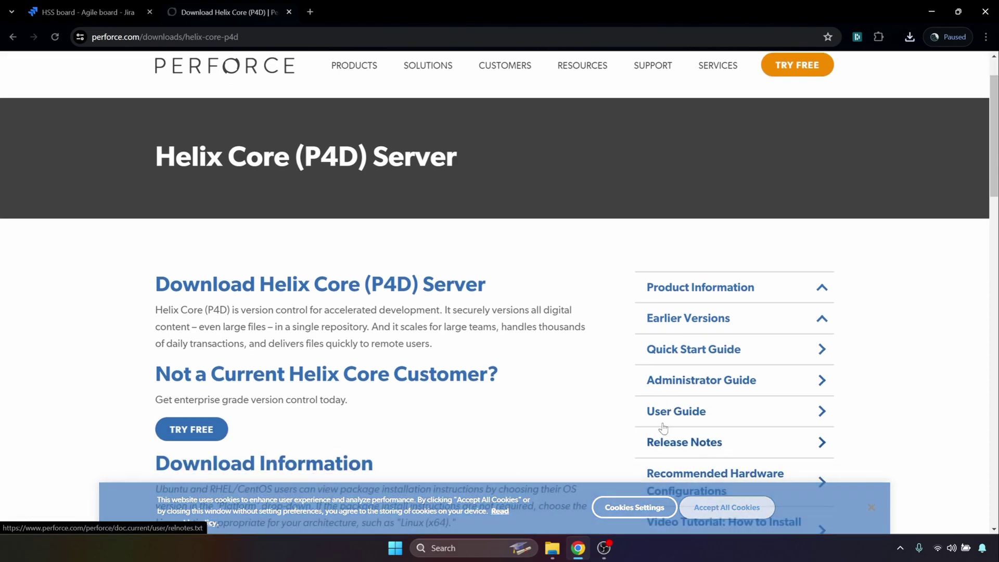
{"action": "scroll", "coordinate": [546, 375], "scroll_direction": "down", "scroll_amount": 4}
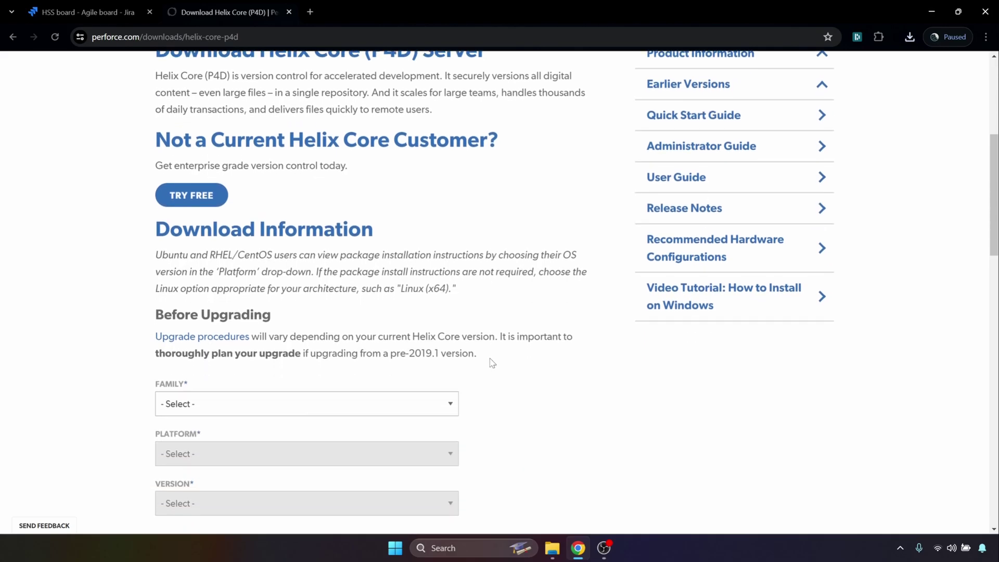
{"action": "scroll", "coordinate": [417, 361], "scroll_direction": "down", "scroll_amount": 2}
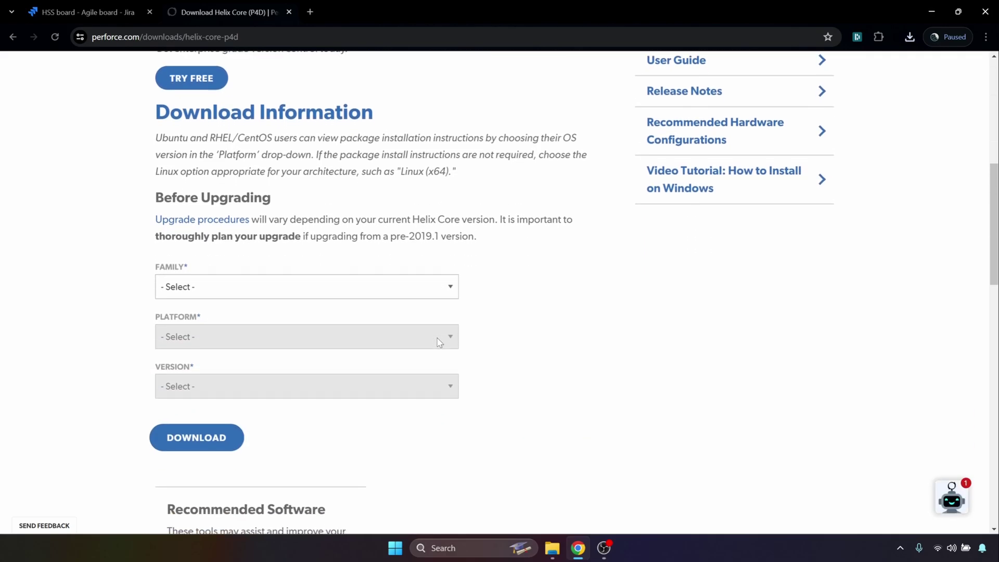
{"action": "left_click", "coordinate": [423, 290]}
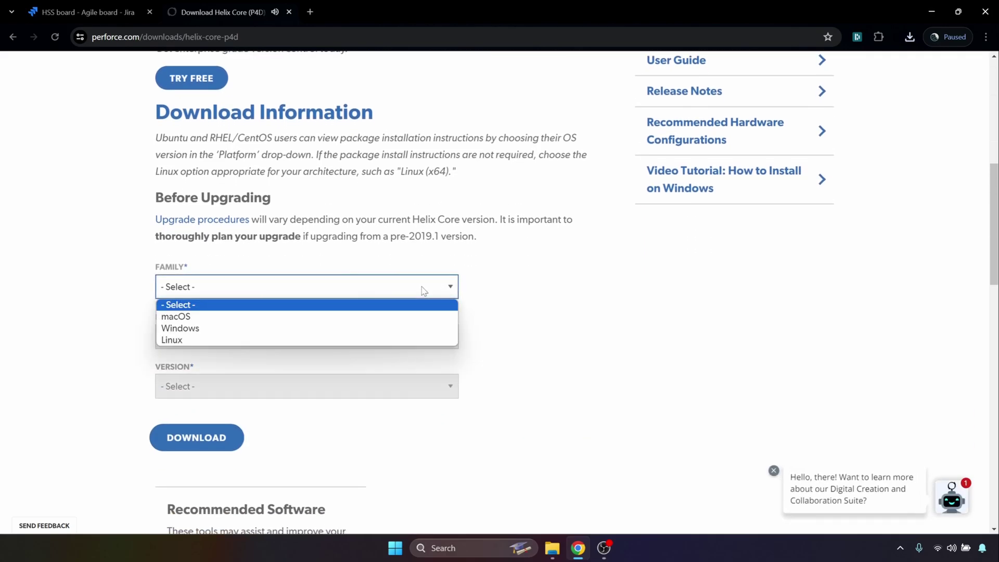
{"action": "left_click", "coordinate": [386, 327]}
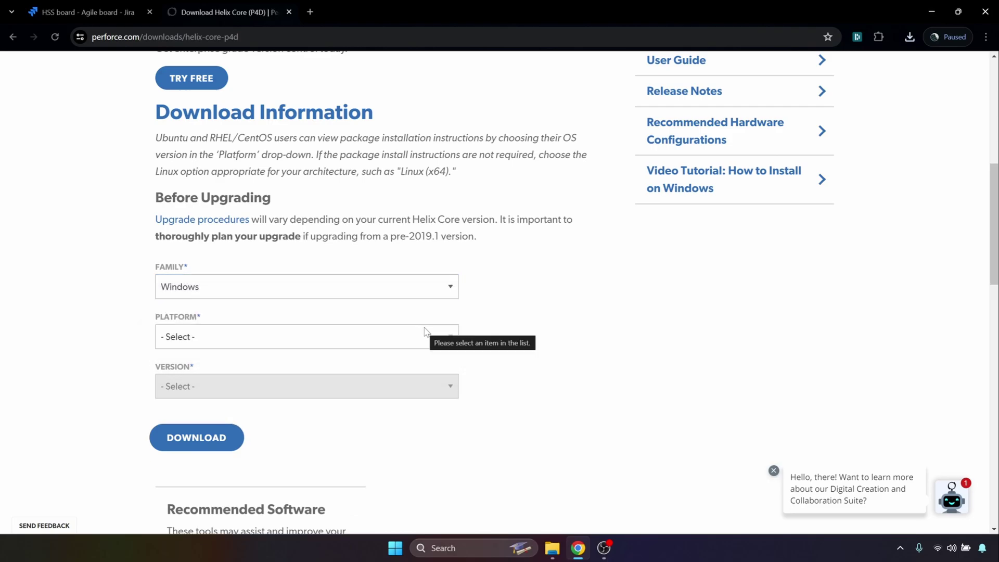
{"action": "left_click", "coordinate": [399, 342]}
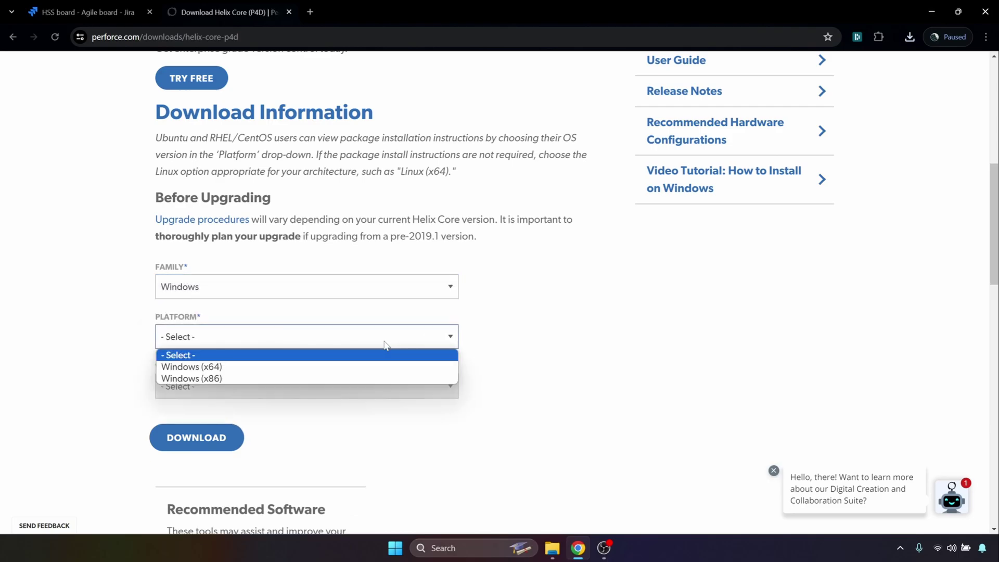
{"action": "left_click", "coordinate": [367, 364]}
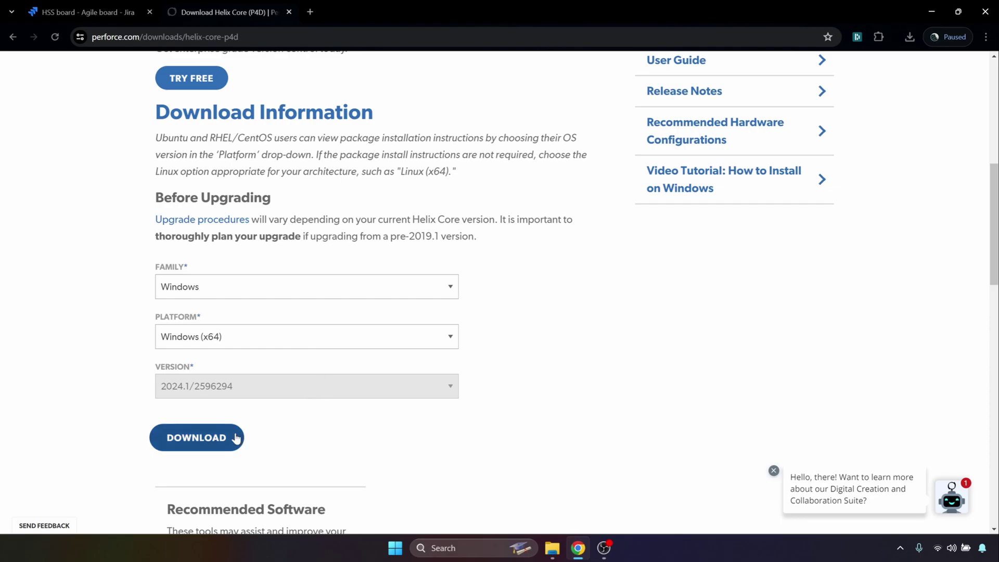
{"action": "left_click", "coordinate": [216, 437]}
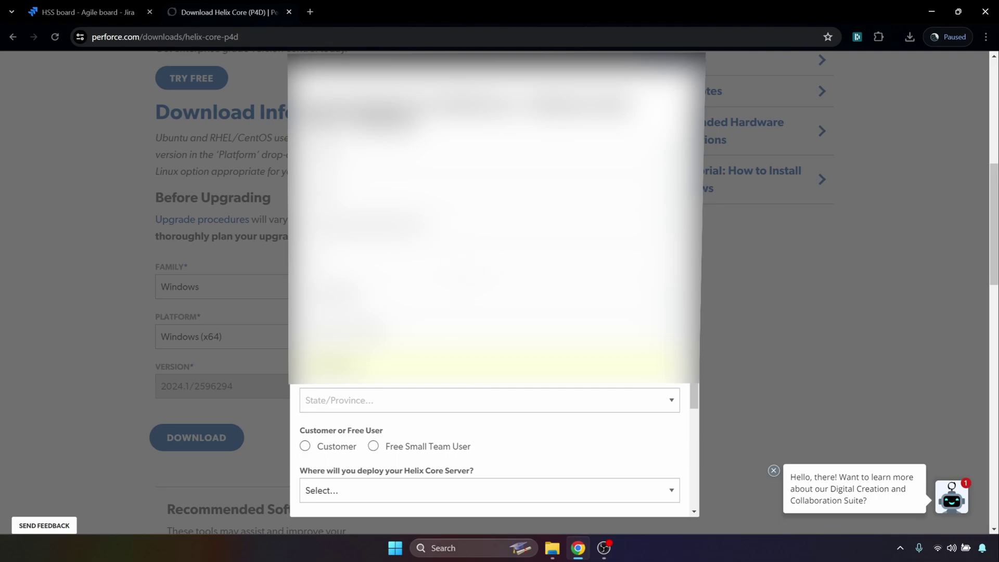
- Pick a state/province, set deployment to On-Premise, accept the EULA, and submit the download form
{"action": "left_click", "coordinate": [407, 408]}
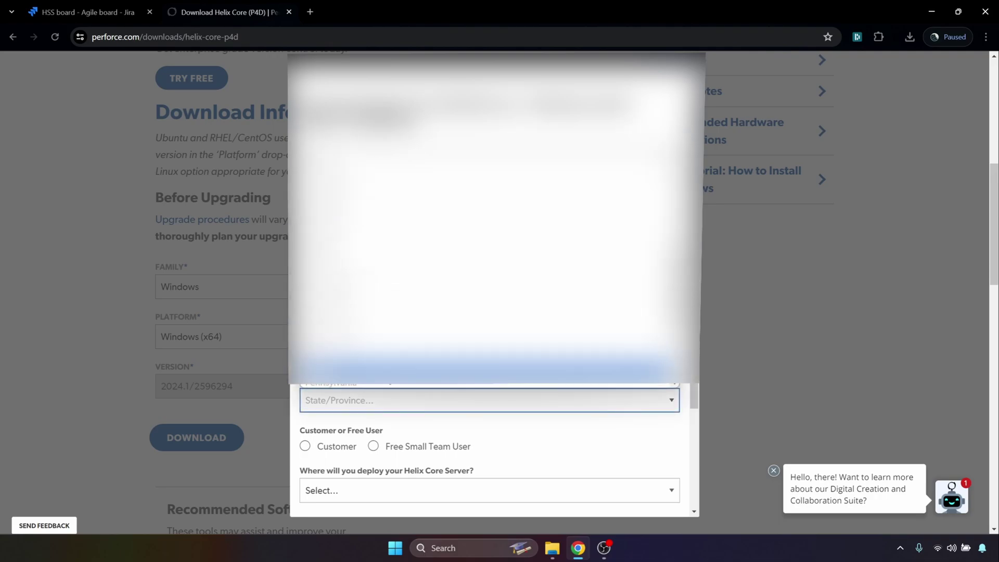
{"action": "left_click", "coordinate": [443, 369]}
{"action": "scroll", "coordinate": [443, 385], "scroll_direction": "down", "scroll_amount": 3}
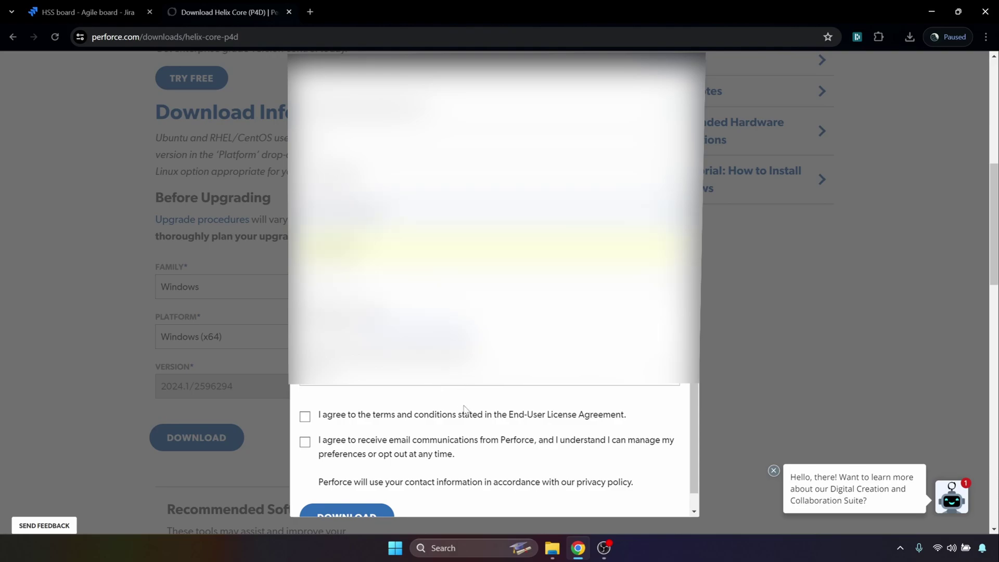
{"action": "scroll", "coordinate": [402, 385], "scroll_direction": "down", "scroll_amount": 1}
{"action": "left_click", "coordinate": [401, 359]}
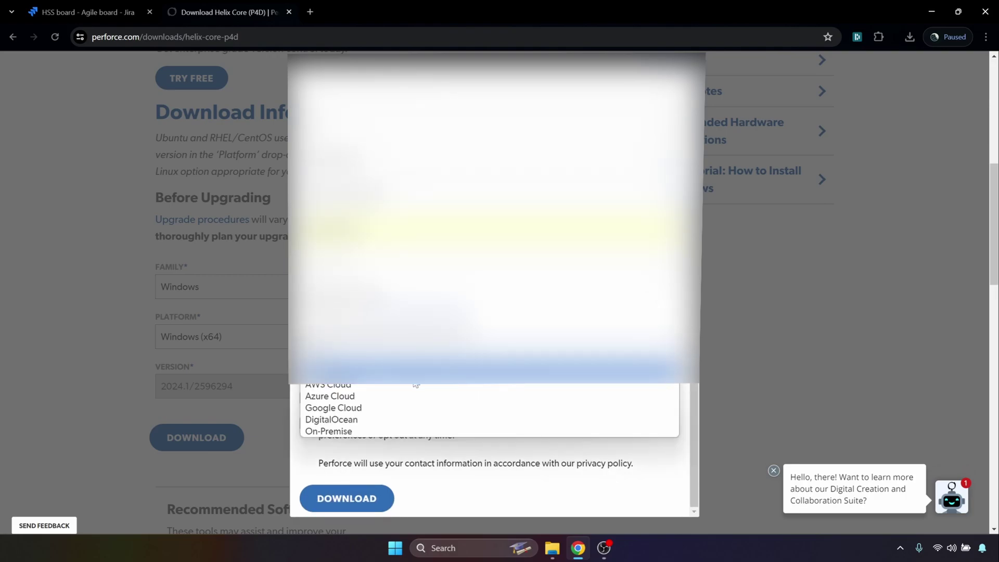
{"action": "left_click", "coordinate": [386, 432]}
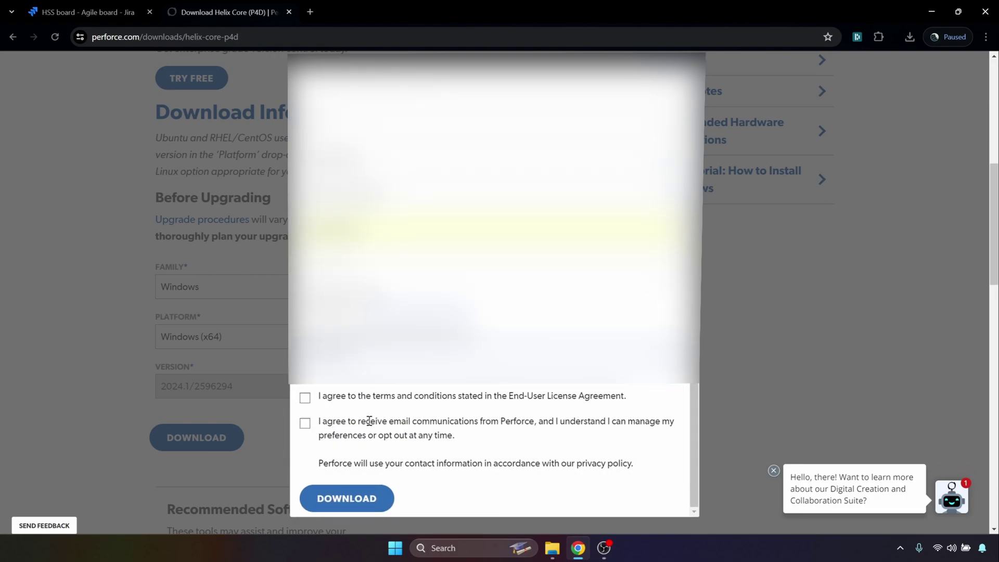
{"action": "left_click", "coordinate": [305, 399]}
{"action": "scroll", "coordinate": [414, 452], "scroll_direction": "up", "scroll_amount": 3}
{"action": "scroll", "coordinate": [414, 458], "scroll_direction": "down", "scroll_amount": 3}
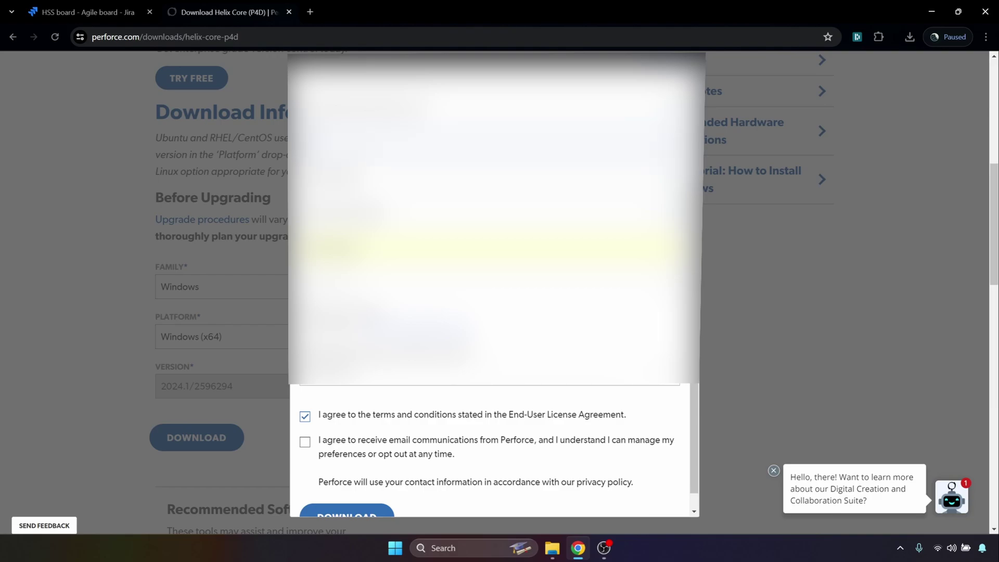
{"action": "scroll", "coordinate": [440, 405], "scroll_direction": "down", "scroll_amount": 1}
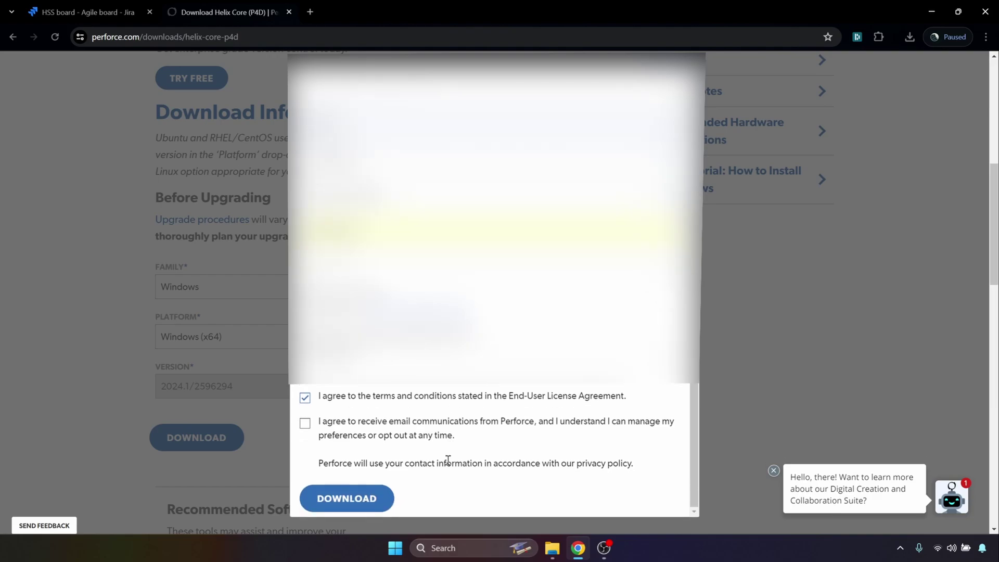
{"action": "left_click", "coordinate": [375, 500]}
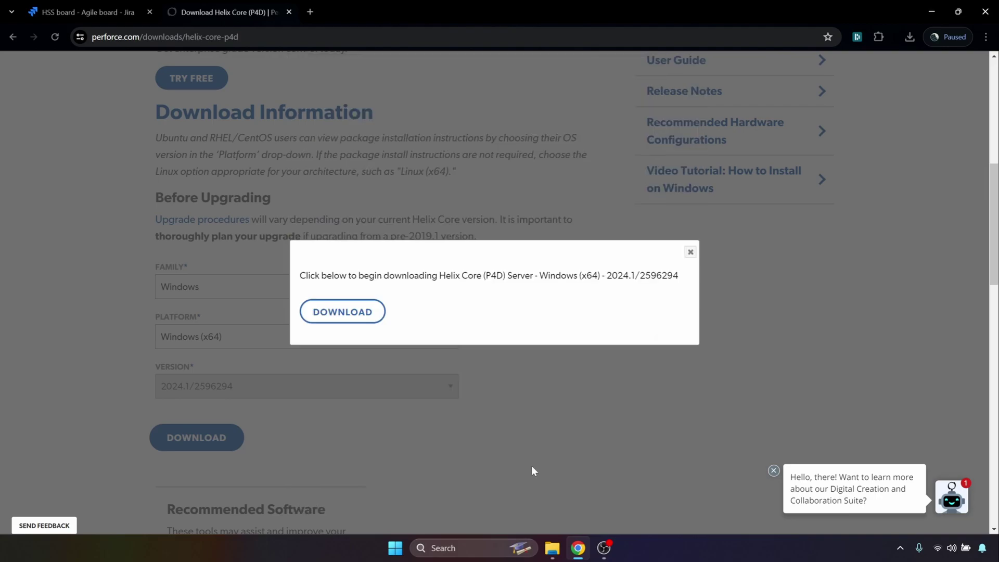
- Download helix-core-server-x64.exe from the Perforce site and launch it from the download history
{"action": "left_click", "coordinate": [355, 319]}
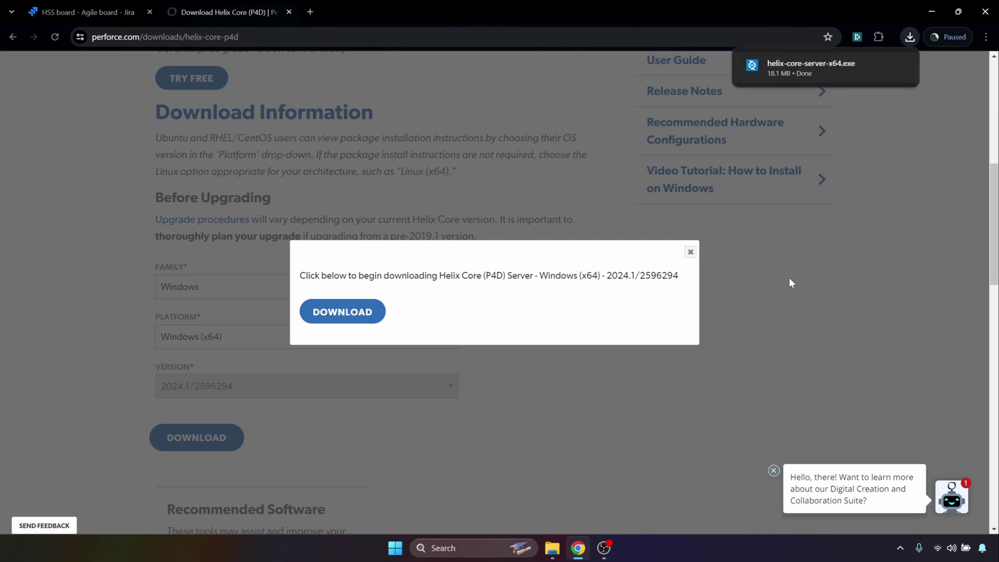
{"action": "left_click", "coordinate": [690, 252]}
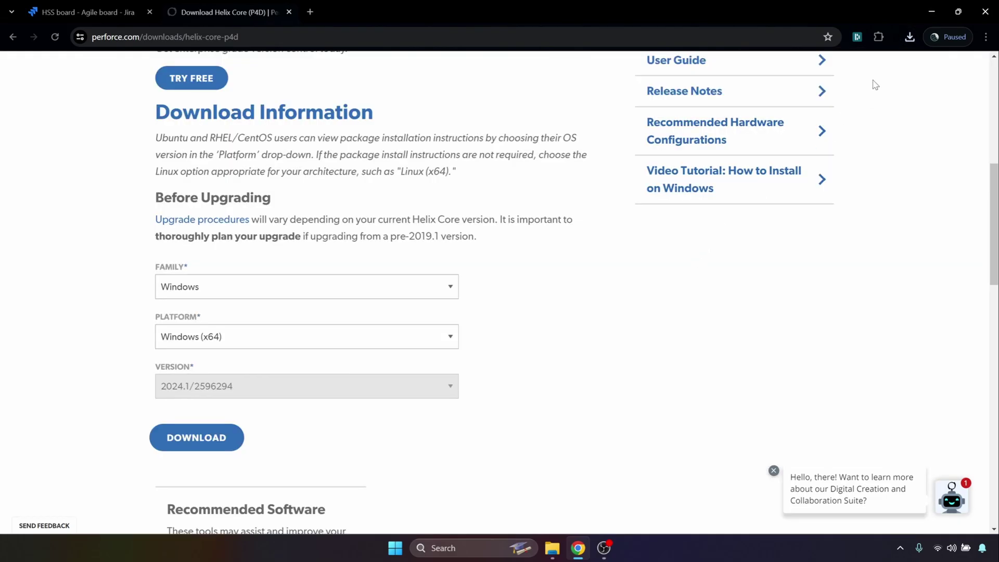
{"action": "left_click", "coordinate": [911, 40]}
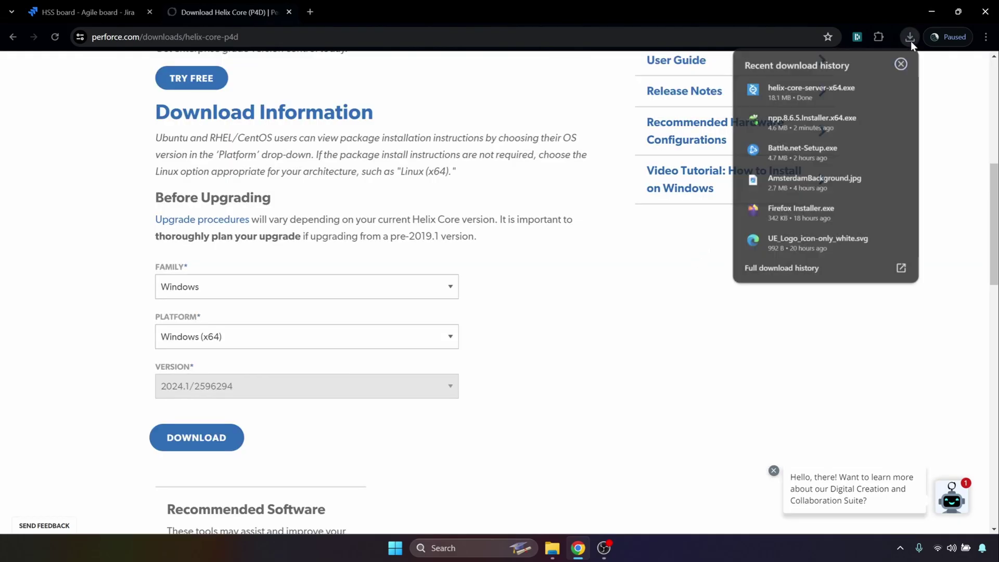
{"action": "left_click", "coordinate": [826, 93]}
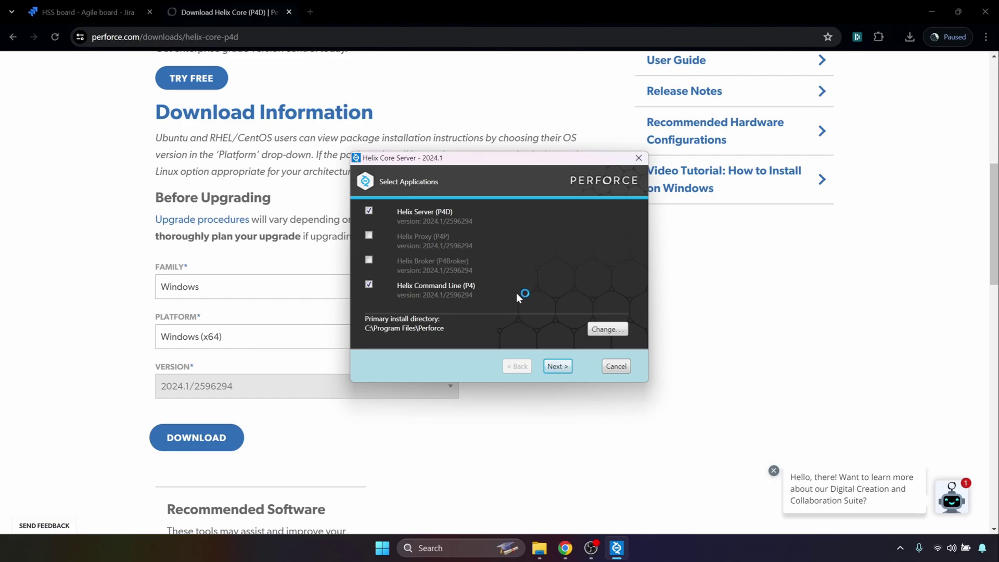
- Create a new folder D:\P4Root and set it as the server's P4ROOT location
{"action": "left_click", "coordinate": [557, 366]}
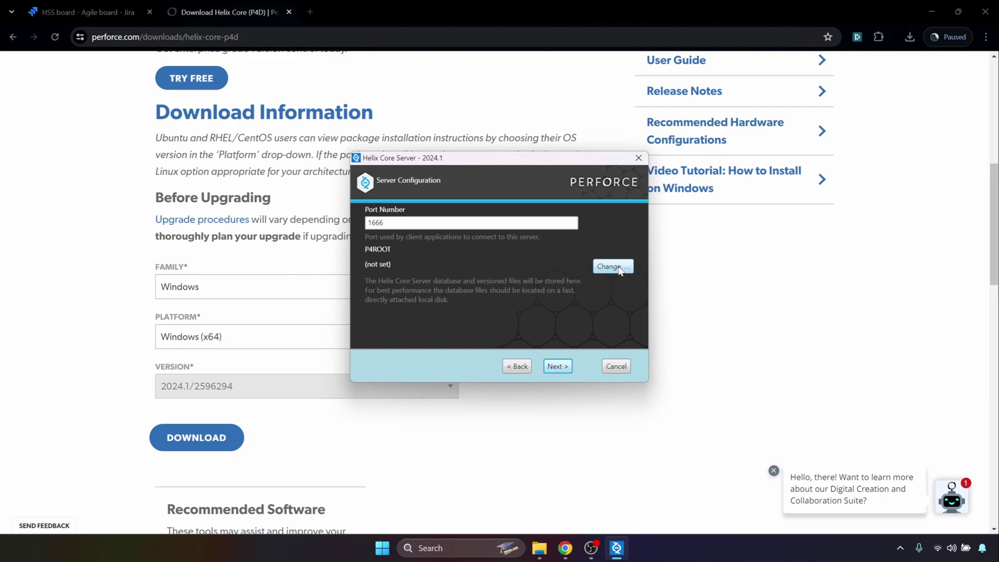
{"action": "left_click", "coordinate": [385, 223]}
{"action": "left_click", "coordinate": [611, 268]}
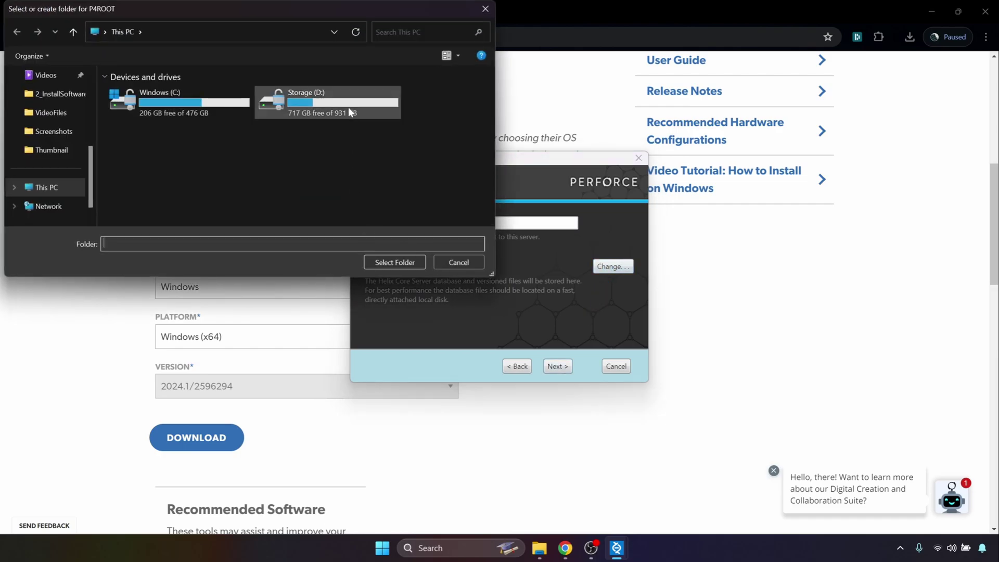
{"action": "double_click", "coordinate": [348, 108]}
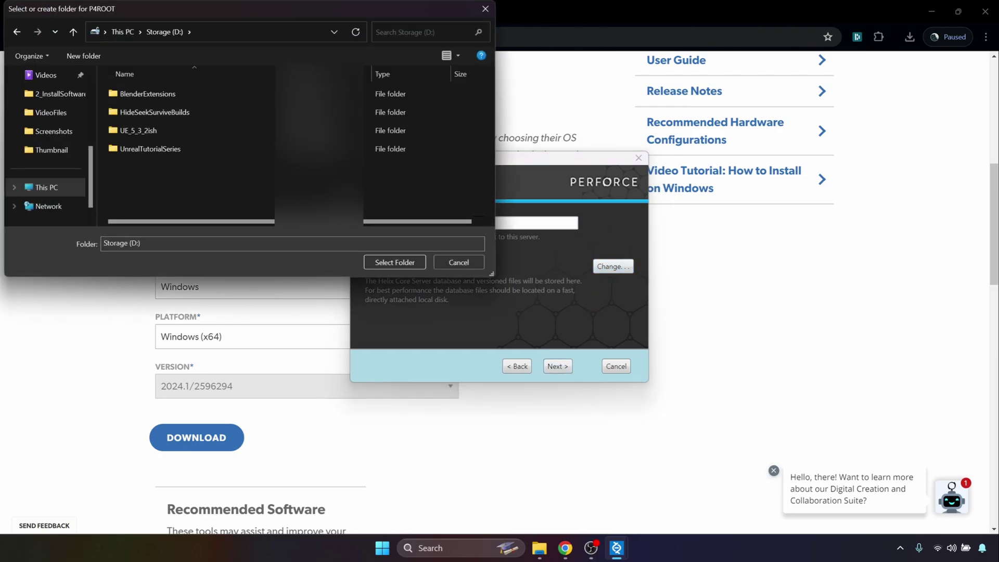
{"action": "right_click", "coordinate": [228, 187]}
{"action": "mouse_move", "coordinate": [257, 311]}
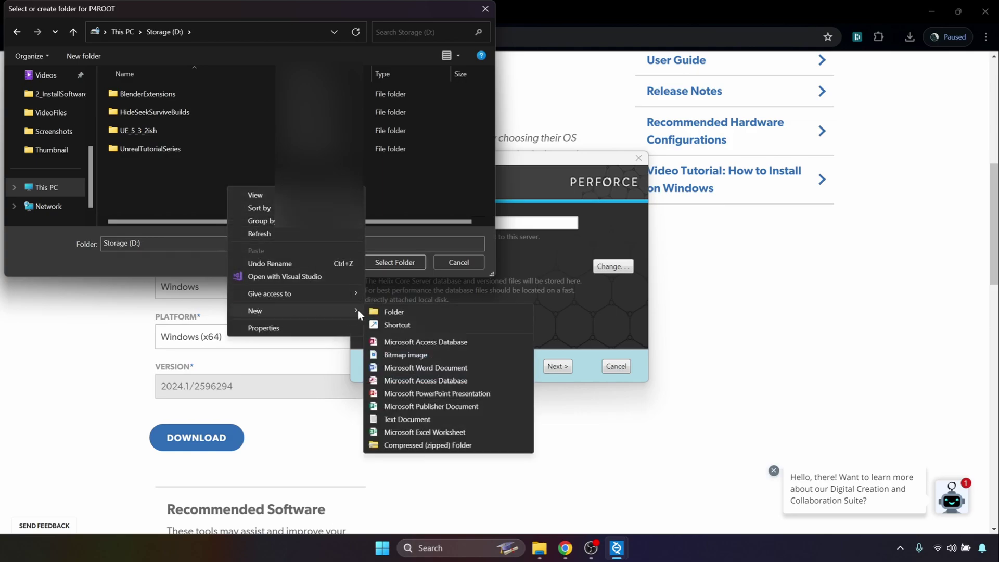
{"action": "left_click", "coordinate": [387, 310]}
{"action": "type", "text": "P4Root"}
{"action": "key", "text": "Return"}
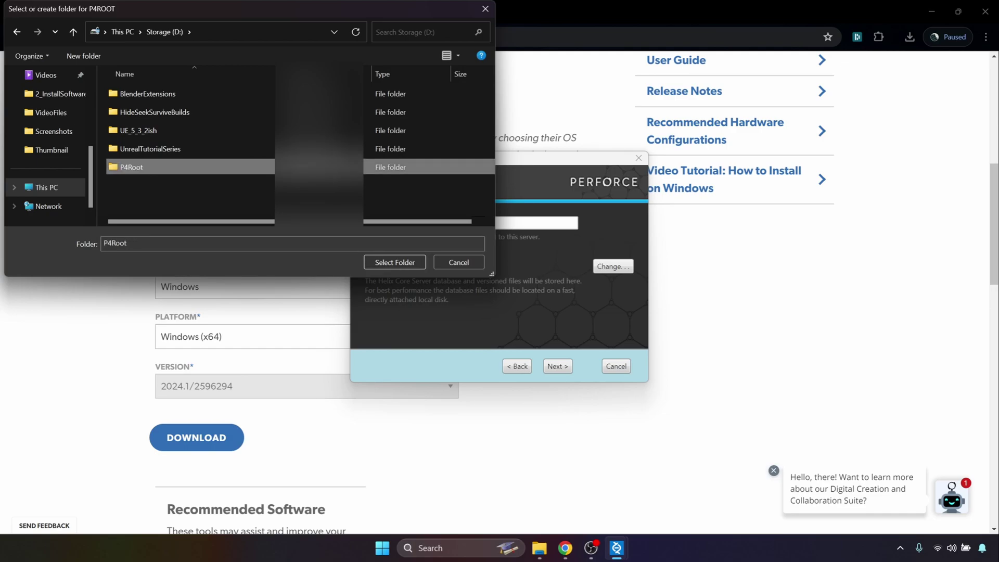
{"action": "left_click", "coordinate": [220, 203]}
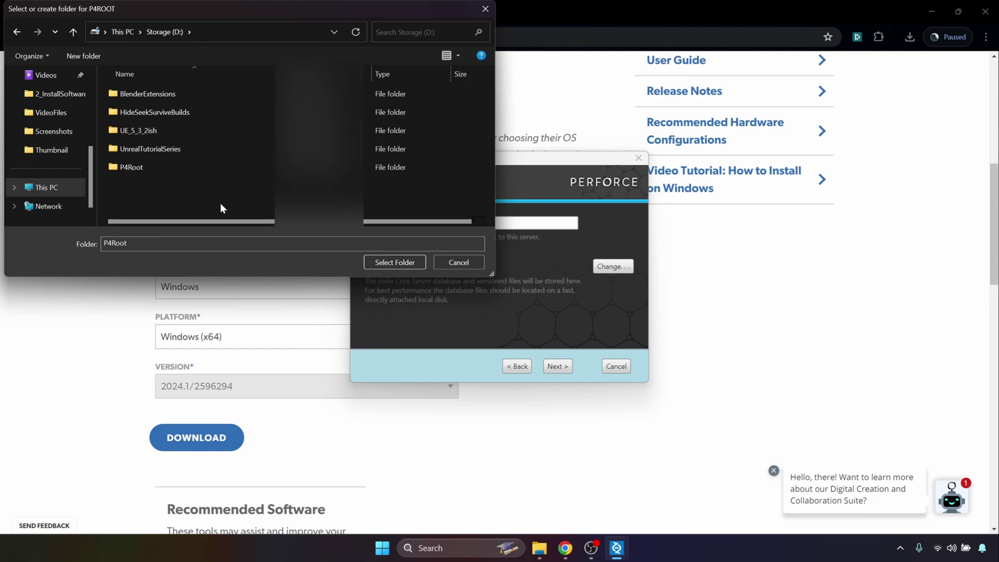
{"action": "double_click", "coordinate": [184, 167]}
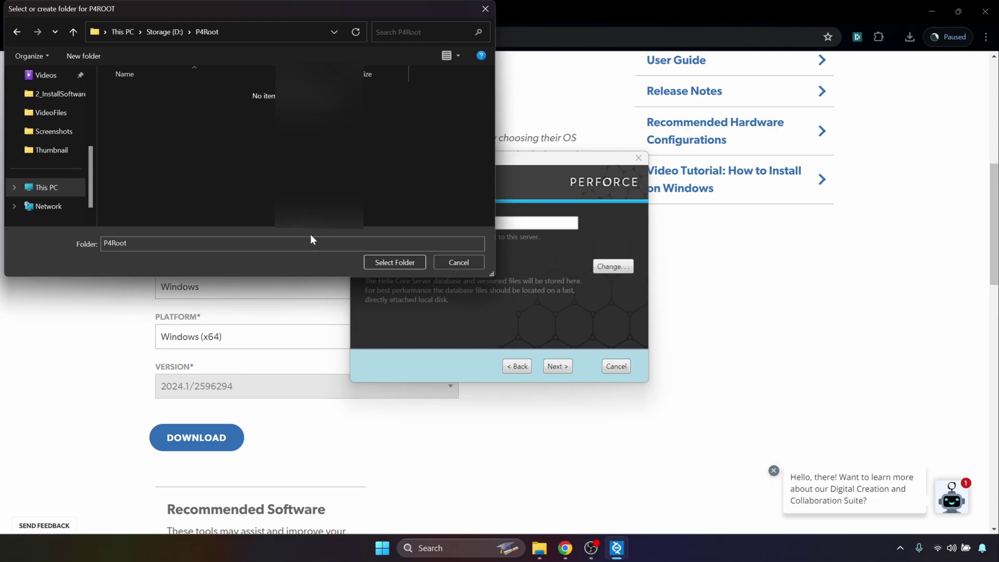
{"action": "left_click", "coordinate": [388, 259]}
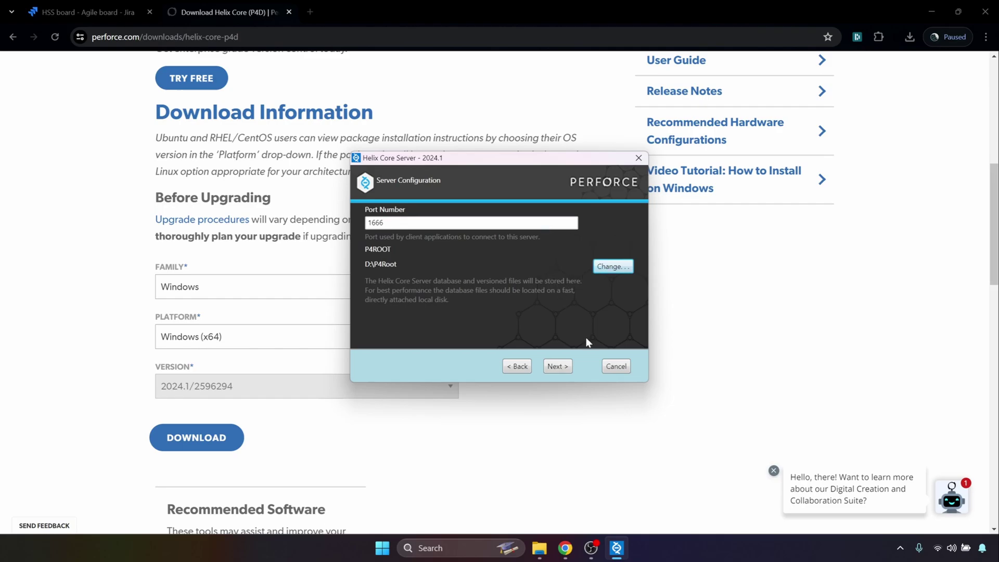
- Replace the client configuration's user name with the Perforce user name
{"action": "left_click", "coordinate": [566, 368]}
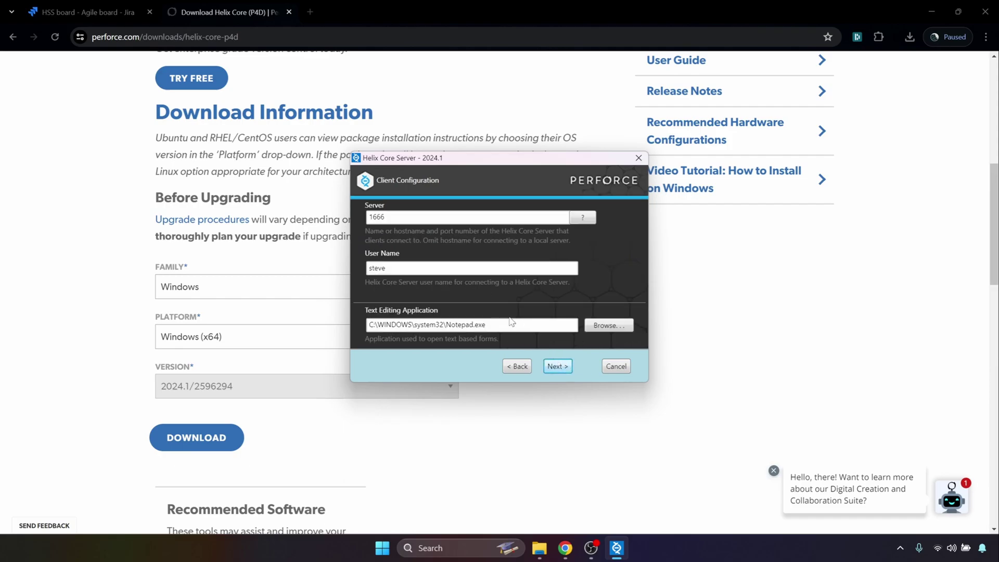
{"action": "double_click", "coordinate": [466, 268]}
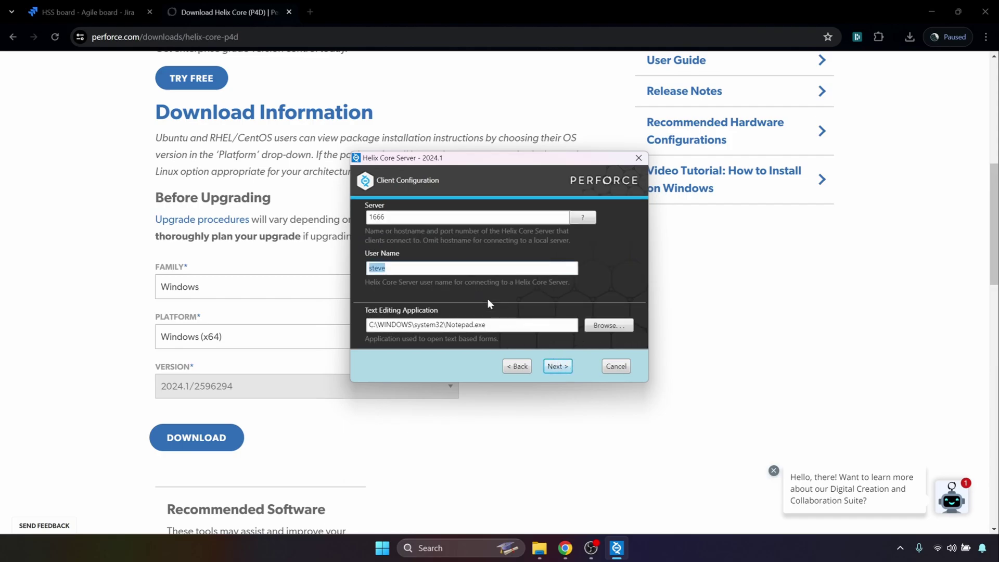
{"action": "type", "text": "campincarl"}
- Browse for a text editor, navigating to C:\Program Files
{"action": "left_click", "coordinate": [607, 325]}
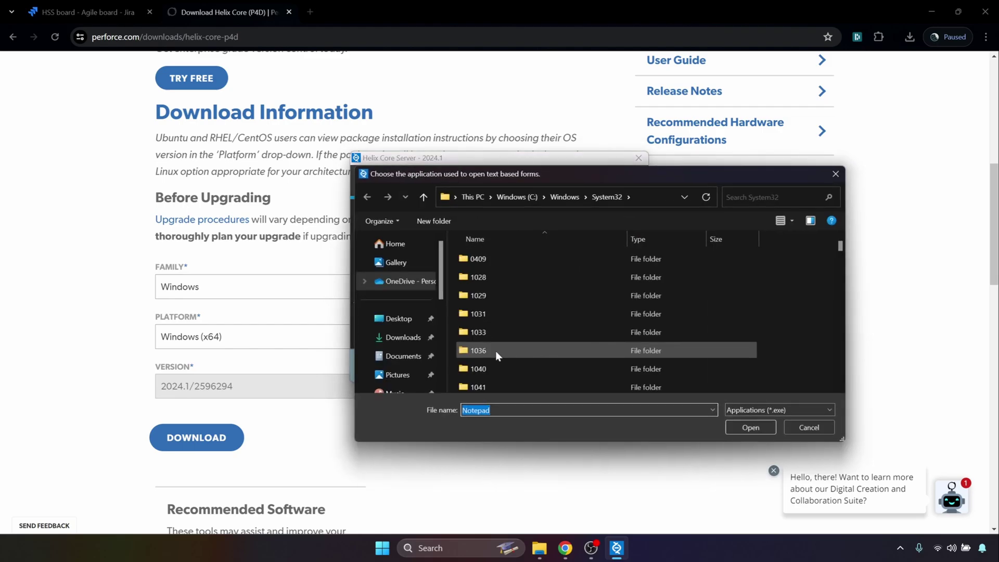
{"action": "scroll", "coordinate": [412, 369], "scroll_direction": "down", "scroll_amount": 5}
{"action": "scroll", "coordinate": [412, 370], "scroll_direction": "down", "scroll_amount": 1}
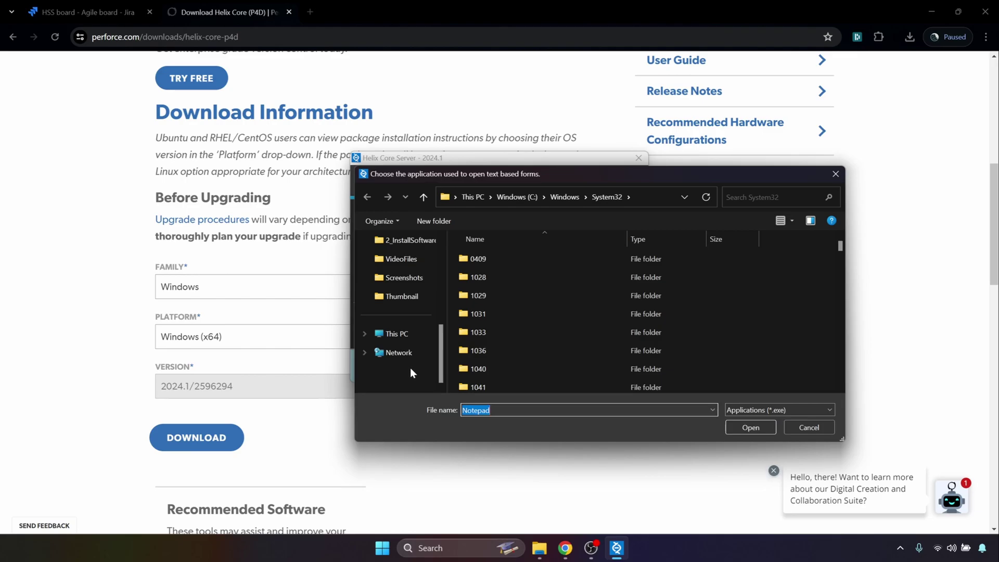
{"action": "left_click", "coordinate": [413, 339]}
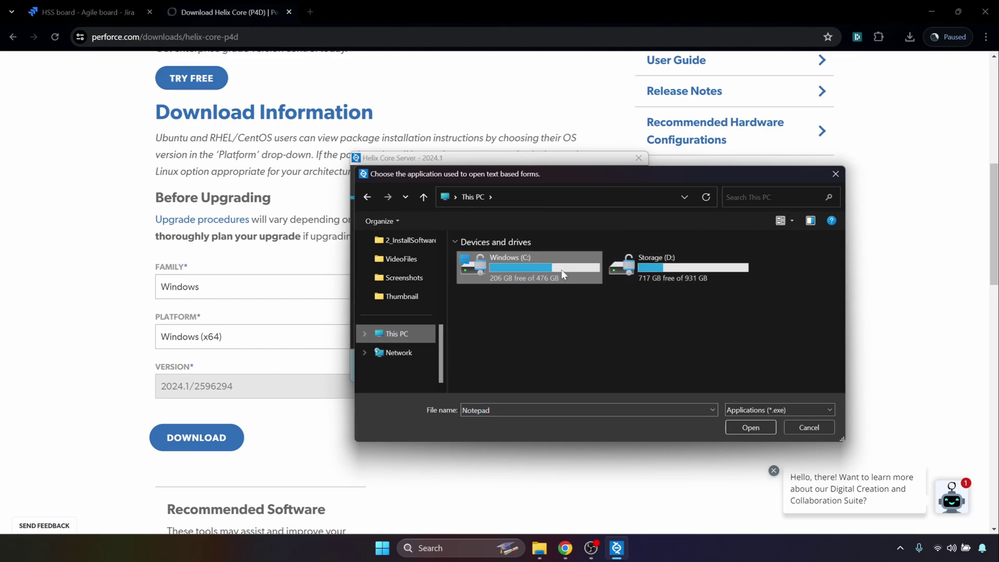
{"action": "double_click", "coordinate": [562, 275]}
{"action": "double_click", "coordinate": [558, 349]}
{"action": "left_click", "coordinate": [531, 202]}
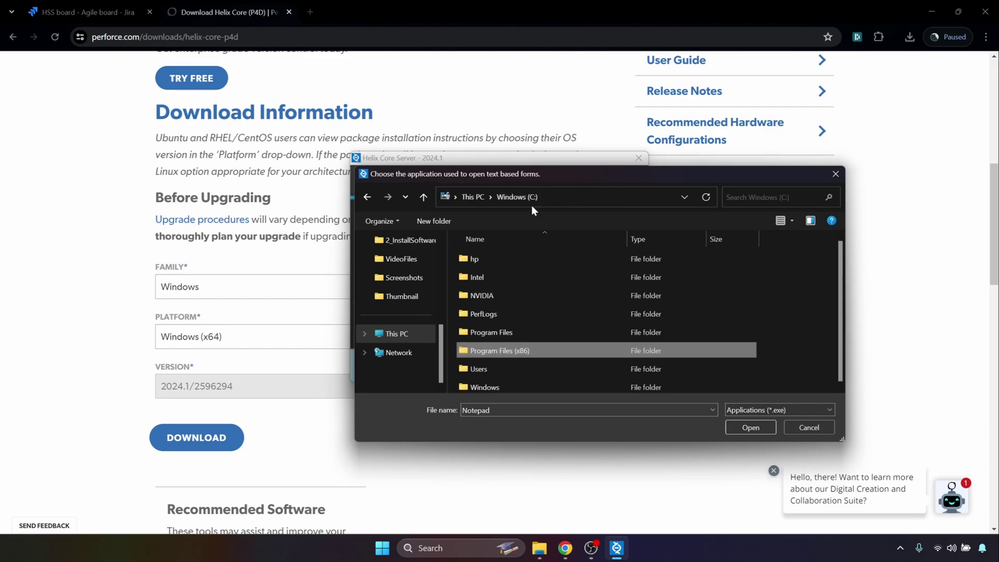
{"action": "double_click", "coordinate": [547, 335]}
- Choose Notepad++\notepad++.exe as the text editor and install Helix Core Server
{"action": "scroll", "coordinate": [559, 348], "scroll_direction": "down", "scroll_amount": 5}
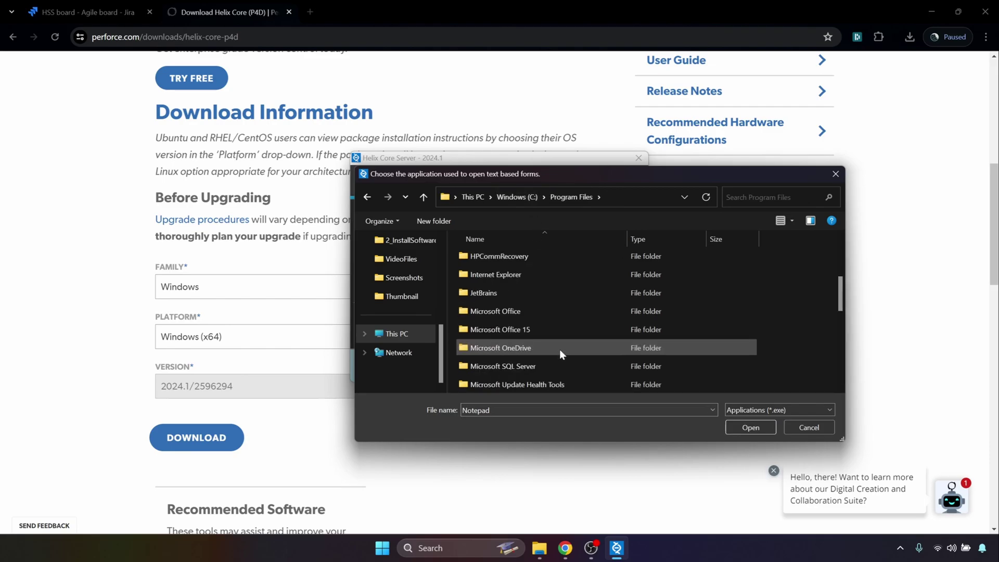
{"action": "scroll", "coordinate": [560, 349], "scroll_direction": "down", "scroll_amount": 1}
{"action": "double_click", "coordinate": [560, 367]}
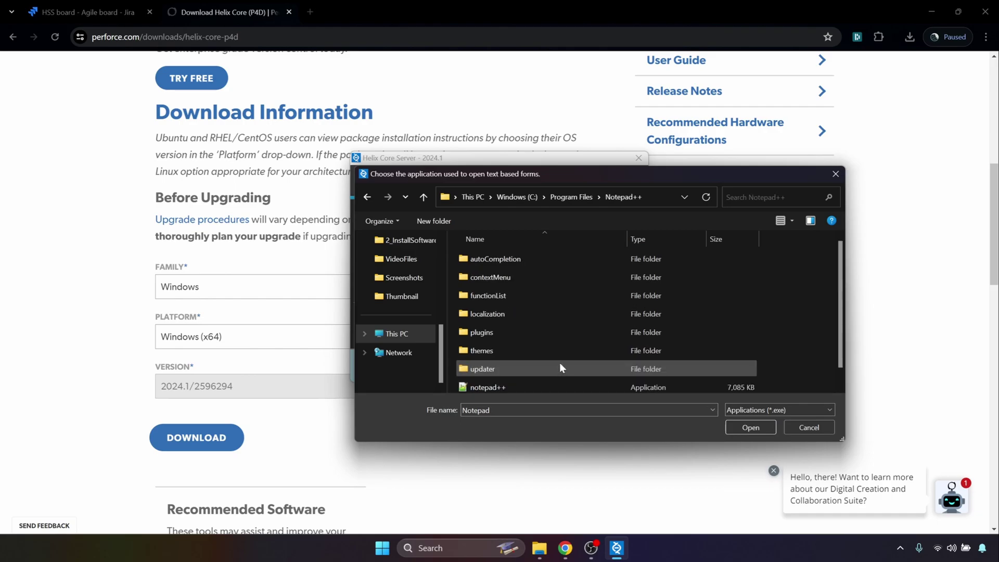
{"action": "left_click", "coordinate": [558, 367]}
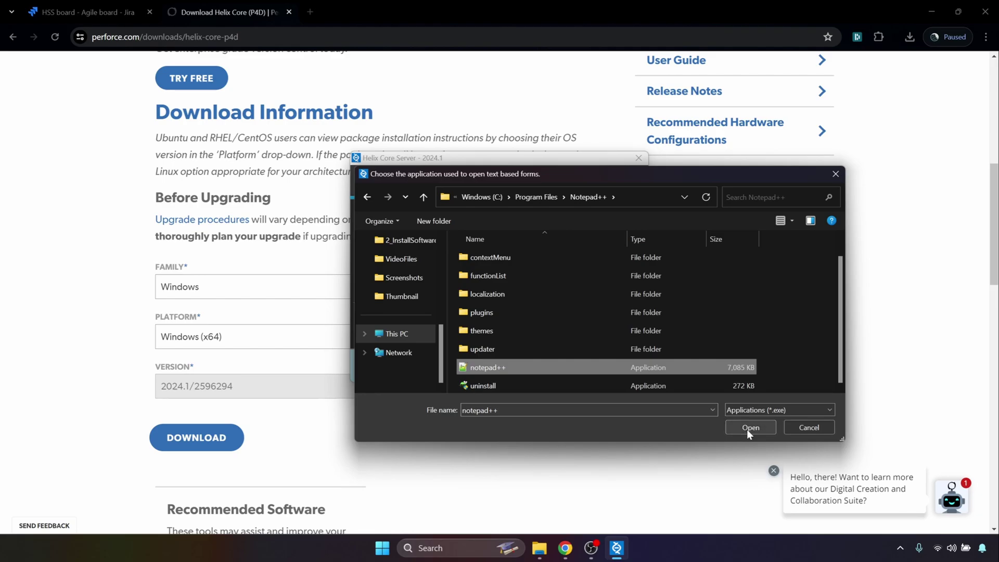
{"action": "left_click", "coordinate": [749, 428]}
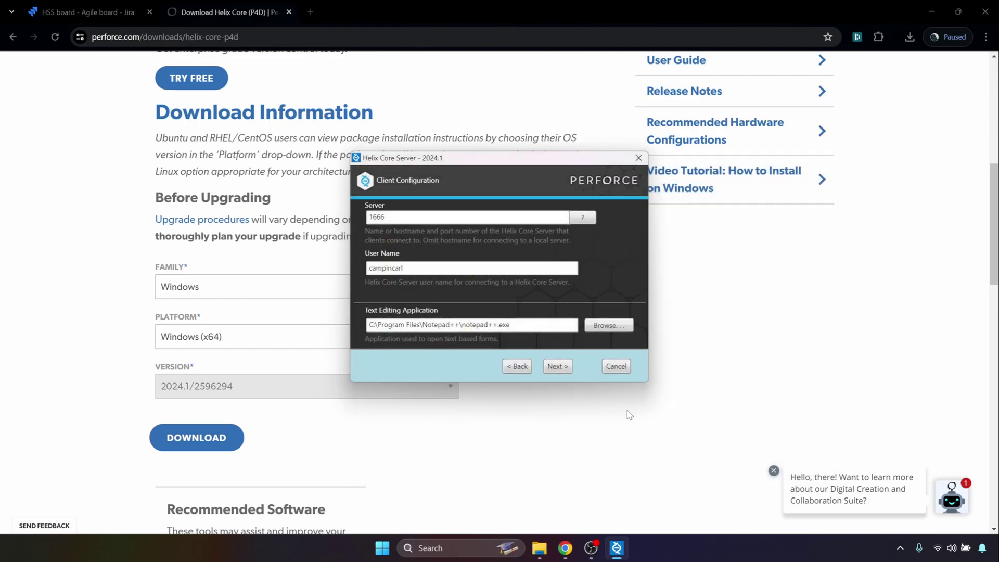
{"action": "left_click", "coordinate": [557, 366]}
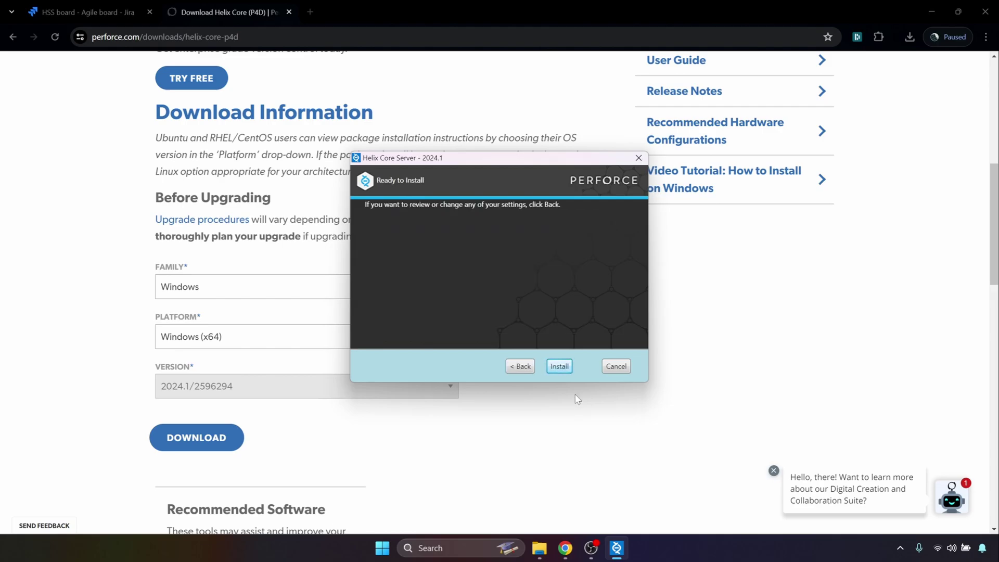
{"action": "left_click", "coordinate": [560, 366]}
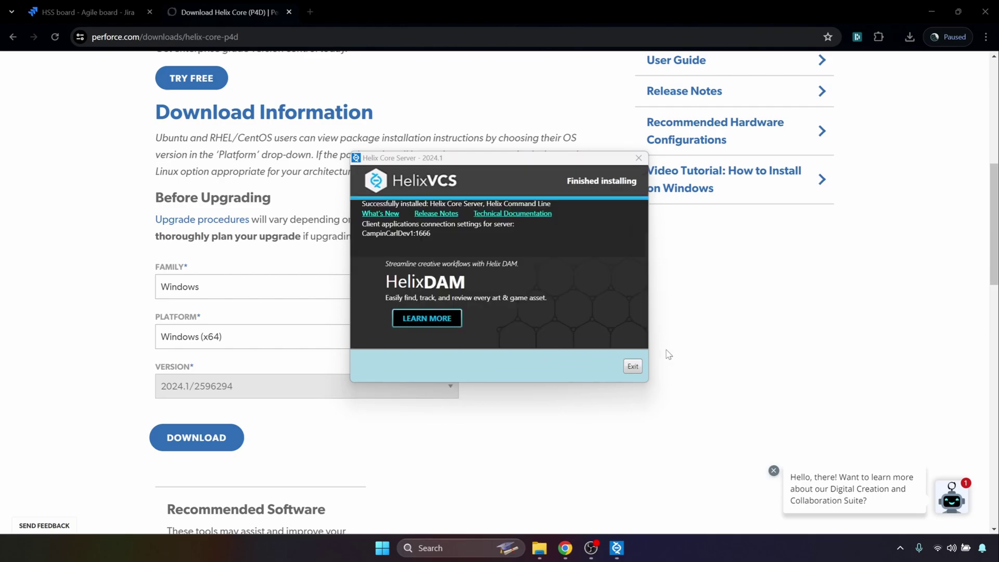
- Search 'download p4v helix core' and open the Helix Visual Client (P4V) download page
{"action": "left_click", "coordinate": [637, 159]}
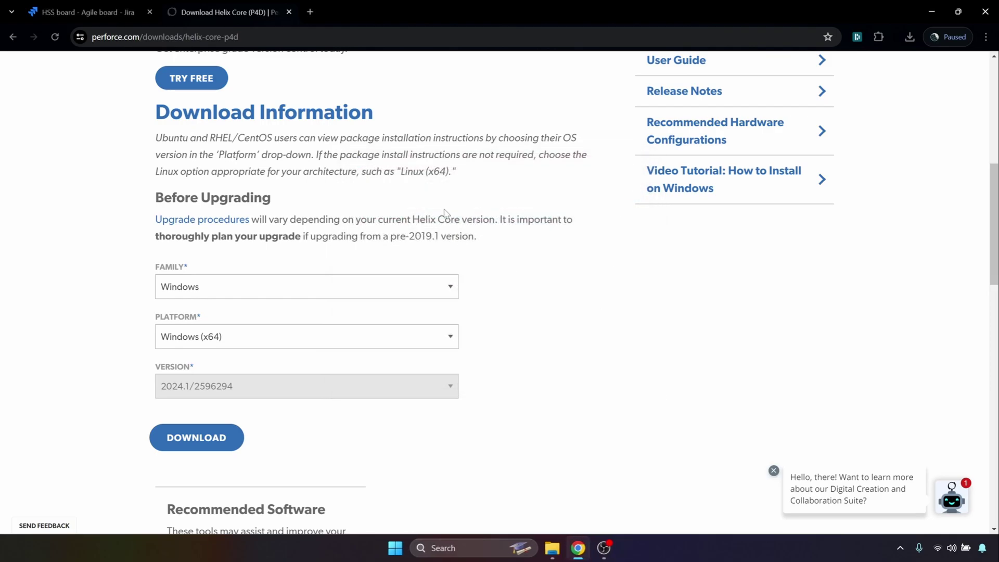
{"action": "left_click", "coordinate": [268, 43]}
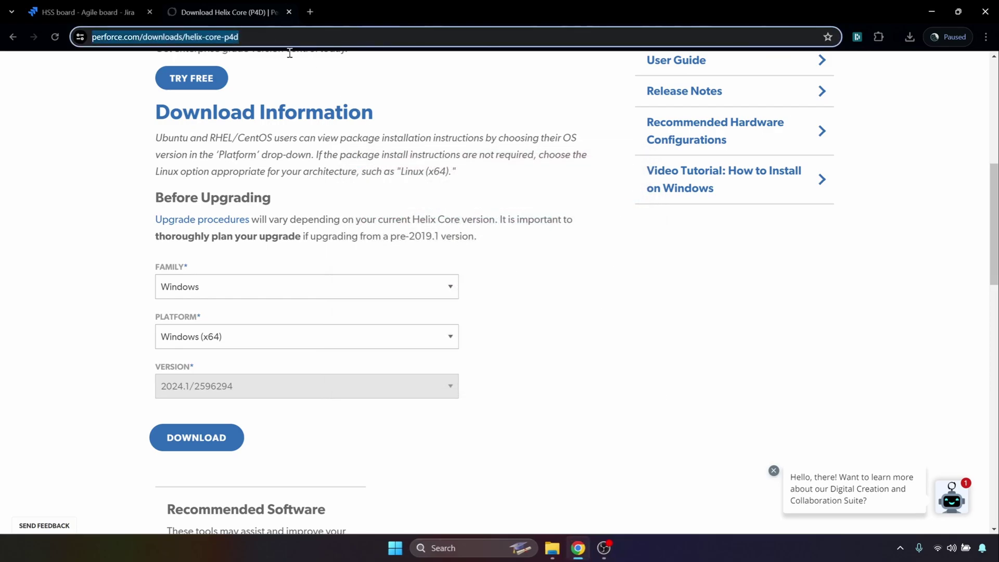
{"action": "type", "text": "download "}
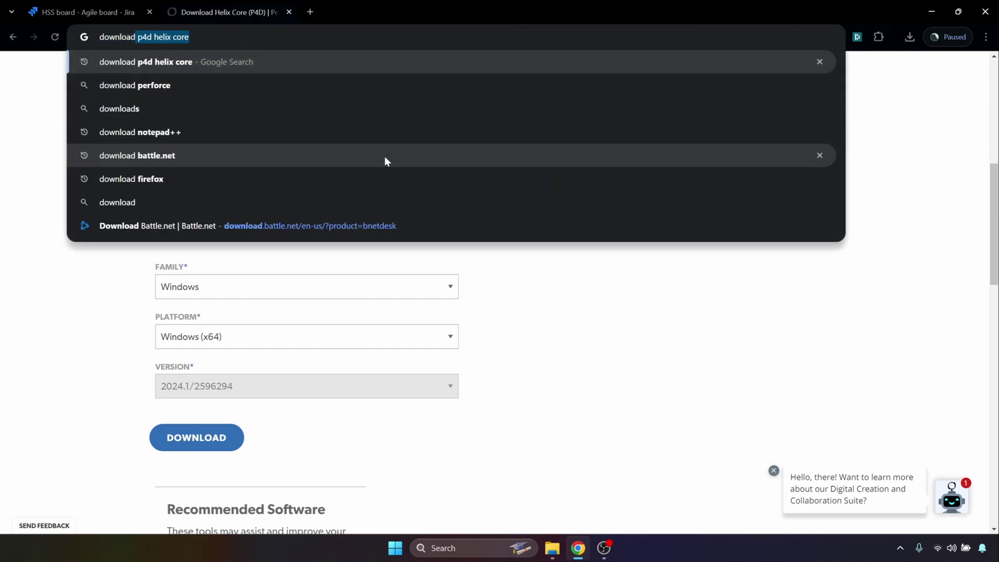
{"action": "type", "text": "p4v helix core"}
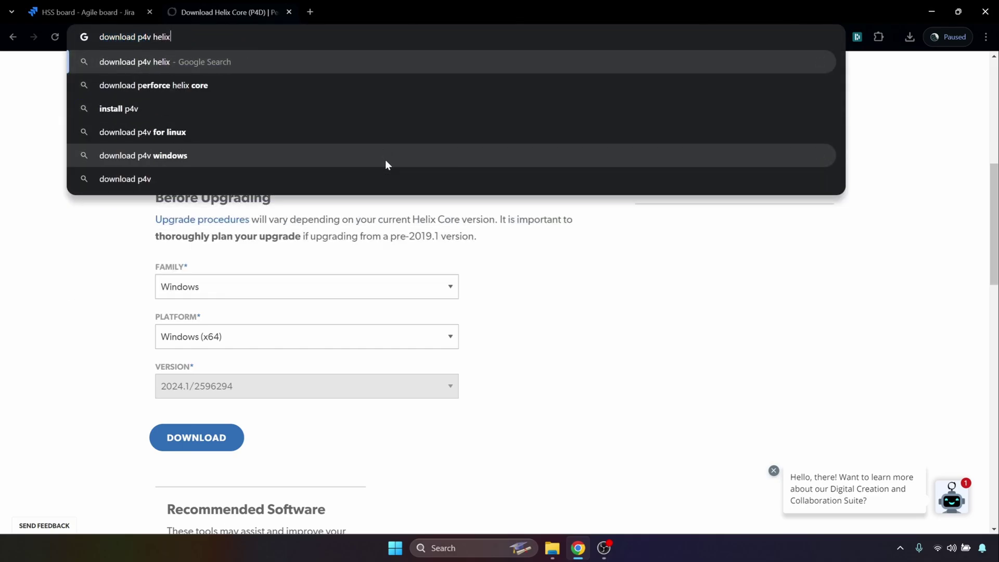
{"action": "key", "text": "Return"}
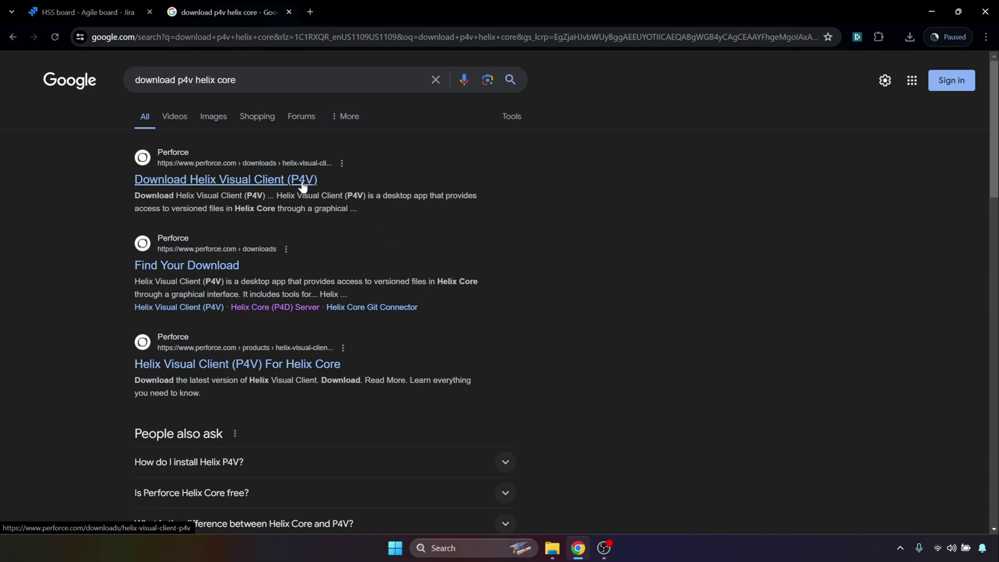
{"action": "left_click", "coordinate": [302, 183]}
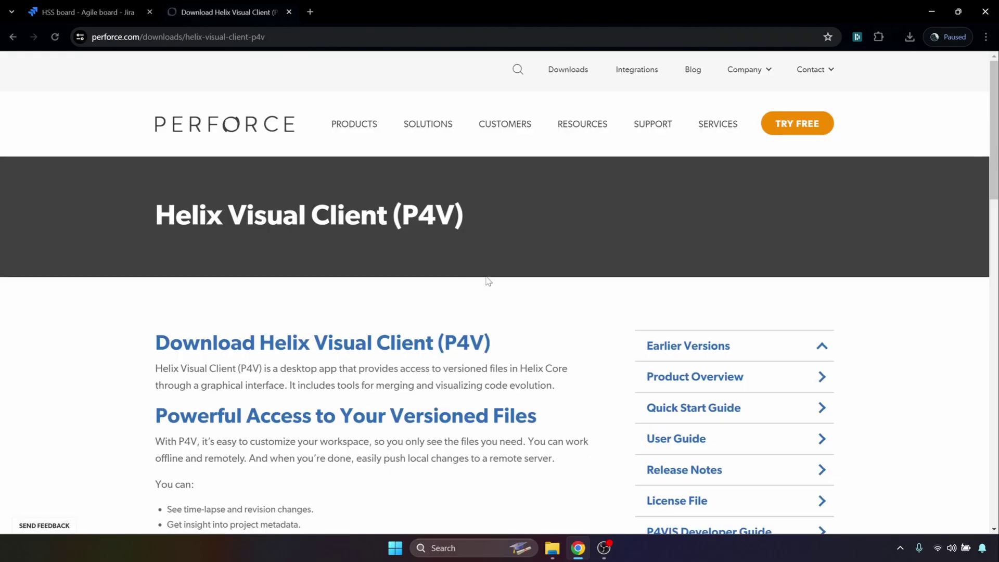
- Download the Windows P4V installer, version 2024.1/2591061 (EXE)
{"action": "scroll", "coordinate": [488, 281], "scroll_direction": "down", "scroll_amount": 8}
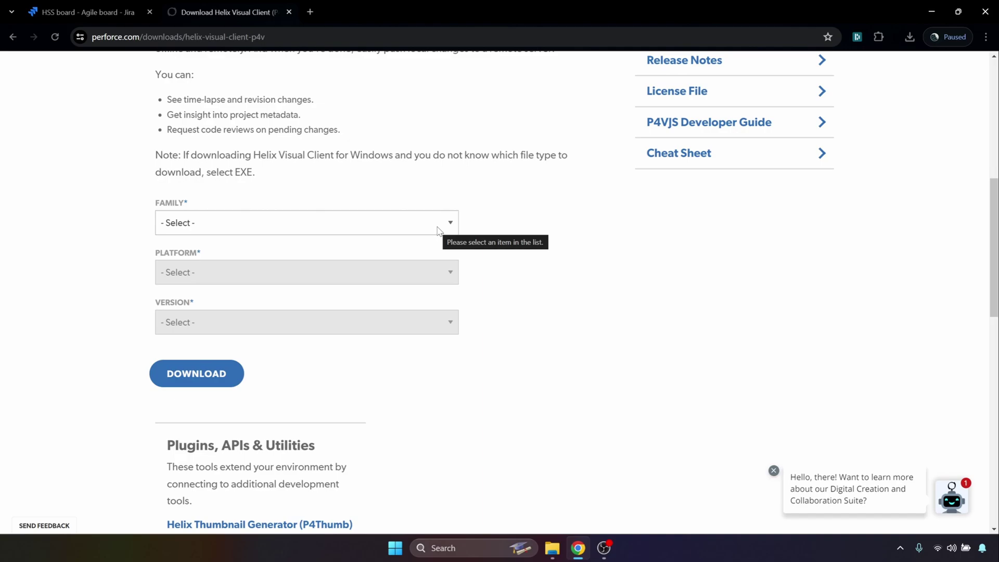
{"action": "left_click", "coordinate": [437, 230]}
{"action": "left_click", "coordinate": [406, 265]}
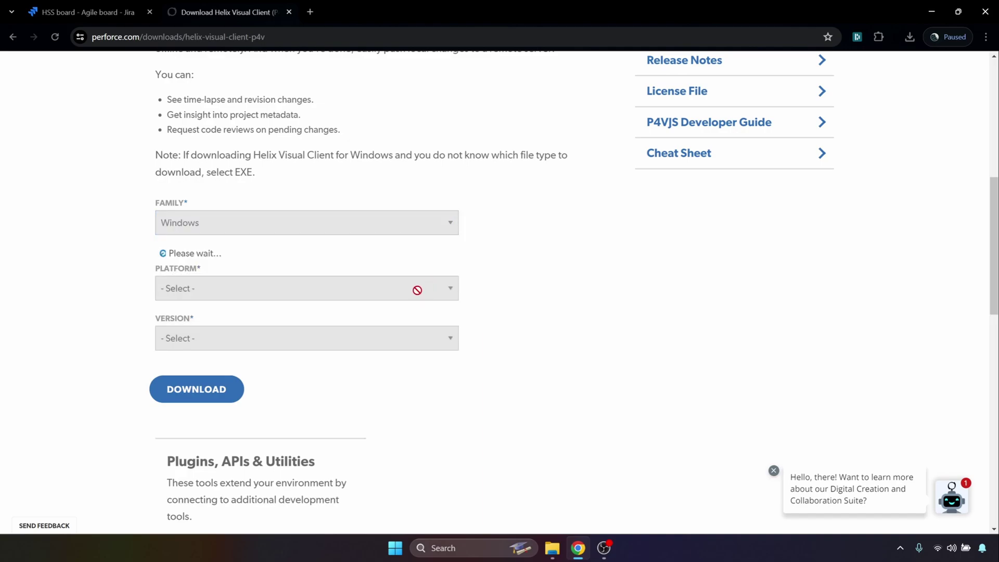
{"action": "left_click", "coordinate": [405, 330]}
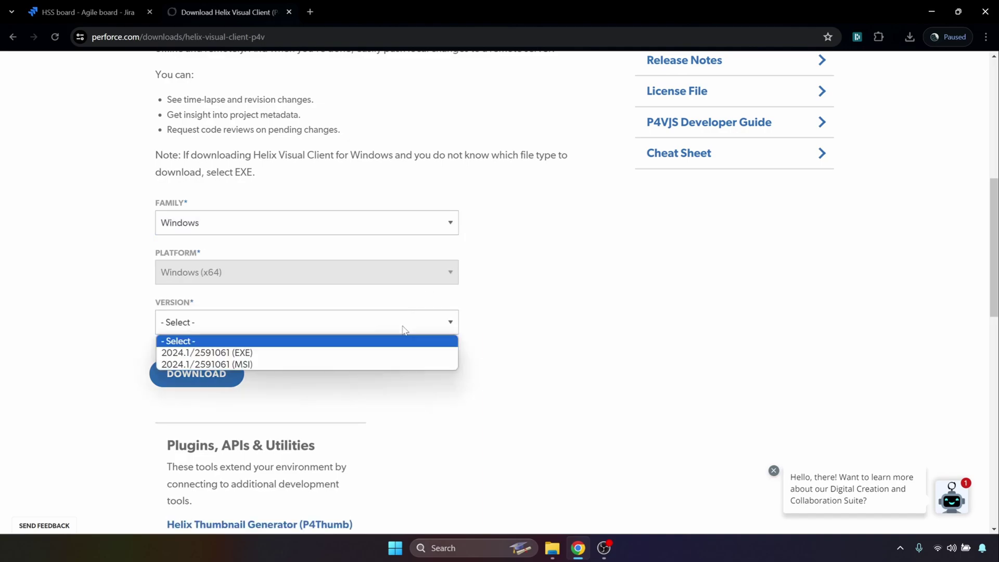
{"action": "left_click", "coordinate": [394, 353]}
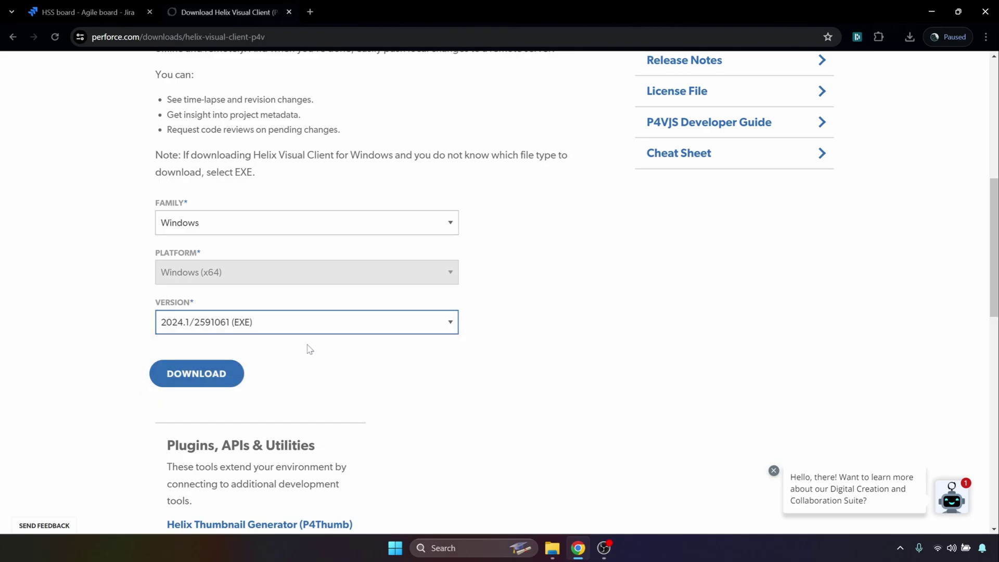
{"action": "left_click", "coordinate": [209, 380]}
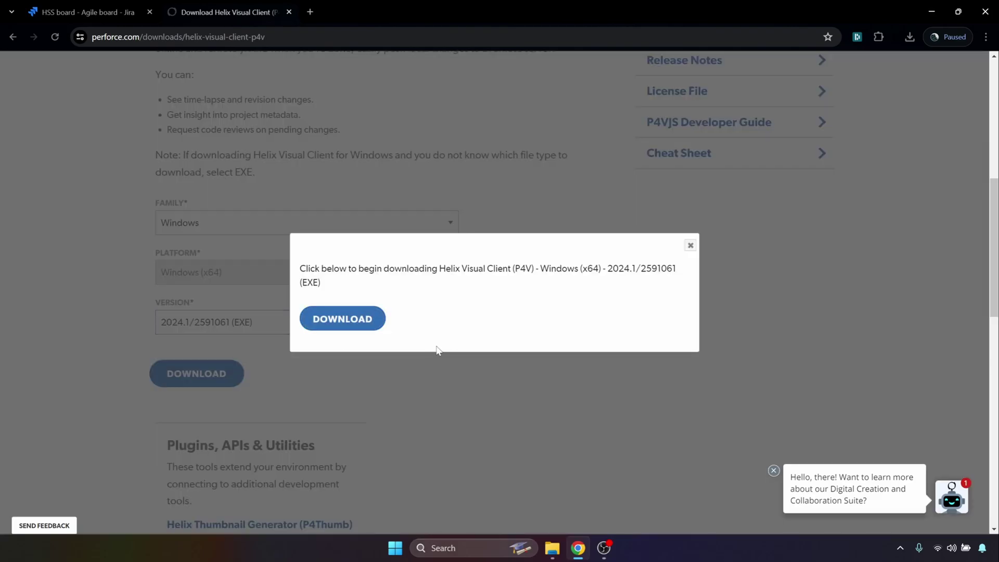
{"action": "left_click", "coordinate": [354, 323]}
{"action": "left_click", "coordinate": [690, 246]}
- Run p4vinst64.exe and install P4V, P4ADMIN, P4MERGE and P4 with the default settings
{"action": "left_click", "coordinate": [909, 37]}
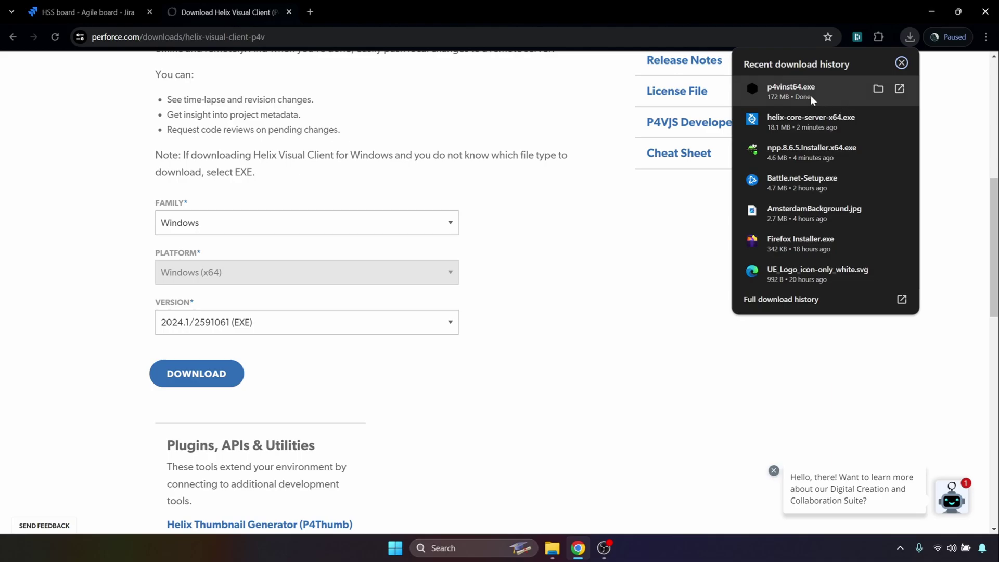
{"action": "left_click", "coordinate": [795, 216]}
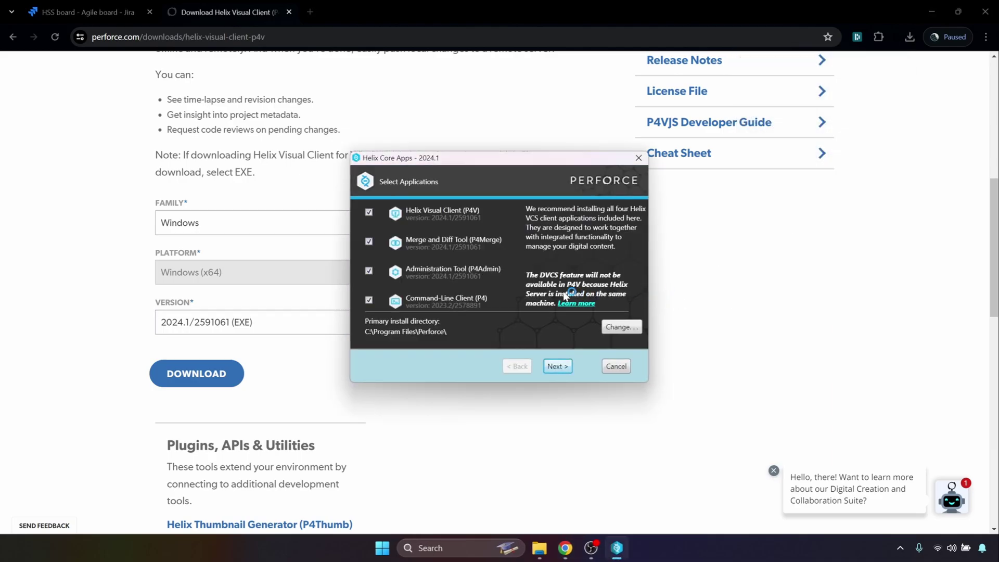
{"action": "left_click", "coordinate": [555, 366]}
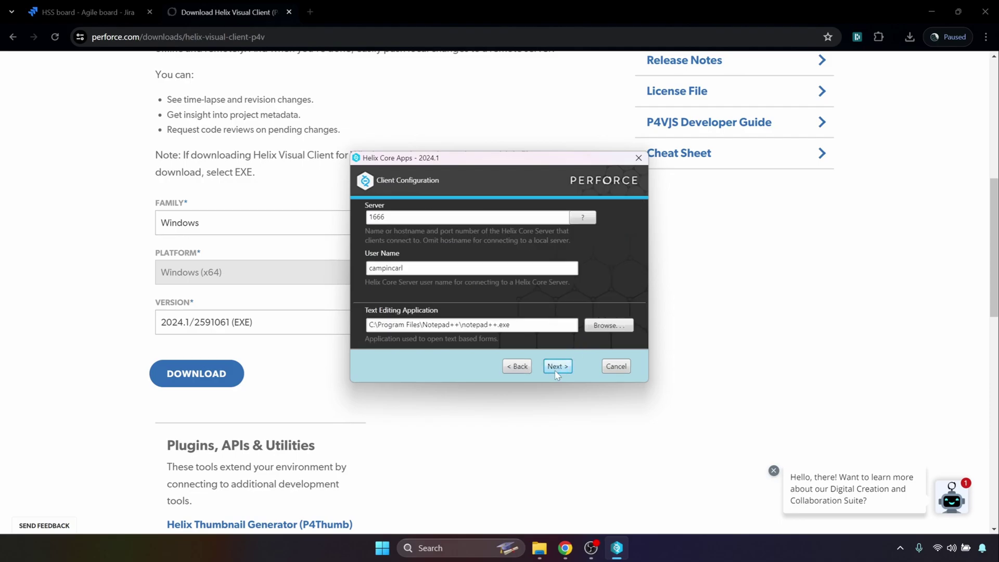
{"action": "left_click", "coordinate": [555, 366]}
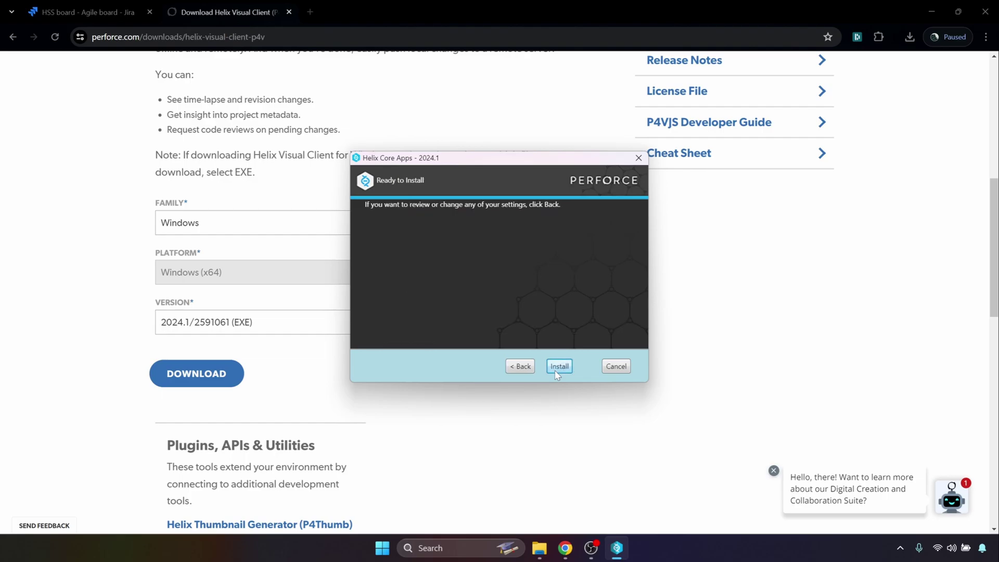
{"action": "left_click", "coordinate": [558, 367]}
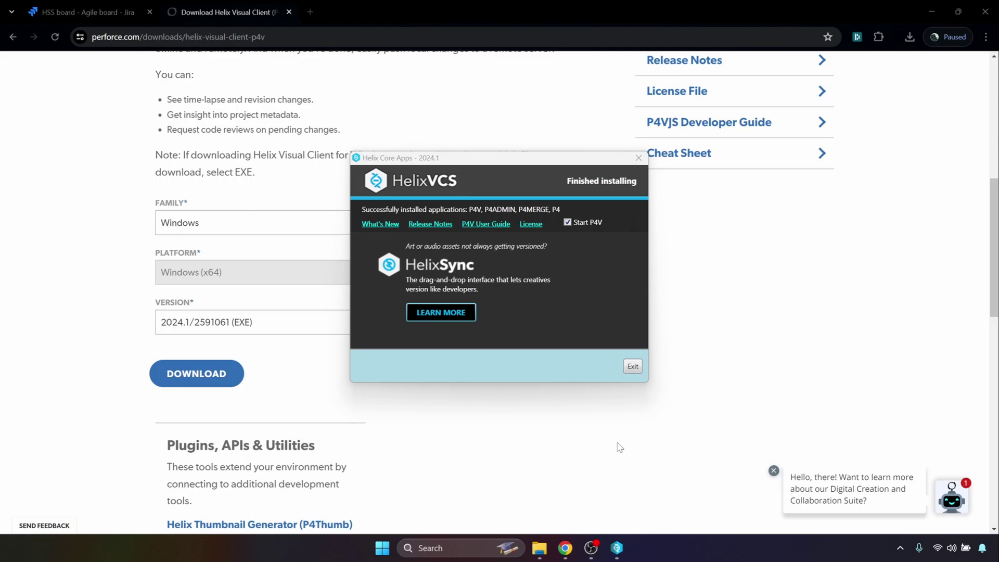
{"action": "scroll", "coordinate": [610, 446], "scroll_direction": "up", "scroll_amount": 2}
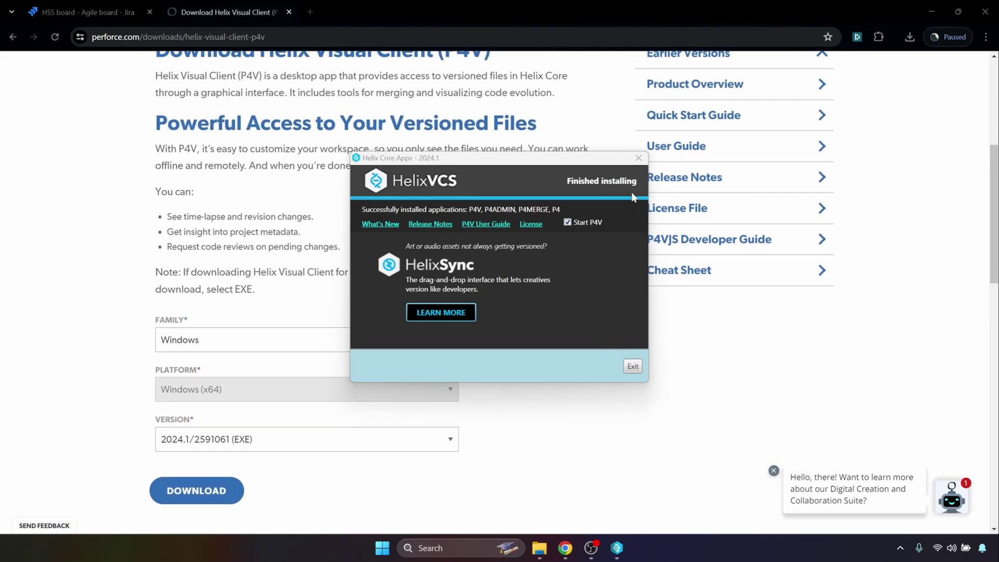
- Launch P4V from Start search and start a new user for server 1666
{"action": "left_click", "coordinate": [639, 158]}
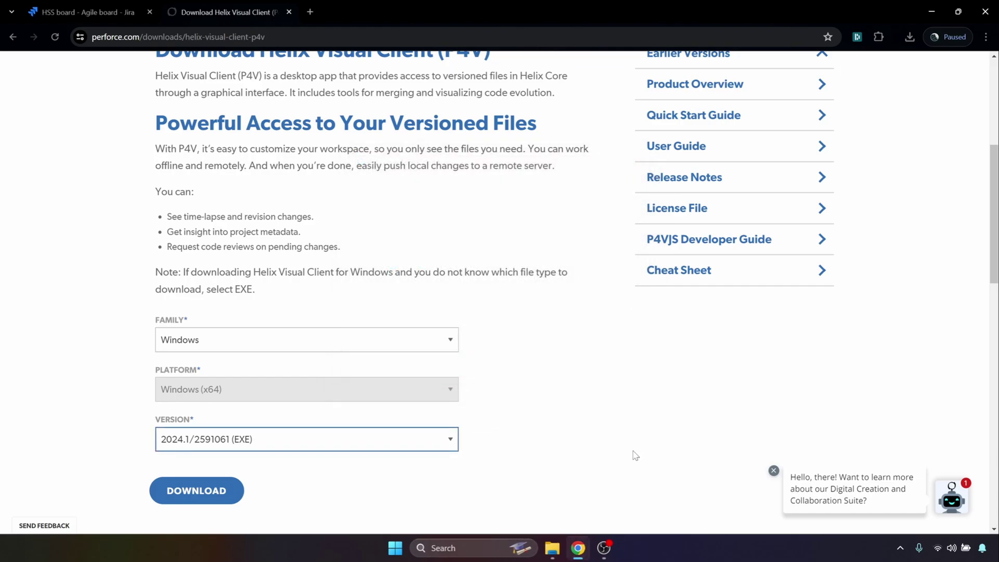
{"action": "left_click", "coordinate": [479, 546]}
{"action": "type", "text": "p4v"}
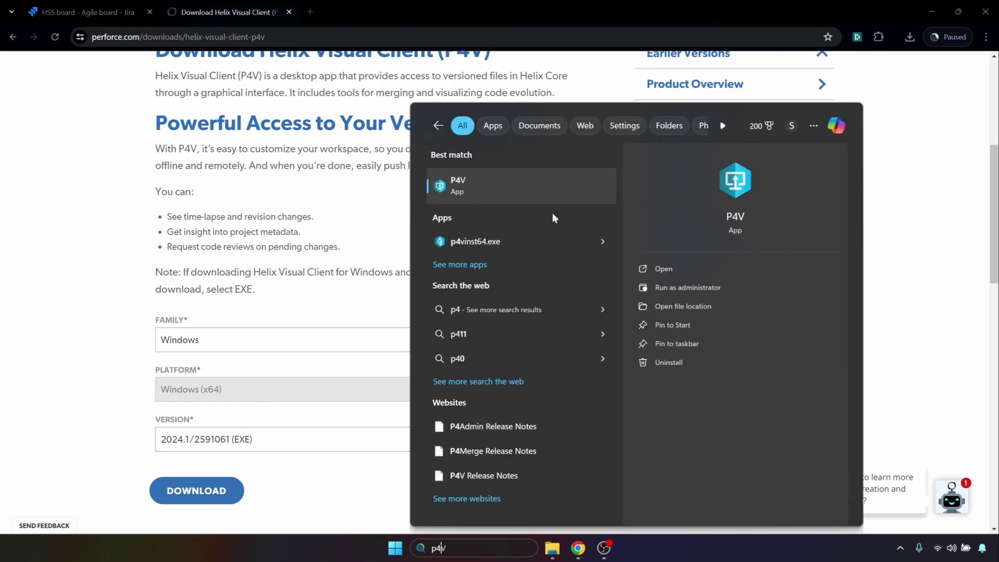
{"action": "key", "text": "Return"}
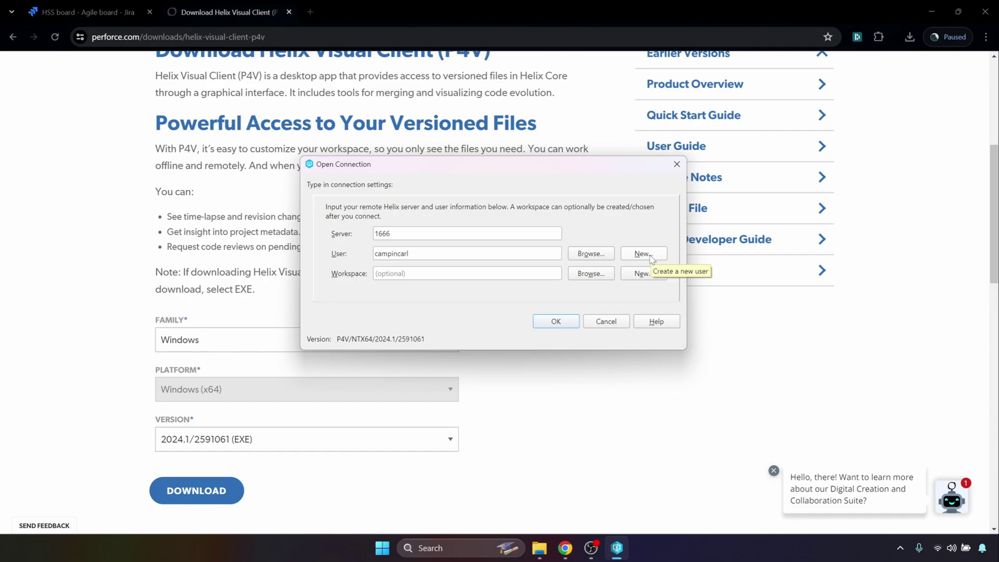
{"action": "left_click", "coordinate": [649, 257]}
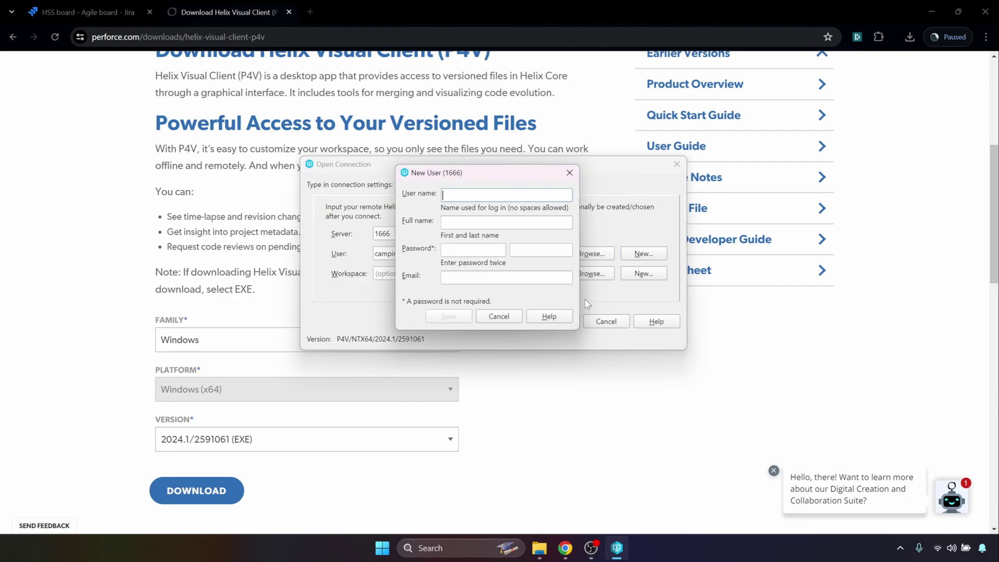
- Enter the new user's user name, full name and e-mail, leave the password blank, and save
{"action": "type", "text": "campincarl"}
{"action": "key", "text": "Tab"}
{"action": "type", "text": "Steve Rickley"}
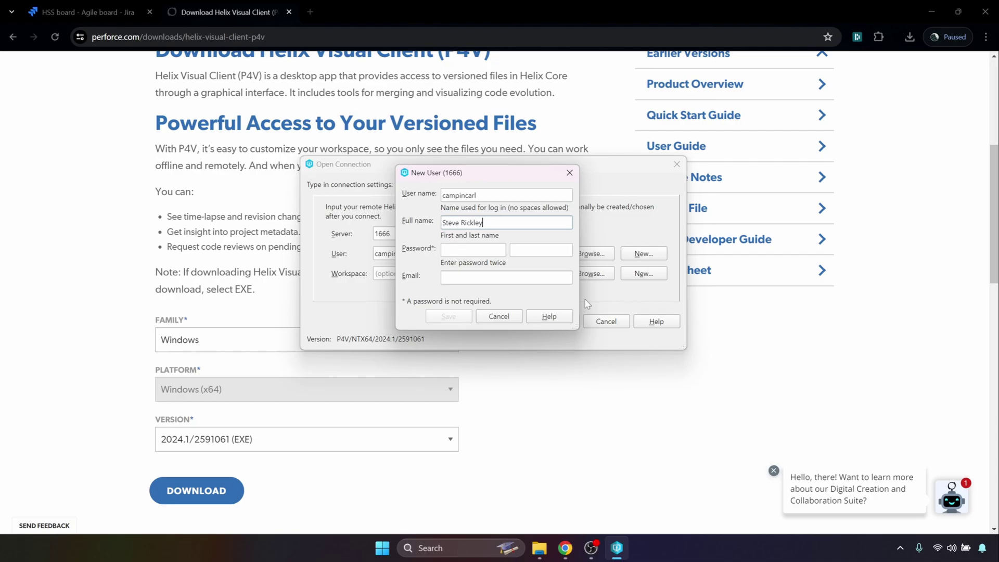
{"action": "key", "text": "Tab"}
{"action": "left_click", "coordinate": [862, 36]}
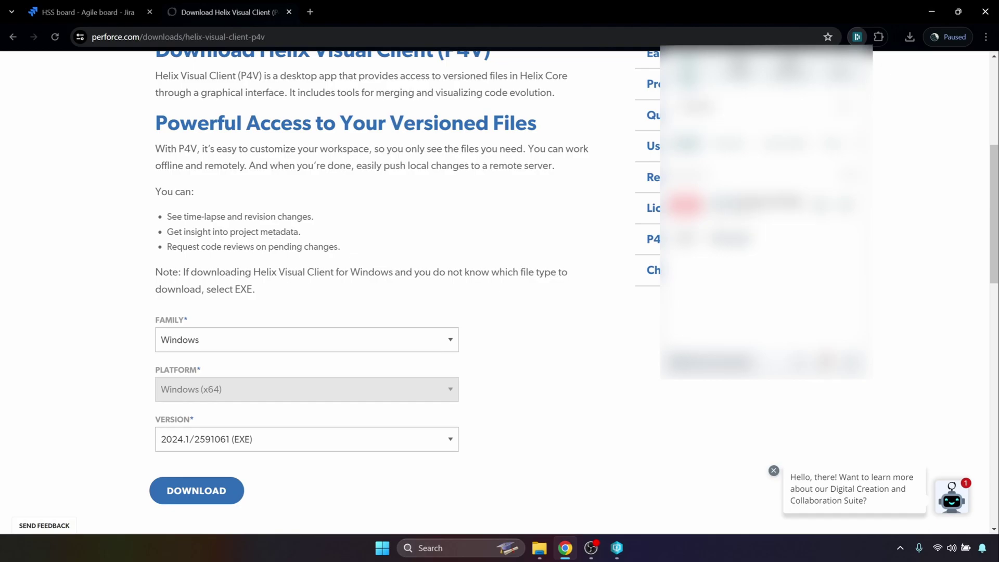
{"action": "left_click", "coordinate": [786, 149]}
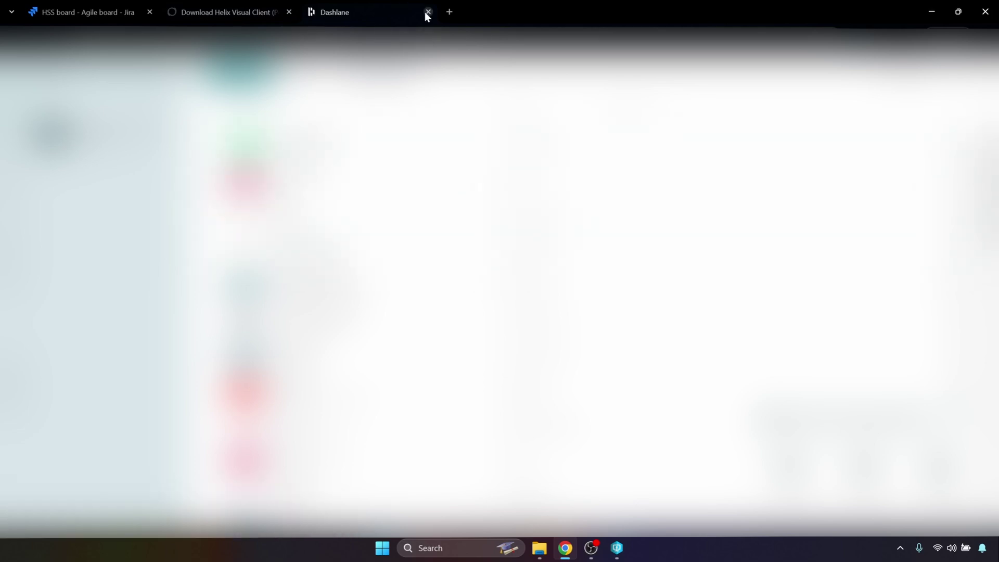
{"action": "left_click", "coordinate": [427, 12]}
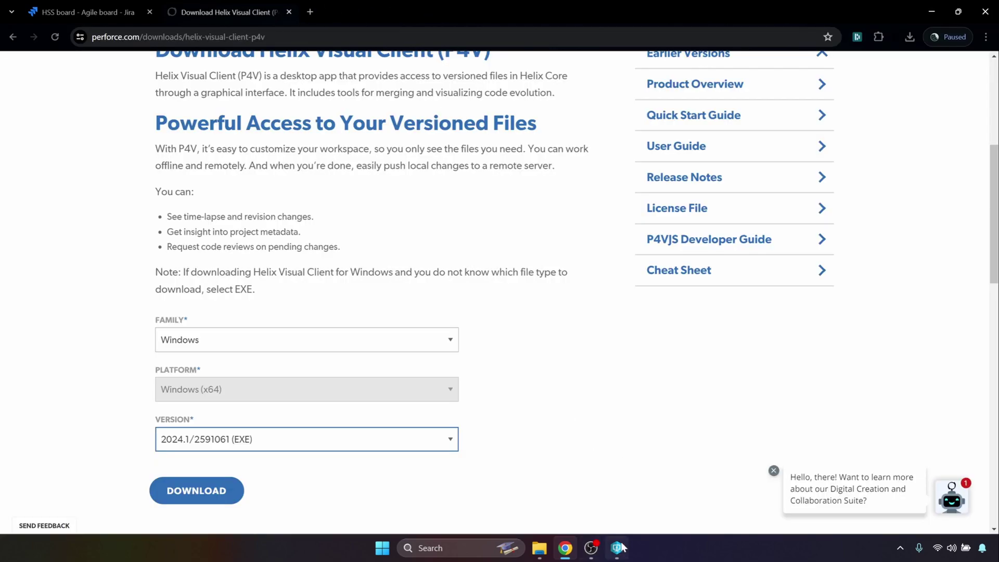
{"action": "left_click", "coordinate": [616, 547]}
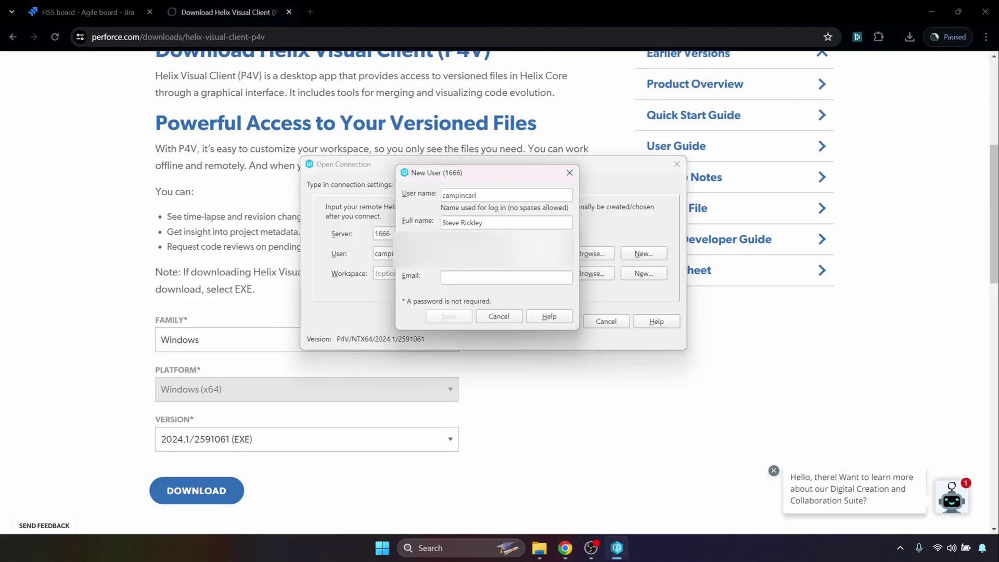
{"action": "left_click", "coordinate": [502, 279]}
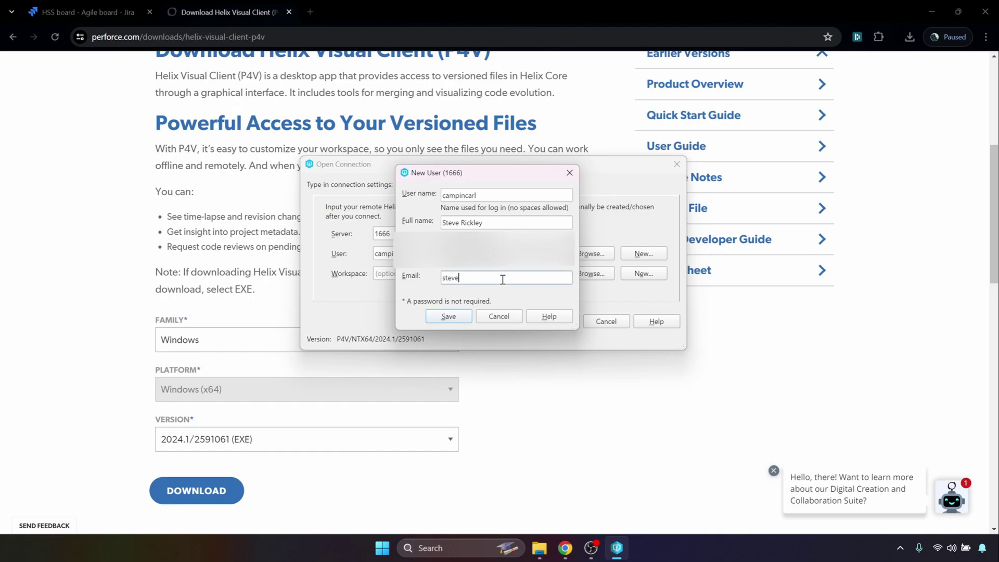
{"action": "left_click", "coordinate": [458, 319]}
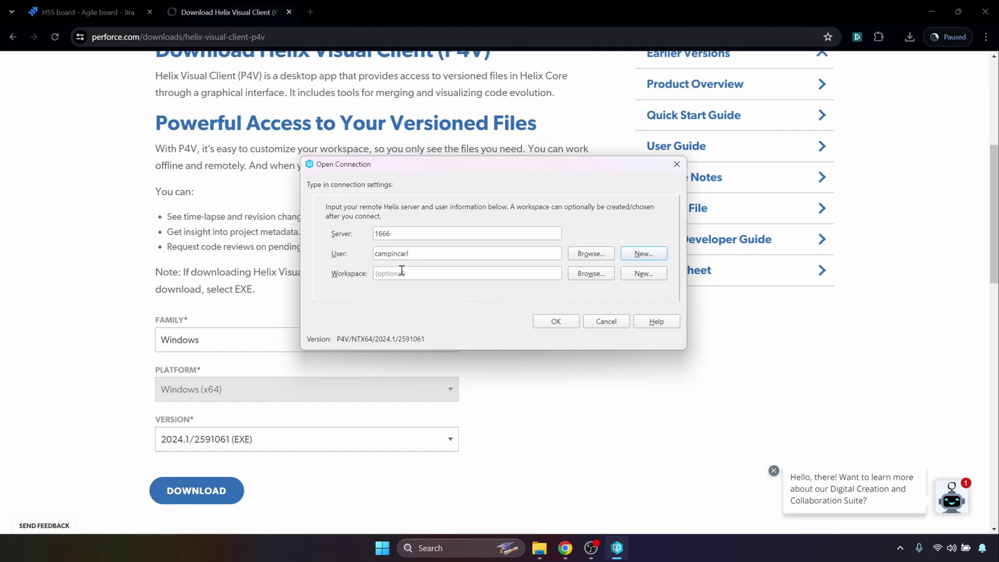
- Connect to server 1666, allow update checks, decline usage data, then close P4V
{"action": "left_click", "coordinate": [556, 322]}
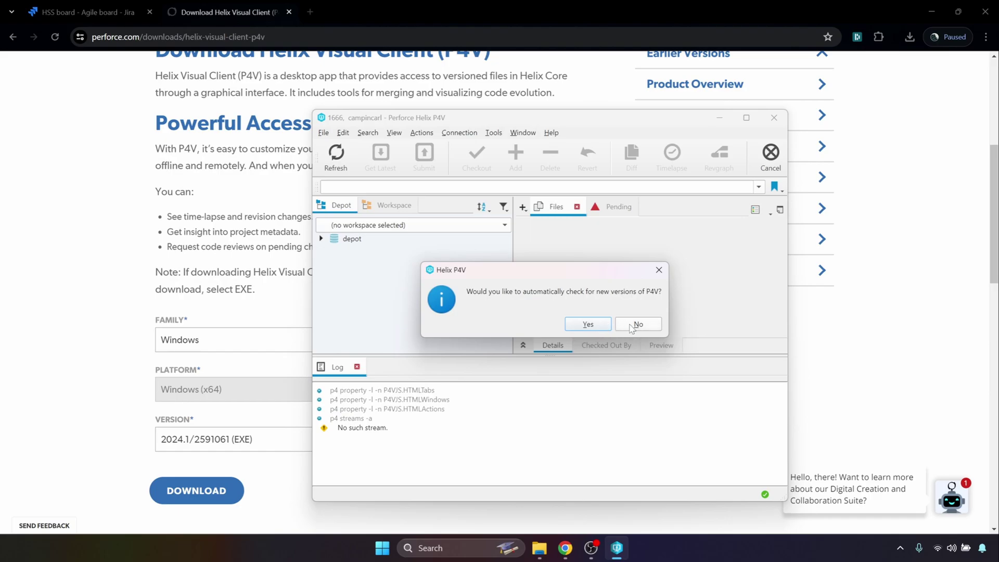
{"action": "left_click", "coordinate": [596, 326]}
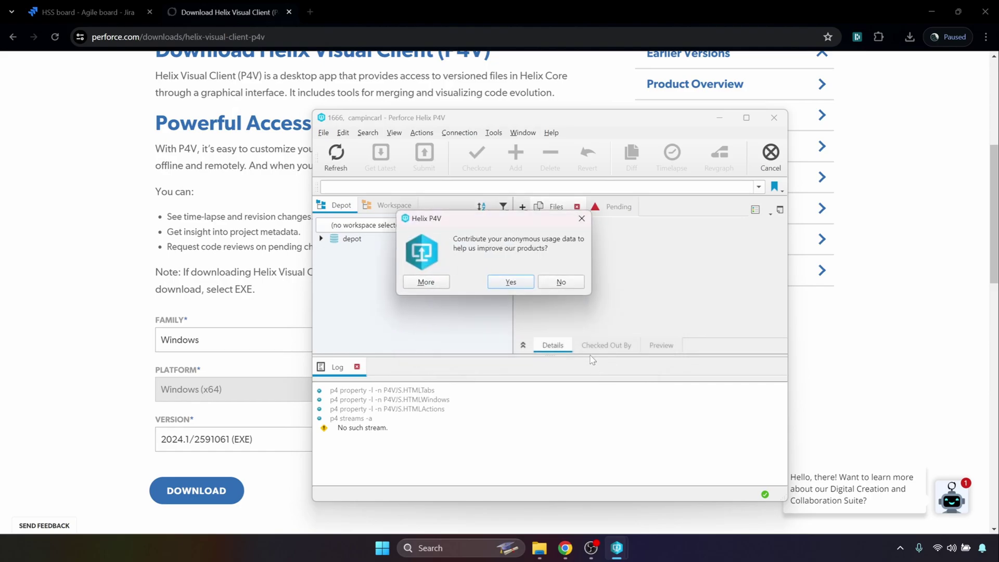
{"action": "left_click", "coordinate": [561, 284]}
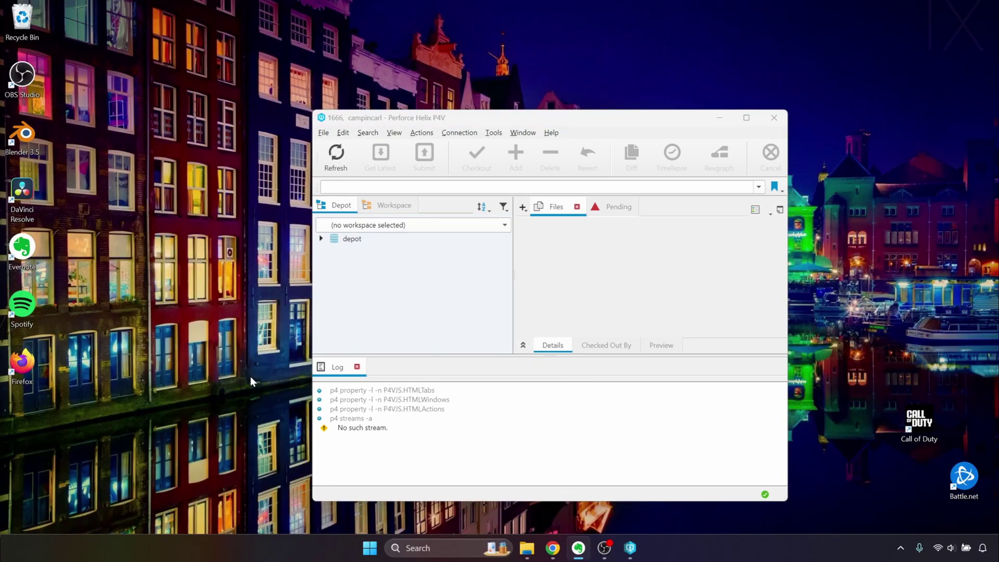
{"action": "left_click", "coordinate": [774, 118]}
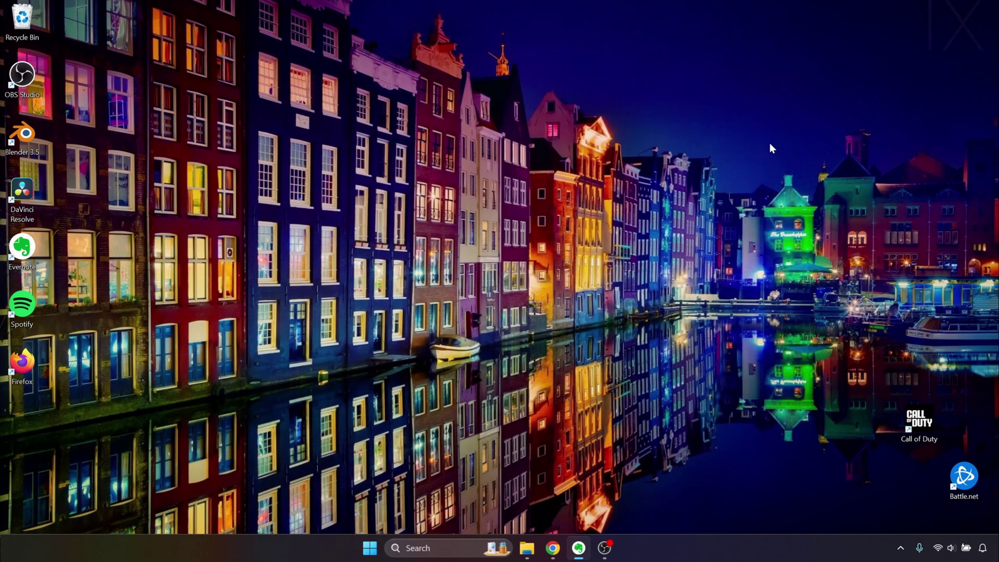
{"action": "left_click", "coordinate": [470, 545]}
- In PowerShell, set P4PORT=1666 and P4USER to the Perforce user, then run p4 typemap
{"action": "type", "text": "power"}
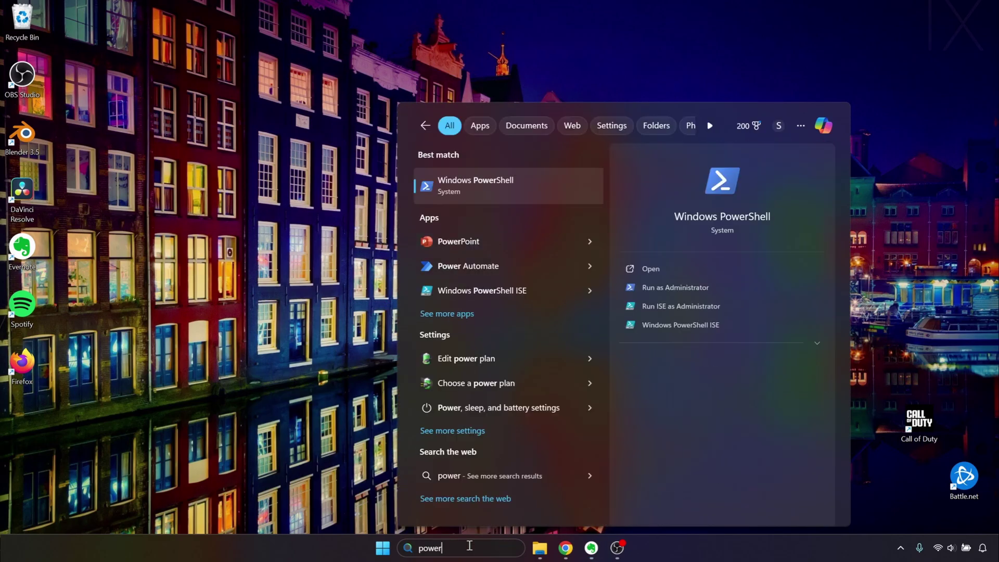
{"action": "key", "text": "Return"}
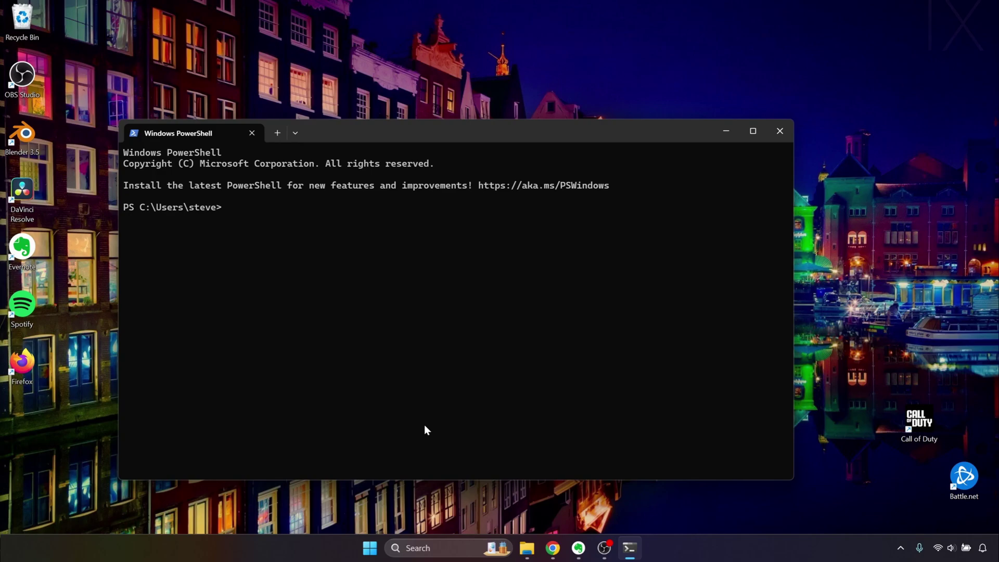
{"action": "type", "text": "set P4PORT=1666"}
{"action": "key", "text": "Return"}
{"action": "type", "text": "set P4USER=campincarl"}
{"action": "key", "text": "Return"}
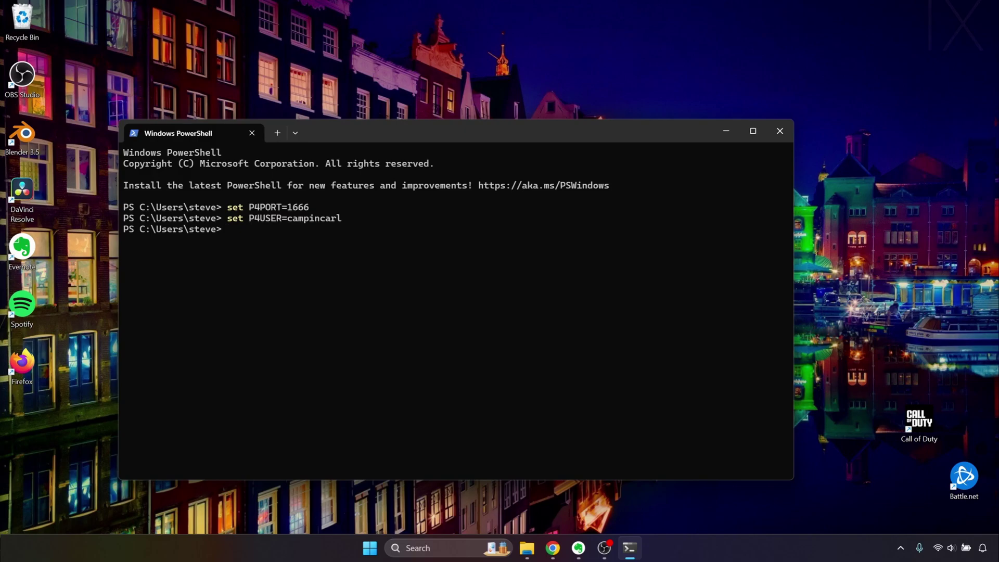
{"action": "type", "text": "p4 typemap"}
{"action": "key", "text": "Return"}
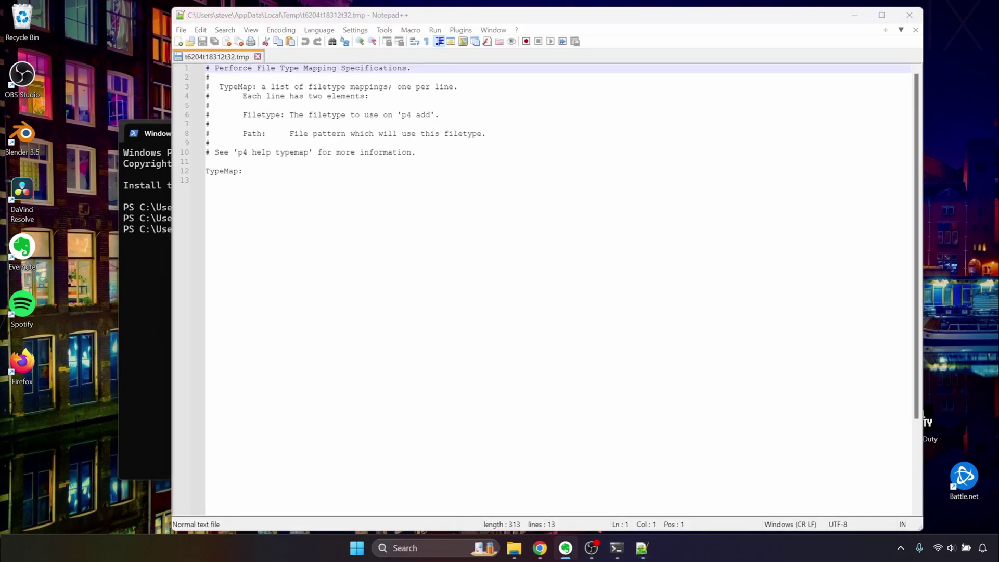
- Paste the Unreal typemap block under TypeMap: and fix the Unreal Engine lines' indentation
{"action": "left_click", "coordinate": [339, 328]}
{"action": "type", "text": "# Unreal Engine Specific Writeable Files         text+w //depot/.../*.config     text+w //depot/.../*.version     text+w //depot/.../*.modules     text+w //depot/.../*.target     text+w //depot/.../*.References     text+w //depot/.../UnrealBuildTool.cs     text+w //depot/.../UnrealBuildTool.csproj     text+w //depot/.../UnrealBuildTool.xml     text+w //depot/.../BuildGraph.Automation.csproj     text+w //depot/.../BuildGraph.Automation.xml          # Misc Binaries         binary+S1 //depot/.../*.xlx*         binary+S1 //depot/.../*.doc*         binary+S1 //depot/.../*.blend*         binary+S1 //depot/.../*.xlx*         binary+S1 //depot/.../*.psd*         binary+S1 //depot/.../*.fbx          # Unreal Binaries     binary+w //depot/Engine/Binaries/.../*.exp         binary+S10 //depot/.../*.umap     binary+S1w //depot/.../*.lib     binary+S1w //depot/.../*.dll     binary+S1w //depot/.../*.pdb     binary+S1wx //depot/.../*.exe"}
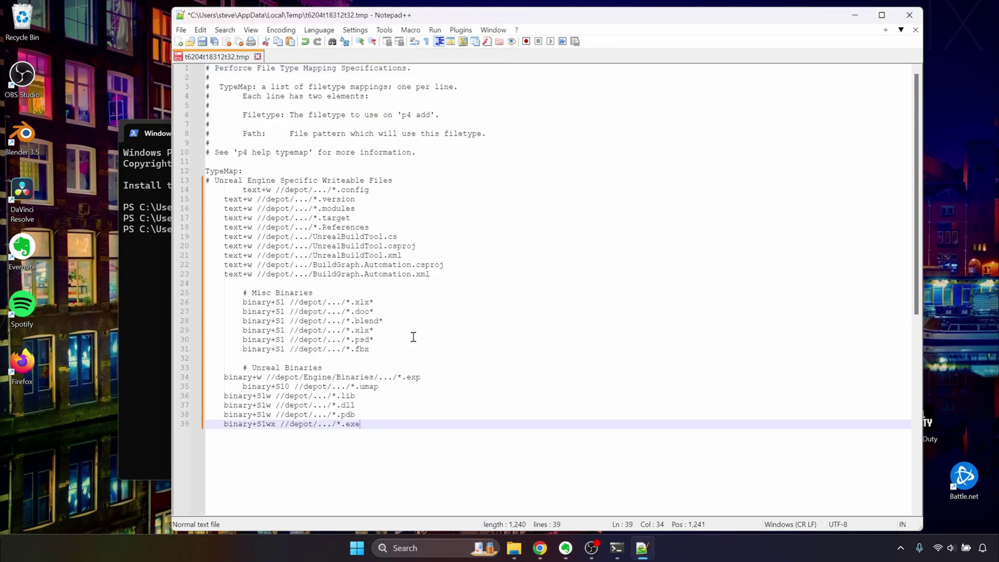
{"action": "left_click", "coordinate": [207, 181]}
{"action": "key", "text": "Tab"}
{"action": "left_click", "coordinate": [281, 173]}
{"action": "key", "text": "Return"}
{"action": "left_click", "coordinate": [245, 203]}
{"action": "key", "text": "BackSpace"}
{"action": "key", "text": "BackSpace"}
{"action": "key", "text": "BackSpace"}
{"action": "key", "text": "BackSpace"}
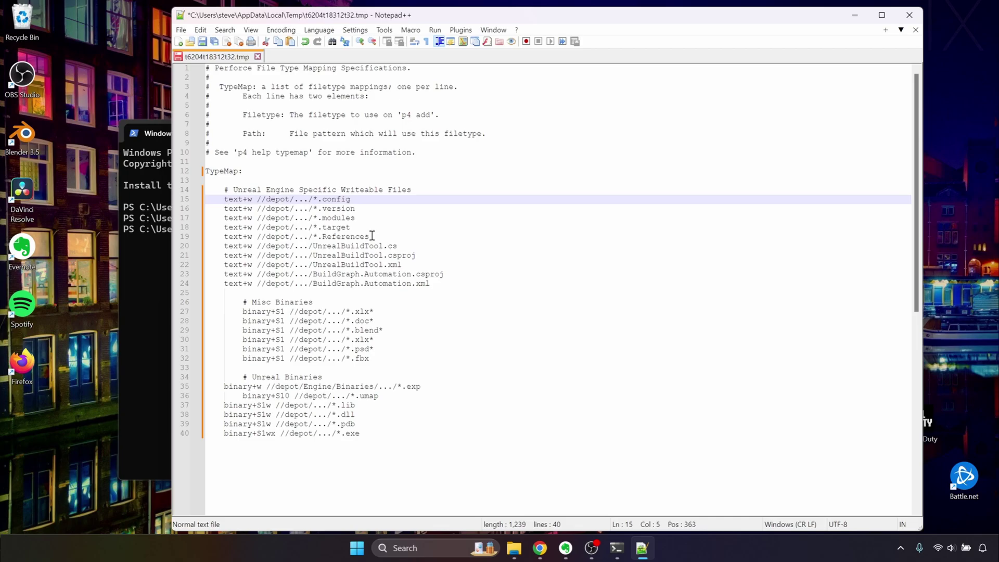
- Align the Misc Binaries and Unreal Binaries blocks with the others and save the typemap
{"action": "left_click_drag", "start_coordinate": [385, 359], "coordinate": [246, 303]}
{"action": "key", "text": "shift+Tab"}
{"action": "left_click", "coordinate": [355, 422]}
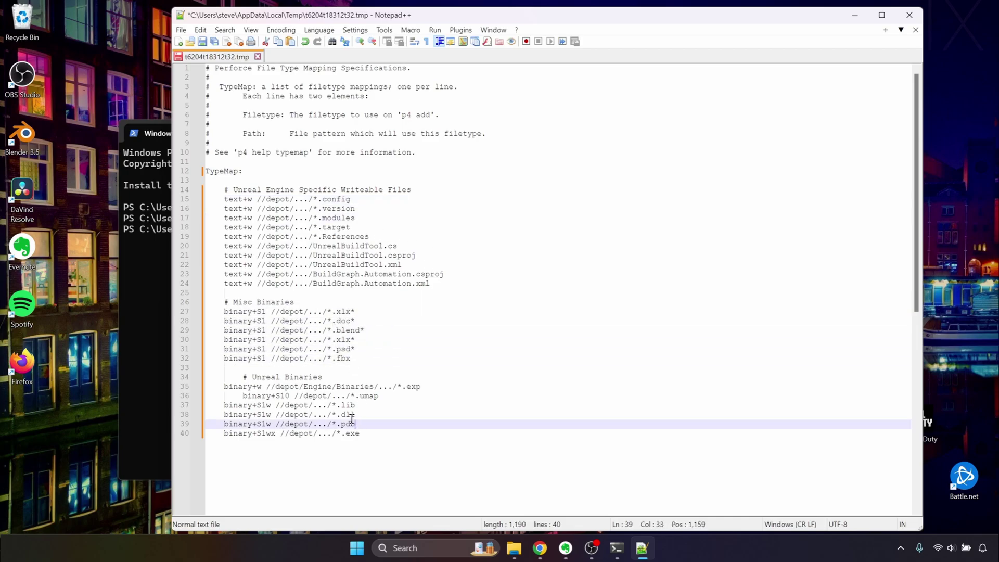
{"action": "left_click", "coordinate": [244, 379]}
{"action": "key", "text": "BackSpace"}
{"action": "key", "text": "BackSpace"}
{"action": "key", "text": "BackSpace"}
{"action": "key", "text": "BackSpace"}
{"action": "key", "text": "Down"}
{"action": "key", "text": "Down"}
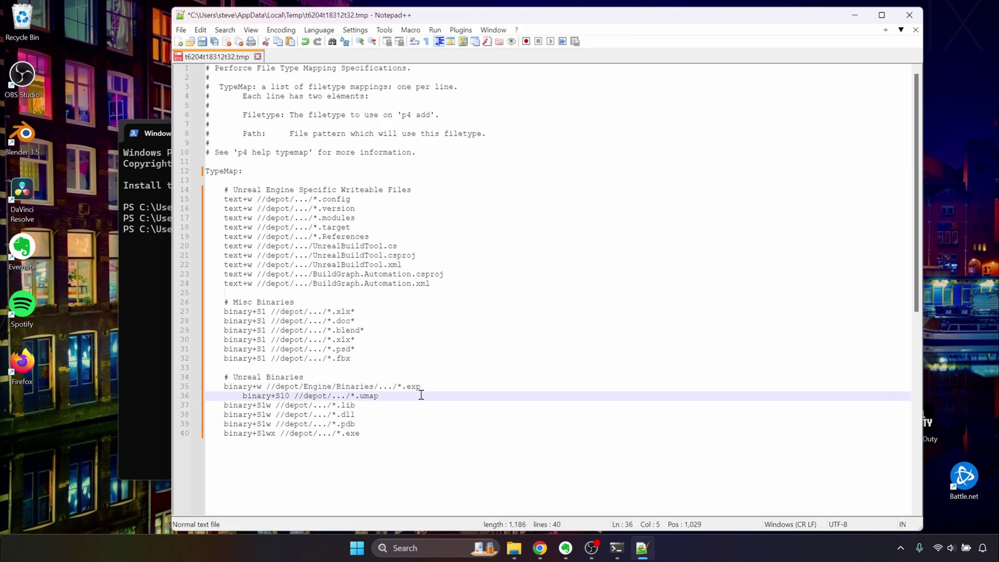
{"action": "key", "text": "Delete"}
{"action": "key", "text": "Delete"}
{"action": "key", "text": "Delete"}
{"action": "key", "text": "Delete"}
{"action": "key", "text": "ctrl+s"}
- Review the mapping blocks, close Notepad++ to submit, and check the 'Typemap saved.' confirmation
{"action": "left_click", "coordinate": [520, 430]}
{"action": "left_click", "coordinate": [491, 327]}
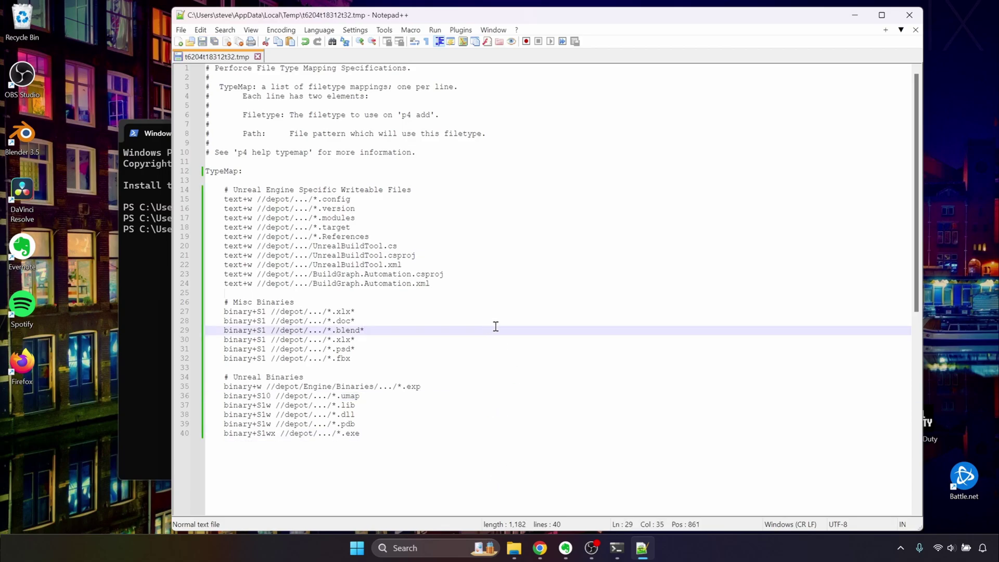
{"action": "scroll", "coordinate": [495, 326], "scroll_direction": "down", "scroll_amount": 1}
{"action": "scroll", "coordinate": [496, 327], "scroll_direction": "up", "scroll_amount": 1}
{"action": "left_click_drag", "start_coordinate": [444, 284], "coordinate": [223, 250]}
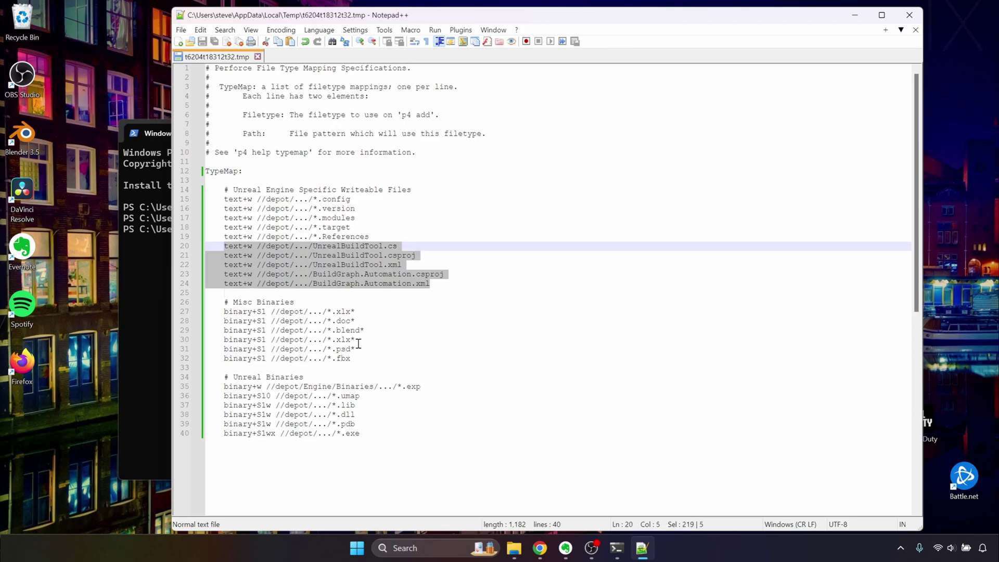
{"action": "left_click_drag", "start_coordinate": [354, 358], "coordinate": [222, 312]}
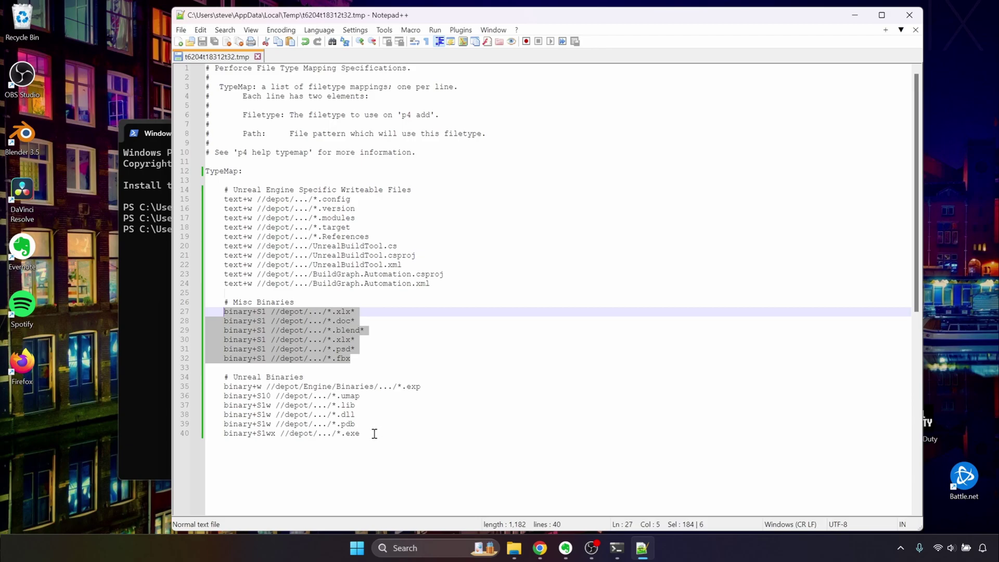
{"action": "left_click_drag", "start_coordinate": [374, 433], "coordinate": [223, 389]}
{"action": "left_click", "coordinate": [391, 350]}
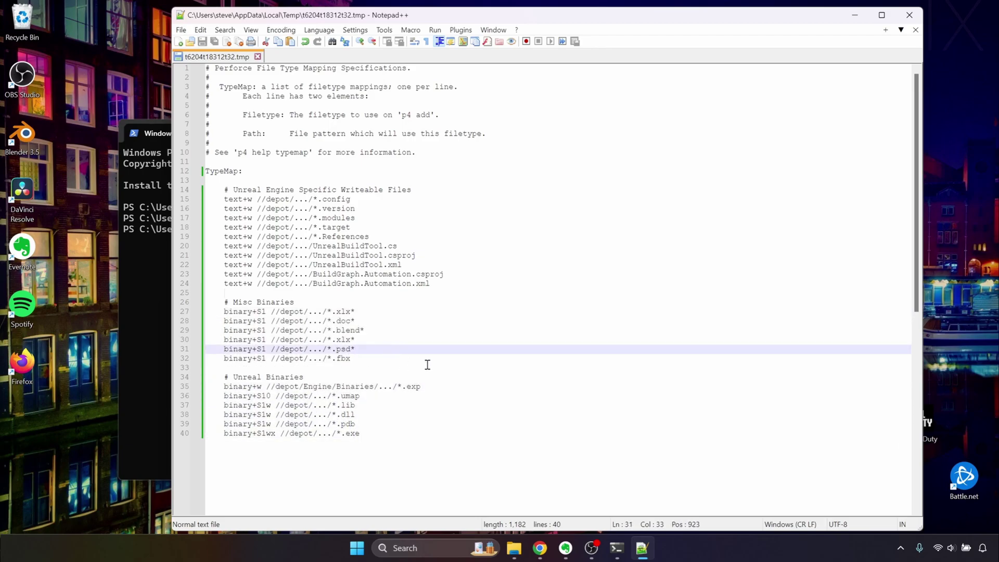
{"action": "left_click", "coordinate": [912, 22]}
{"action": "left_click_drag", "start_coordinate": [201, 238], "coordinate": [124, 240]}
- Close PowerShell and relaunch the program from Windows search with 'pwsh'
{"action": "left_click", "coordinate": [201, 280]}
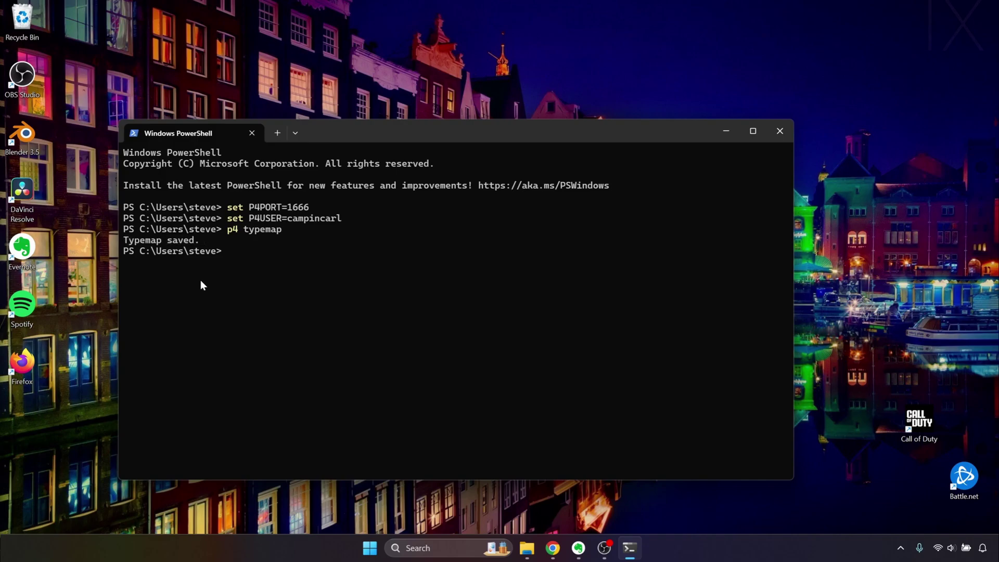
{"action": "left_click", "coordinate": [782, 130]}
{"action": "left_click", "coordinate": [440, 549]}
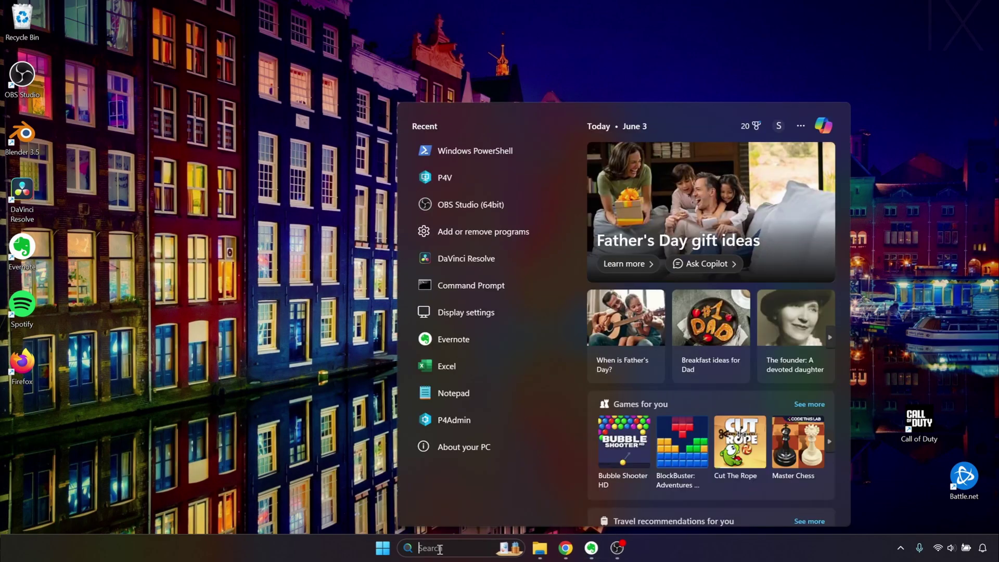
{"action": "type", "text": "pwsh"}
{"action": "key", "text": "Return"}
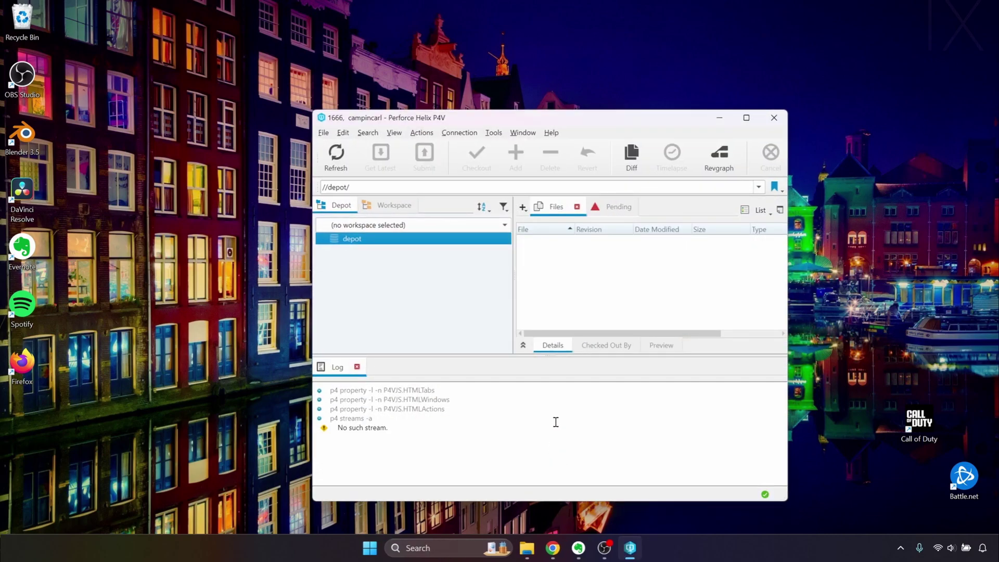
- In Server Data preferences, set max files per changelist to 100000 and changelists to fetch to 0
{"action": "left_click", "coordinate": [341, 134]}
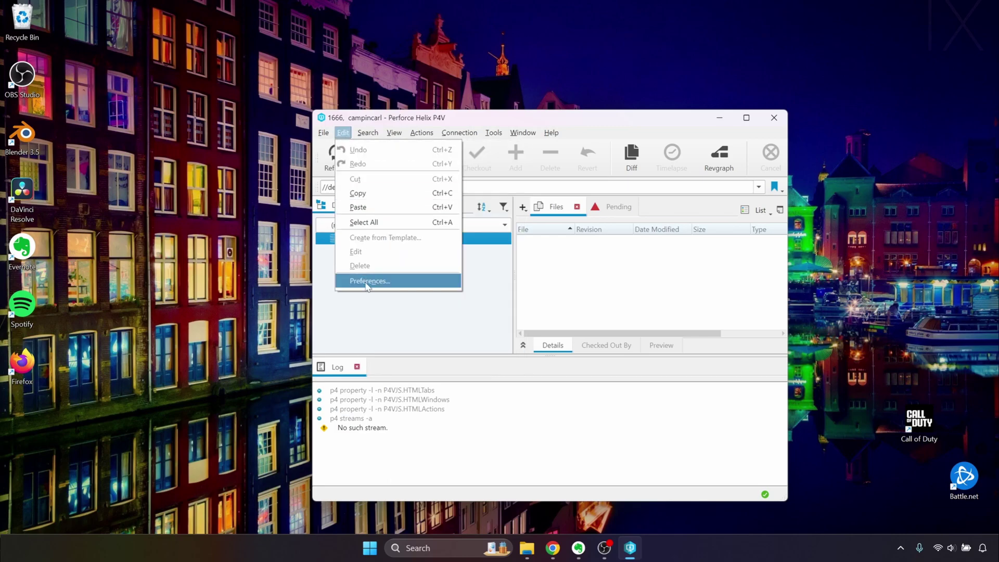
{"action": "left_click", "coordinate": [368, 281]}
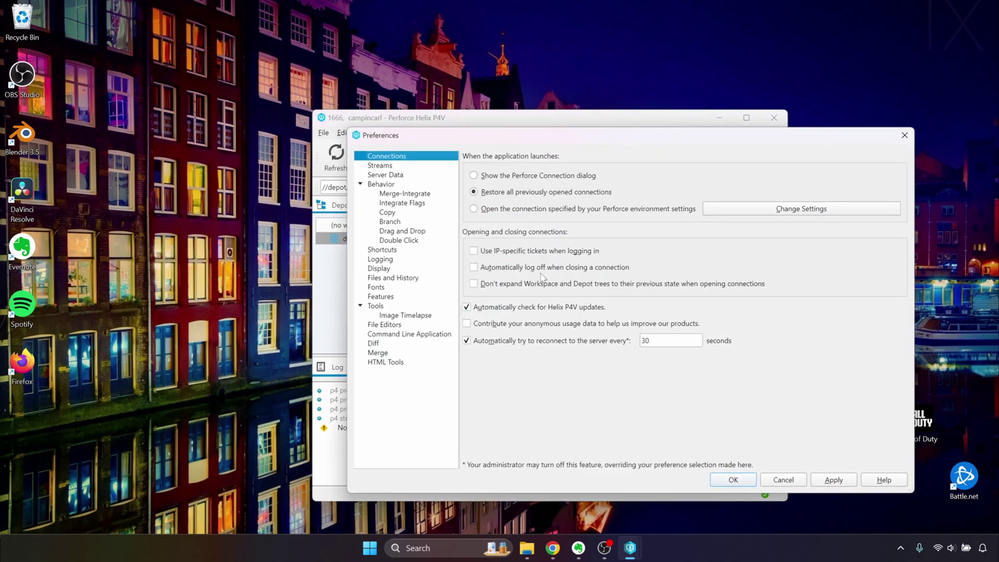
{"action": "left_click", "coordinate": [398, 176]}
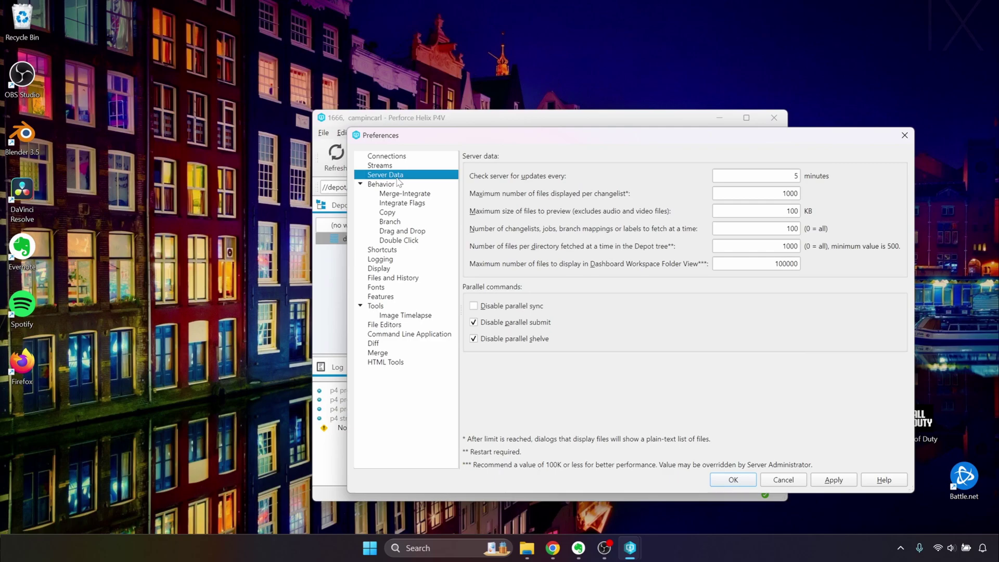
{"action": "double_click", "coordinate": [774, 194]}
{"action": "type", "text": "100"}
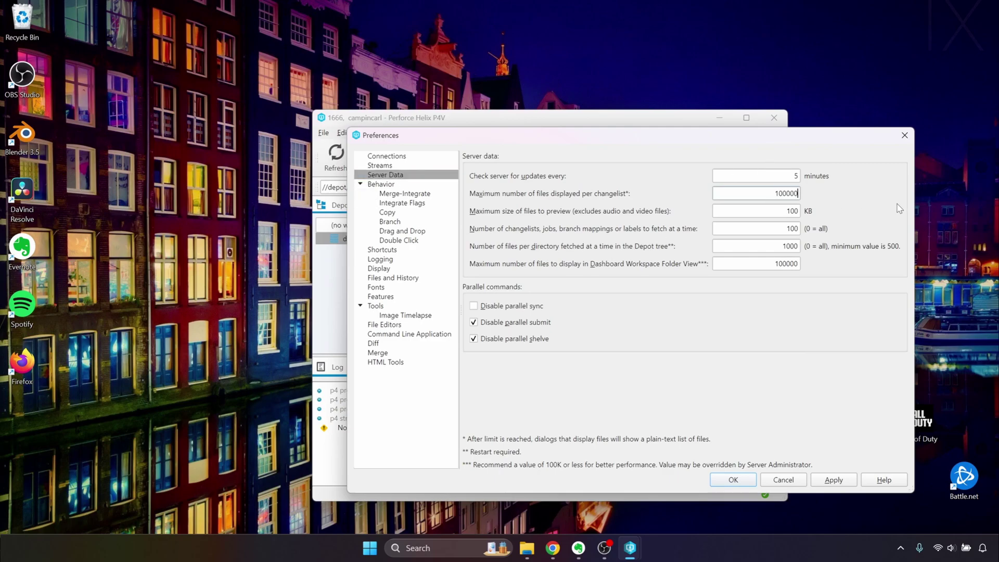
{"action": "double_click", "coordinate": [791, 229]}
{"action": "type", "text": "0"}
{"action": "double_click", "coordinate": [776, 263]}
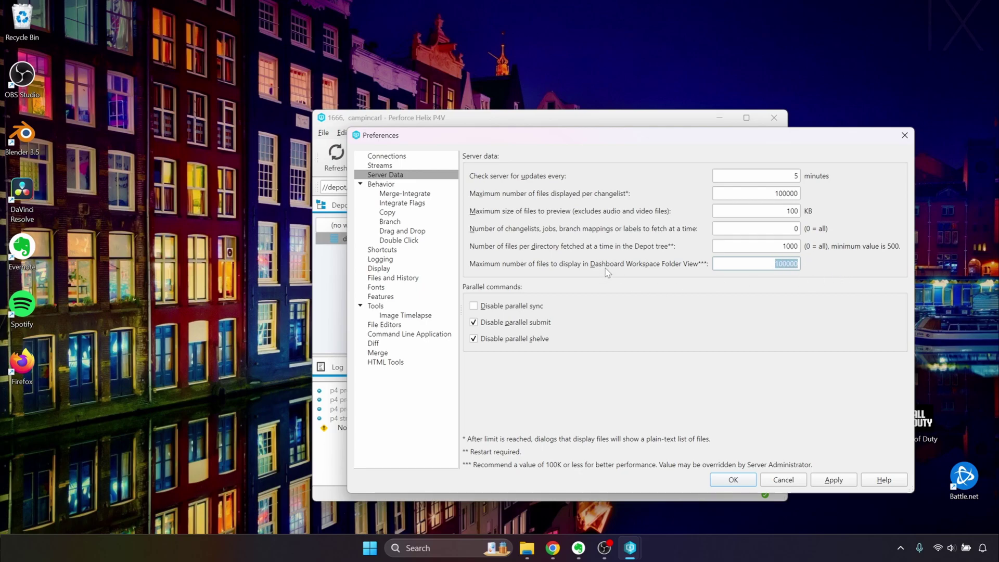
{"action": "left_click", "coordinate": [842, 479]}
{"action": "left_click", "coordinate": [726, 479]}
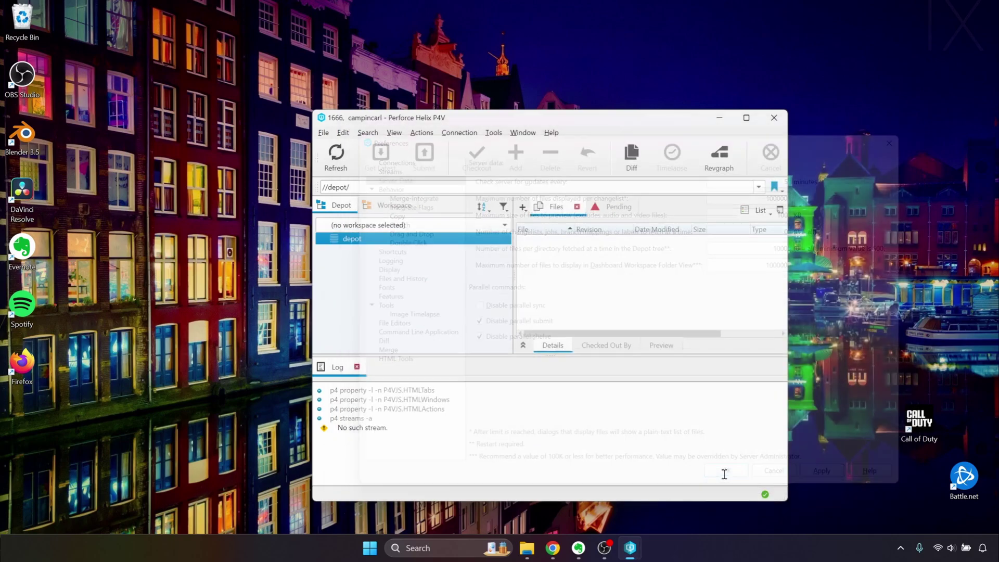
{"action": "left_click", "coordinate": [563, 282]}
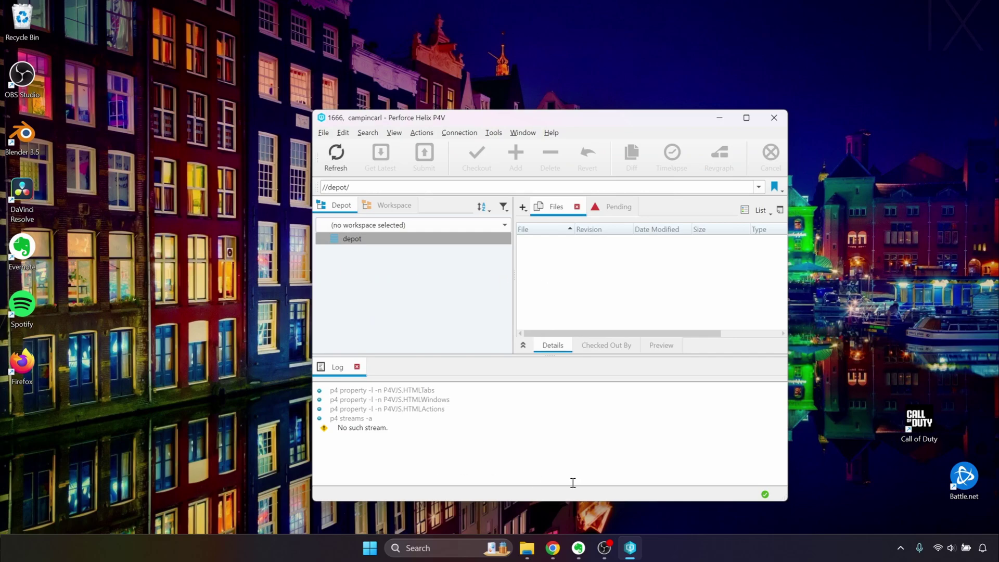
- Create a new workspace from the Workspaces list and name it campincarldev1
{"action": "left_click", "coordinate": [394, 133]}
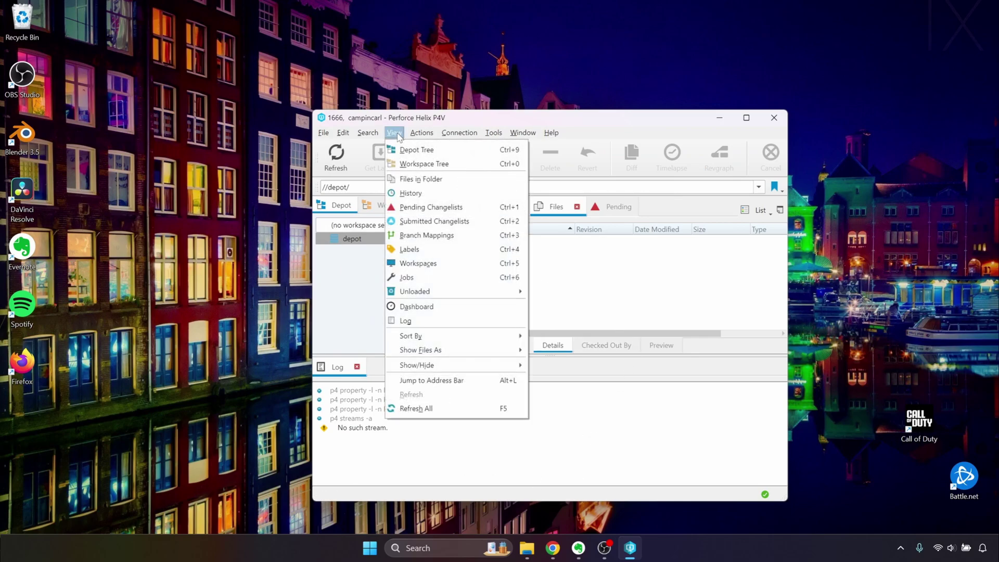
{"action": "left_click", "coordinate": [425, 264]}
{"action": "right_click", "coordinate": [566, 315]}
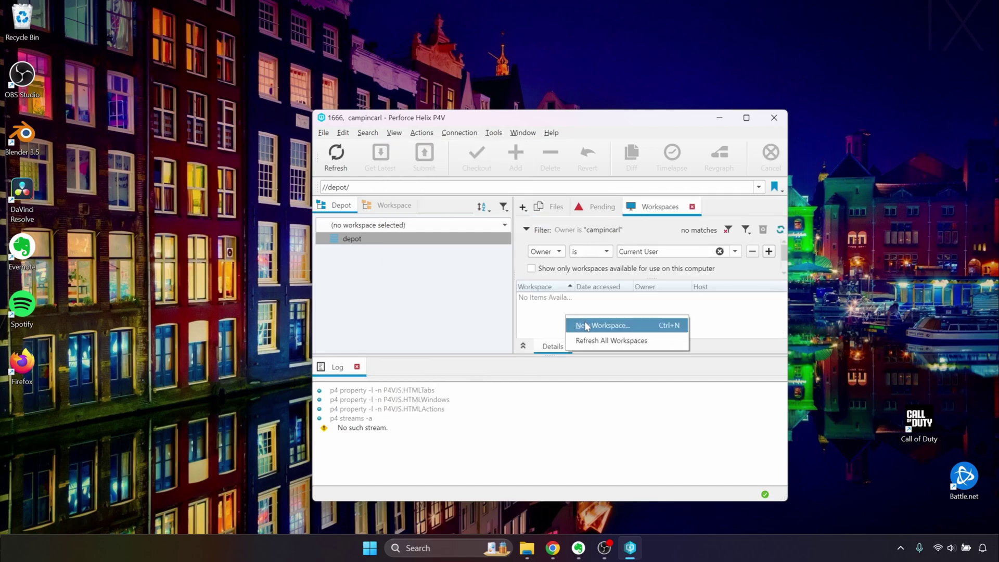
{"action": "left_click", "coordinate": [588, 328]}
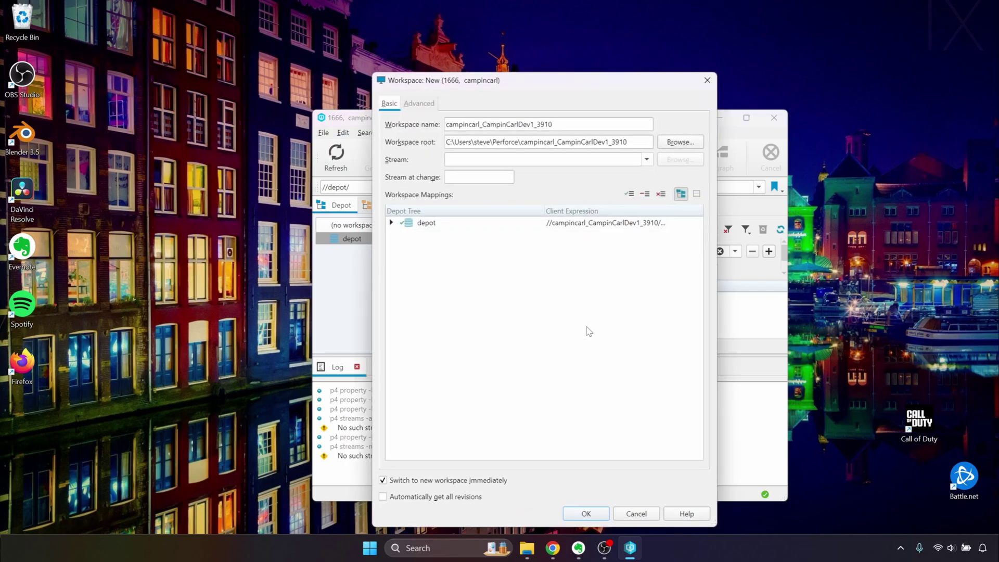
{"action": "double_click", "coordinate": [577, 127]}
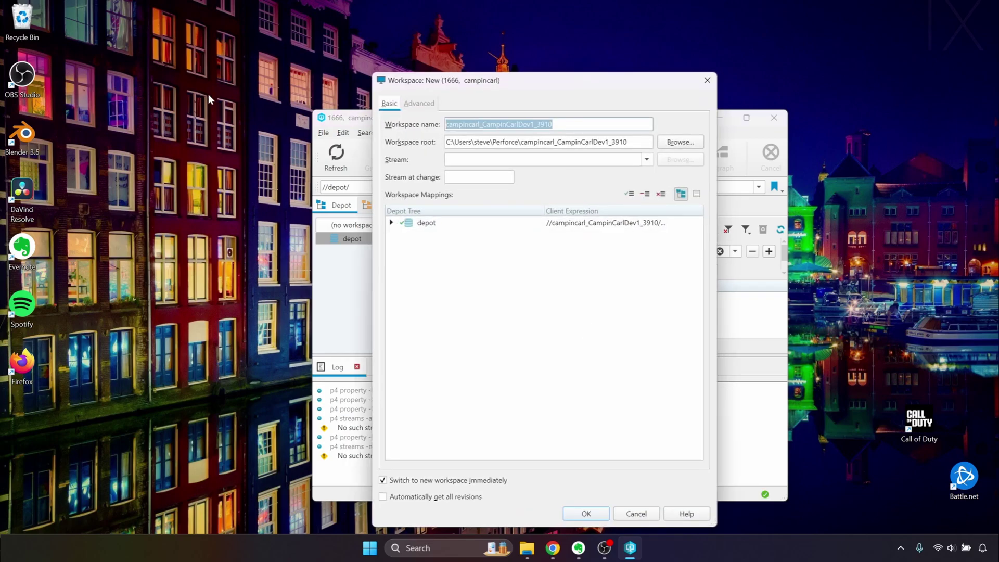
{"action": "type", "text": "campincarldev1"}
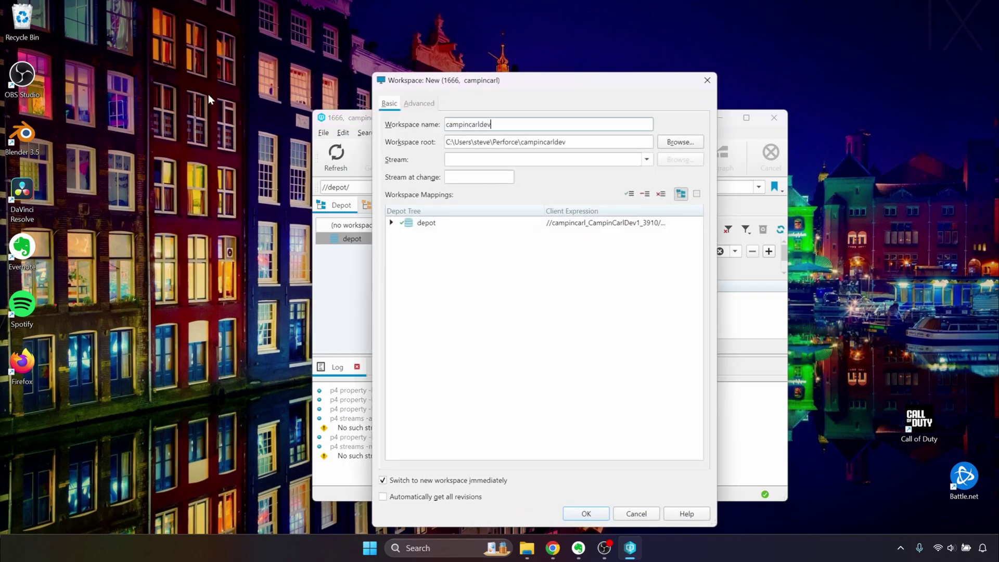
- Set the workspace root to D:\UE_5_3_2ish and show the mappings as editable text
{"action": "left_click", "coordinate": [680, 141]}
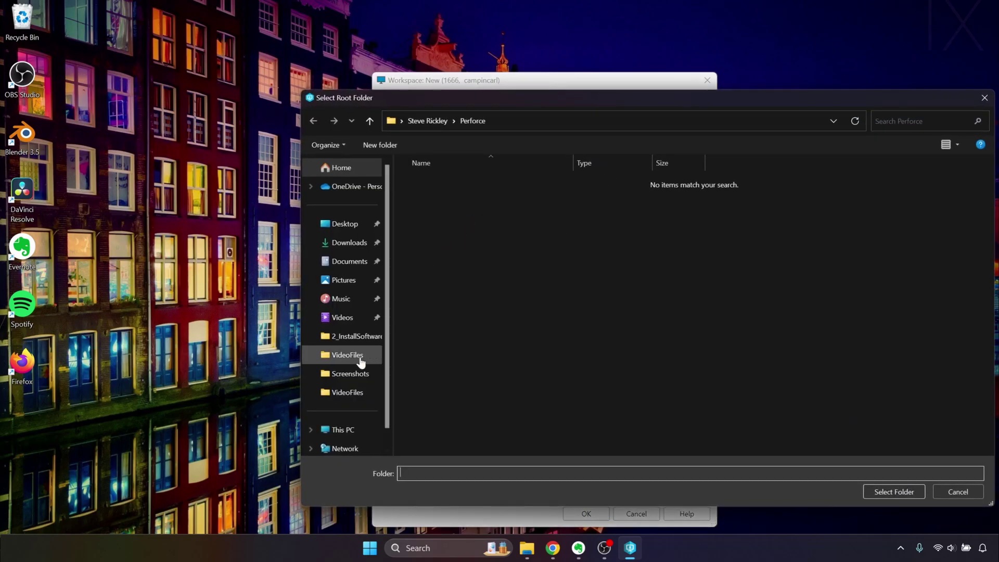
{"action": "scroll", "coordinate": [351, 385], "scroll_direction": "down", "scroll_amount": 1}
{"action": "left_click", "coordinate": [352, 407]}
{"action": "double_click", "coordinate": [604, 190]}
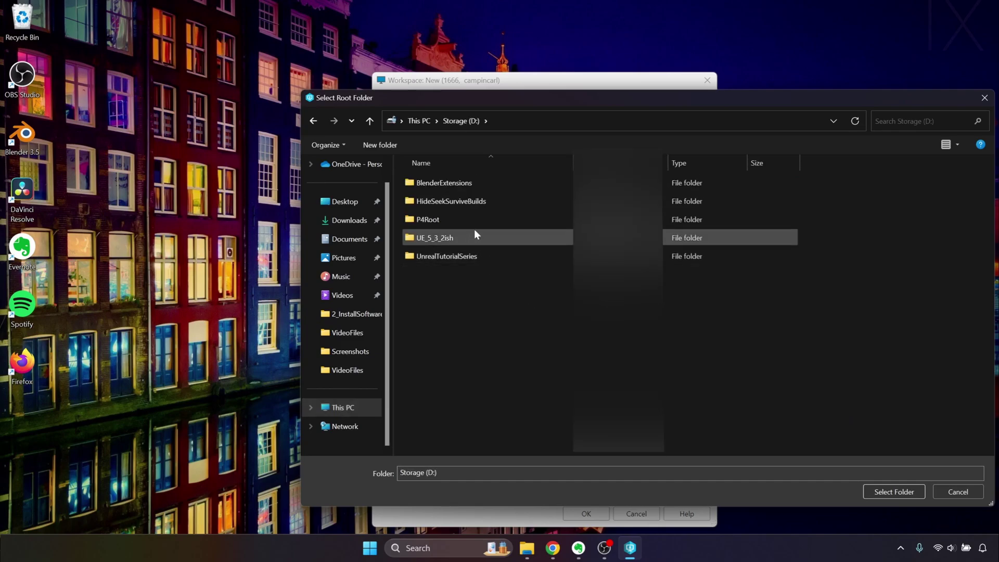
{"action": "double_click", "coordinate": [473, 241]}
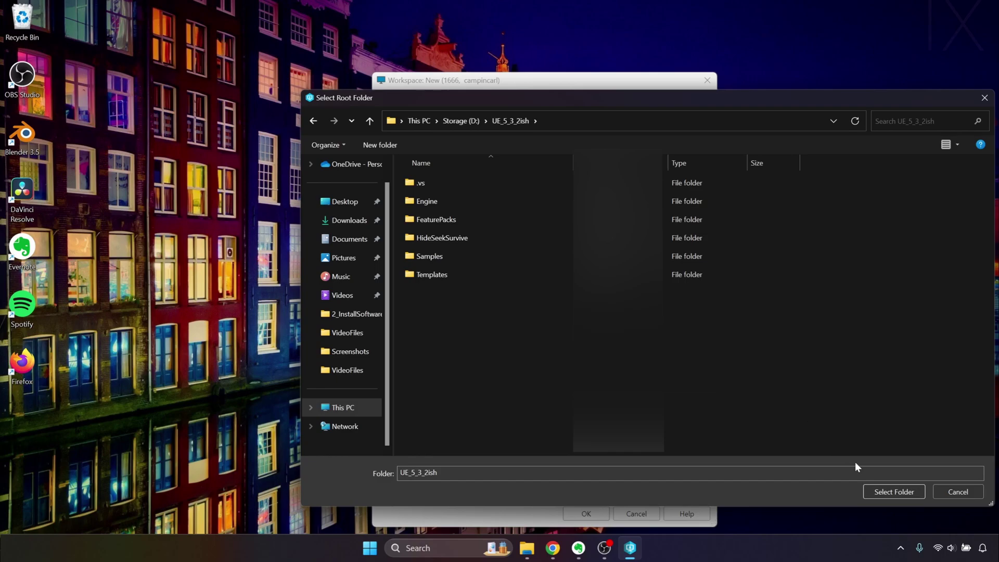
{"action": "left_click", "coordinate": [893, 492]}
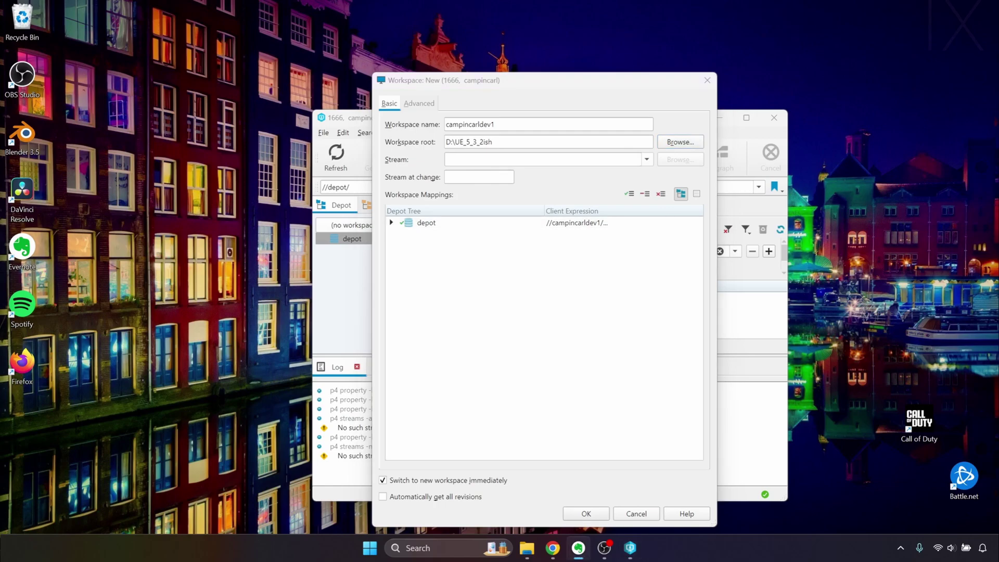
{"action": "left_click", "coordinate": [696, 194]}
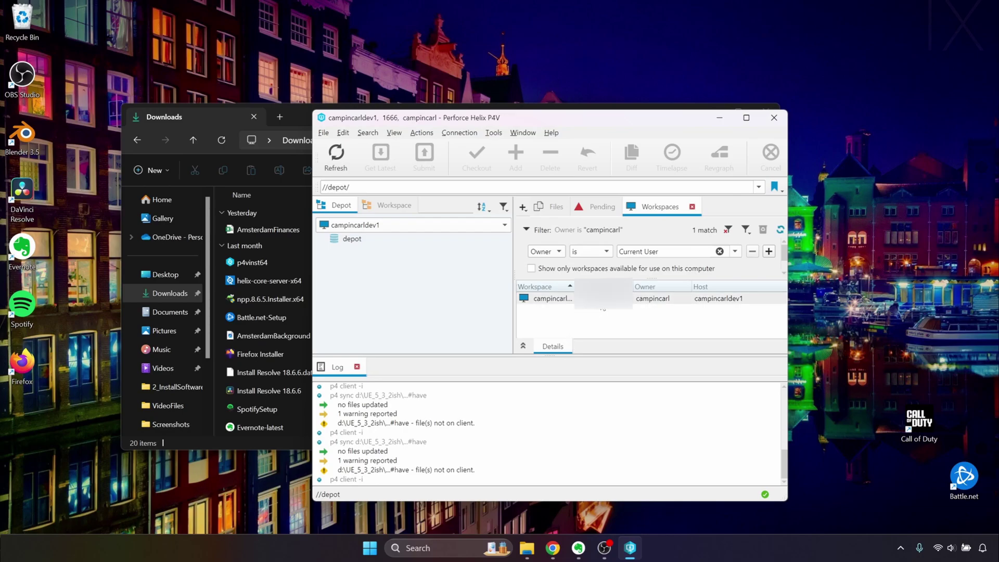
- Add exclusions for Engine *.pdb, Intermediate, obj and Saved to campincarldev1's mappings and apply
{"action": "left_click", "coordinate": [552, 298]}
{"action": "right_click", "coordinate": [601, 302]}
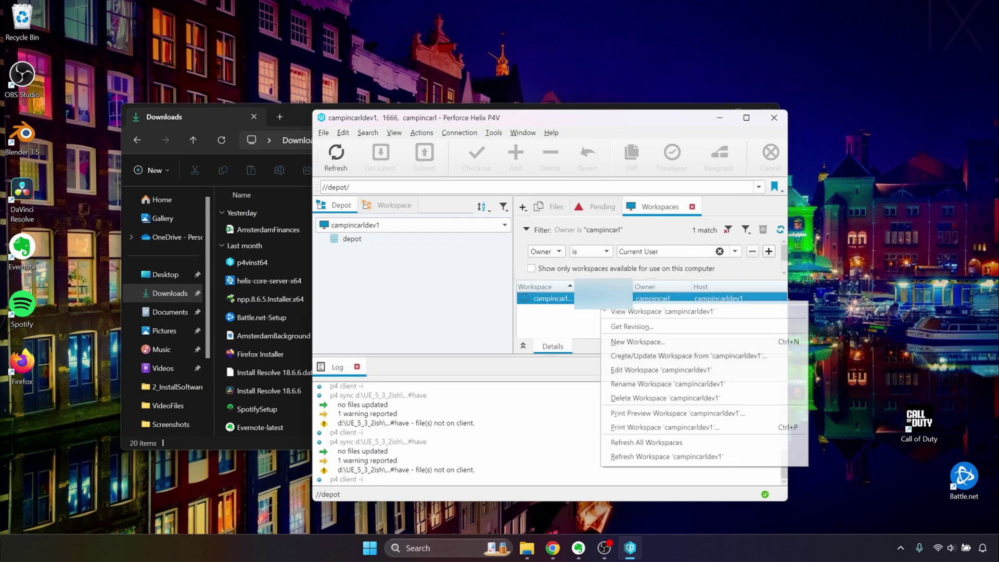
{"action": "left_click", "coordinate": [658, 379]}
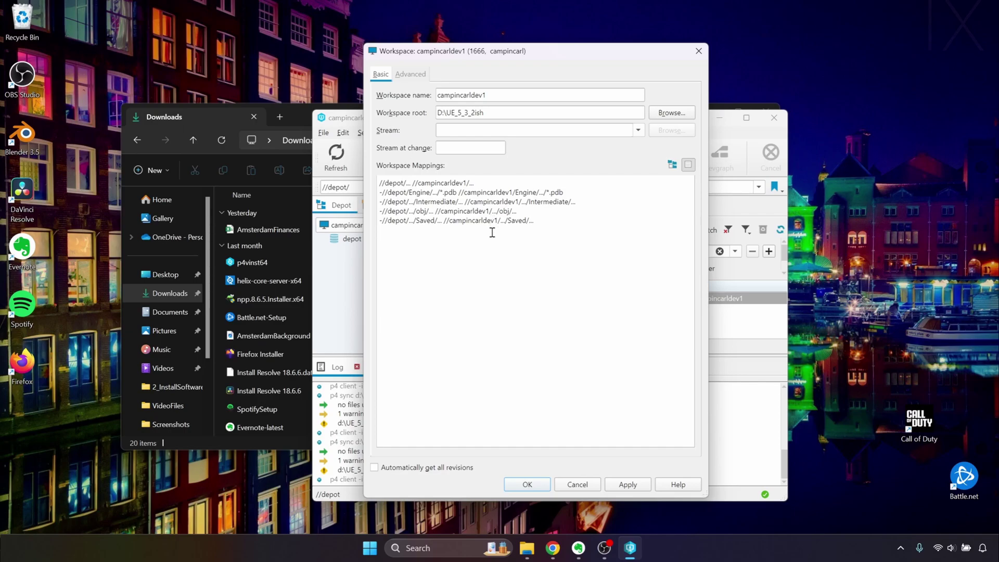
{"action": "key", "text": "BackSpace"}
{"action": "left_click", "coordinate": [643, 487]}
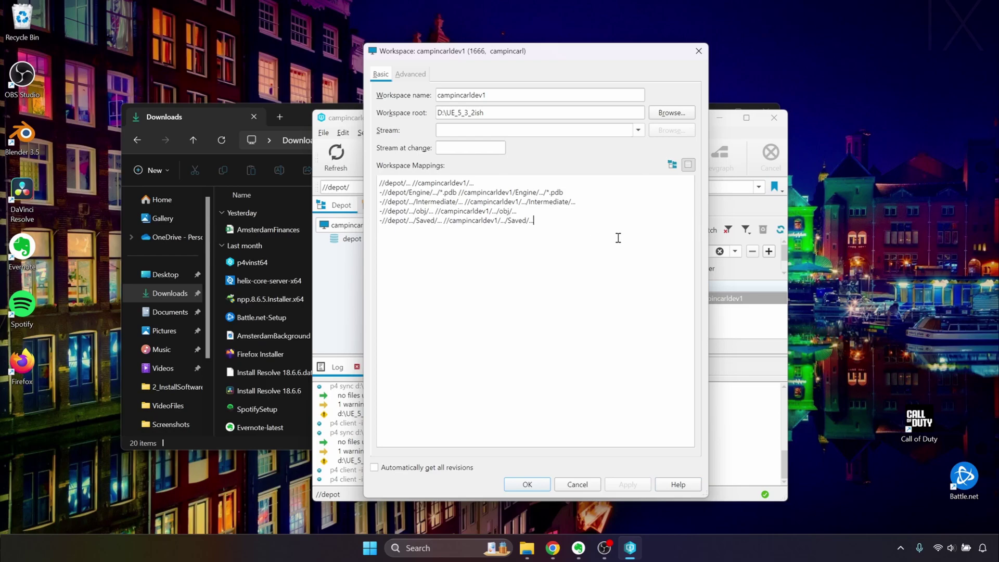
- Save the campincarldev1 workspace, glance at the Jira board, and return to P4V
{"action": "left_click", "coordinate": [536, 483]}
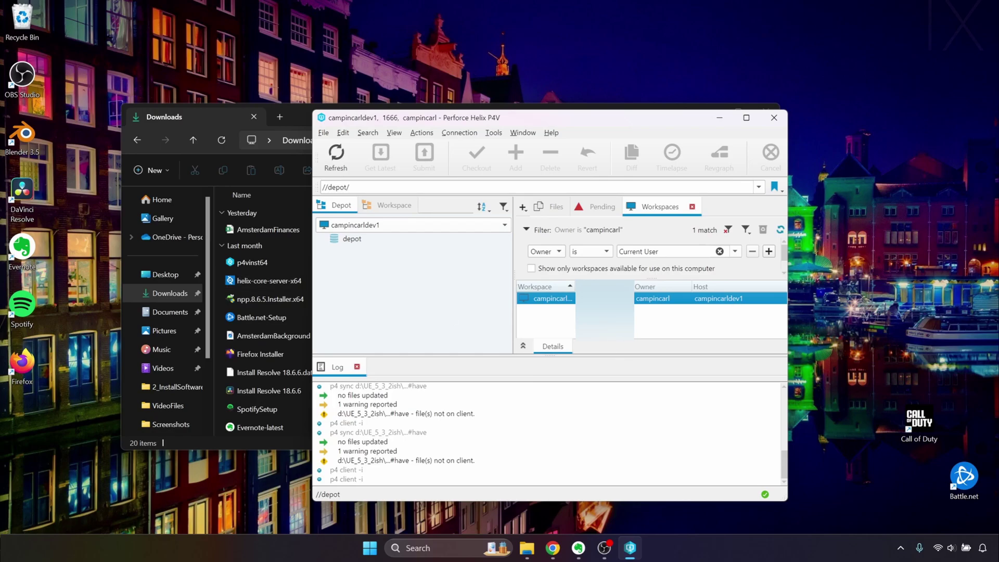
{"action": "left_click", "coordinate": [559, 555]}
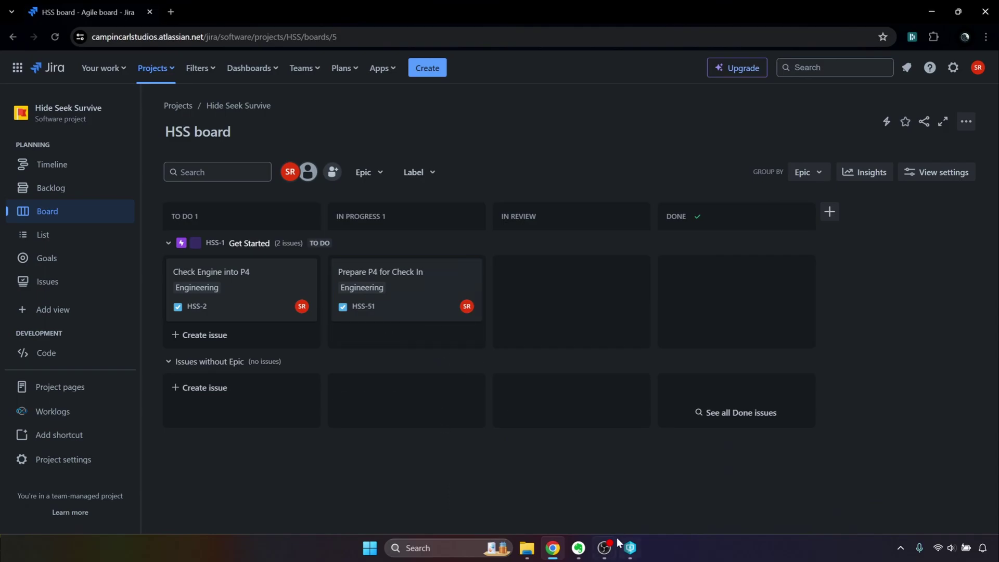
{"action": "left_click", "coordinate": [631, 548]}
- Check the local workspace tree against the depot tree, then minimize P4V
{"action": "left_click", "coordinate": [394, 205]}
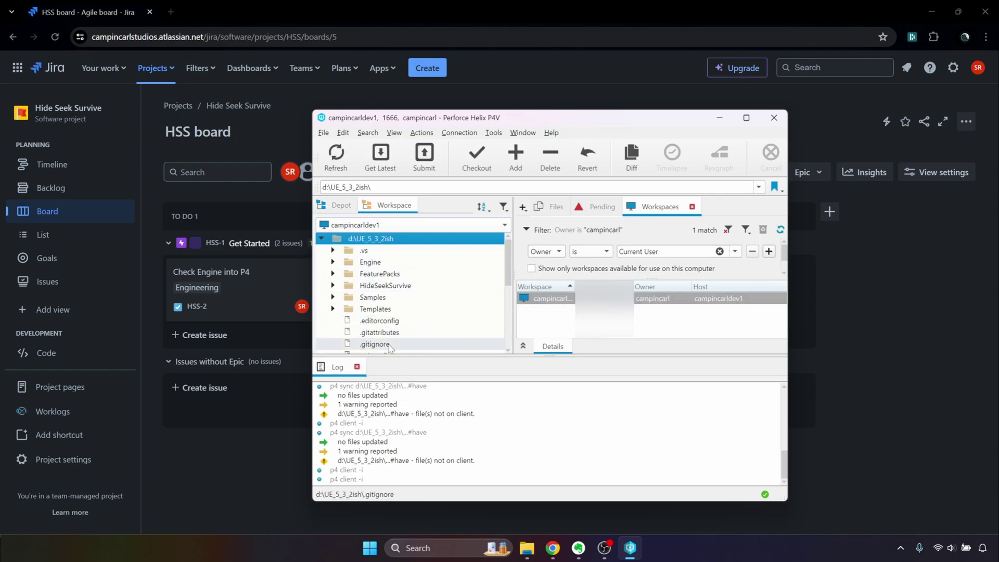
{"action": "left_click", "coordinate": [342, 205]}
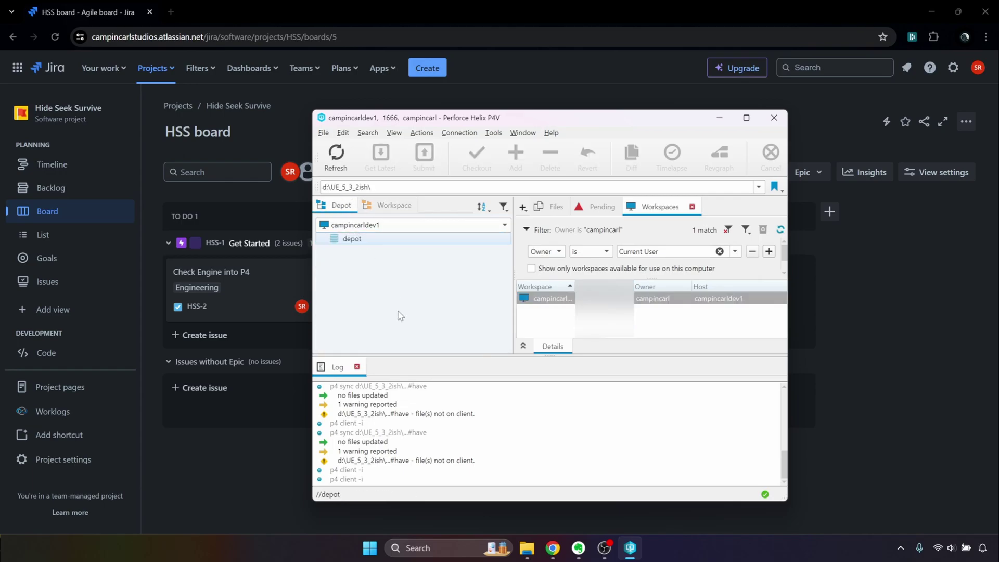
{"action": "left_click", "coordinate": [719, 118]}
- Drag the 'Prepare P4 for Check In' card (HSS-51) from In Progress into Done
{"action": "left_click_drag", "start_coordinate": [422, 309], "coordinate": [708, 291]}
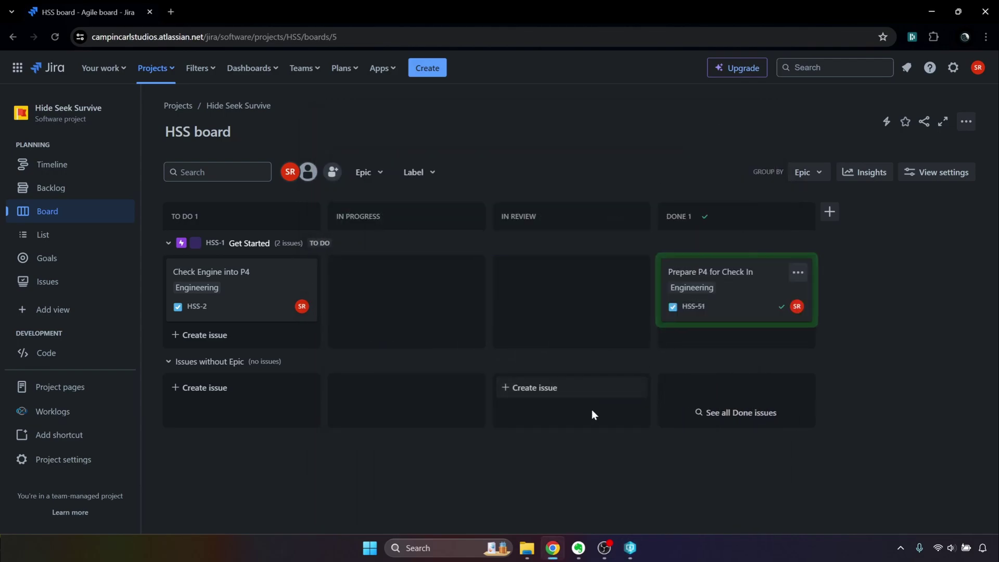